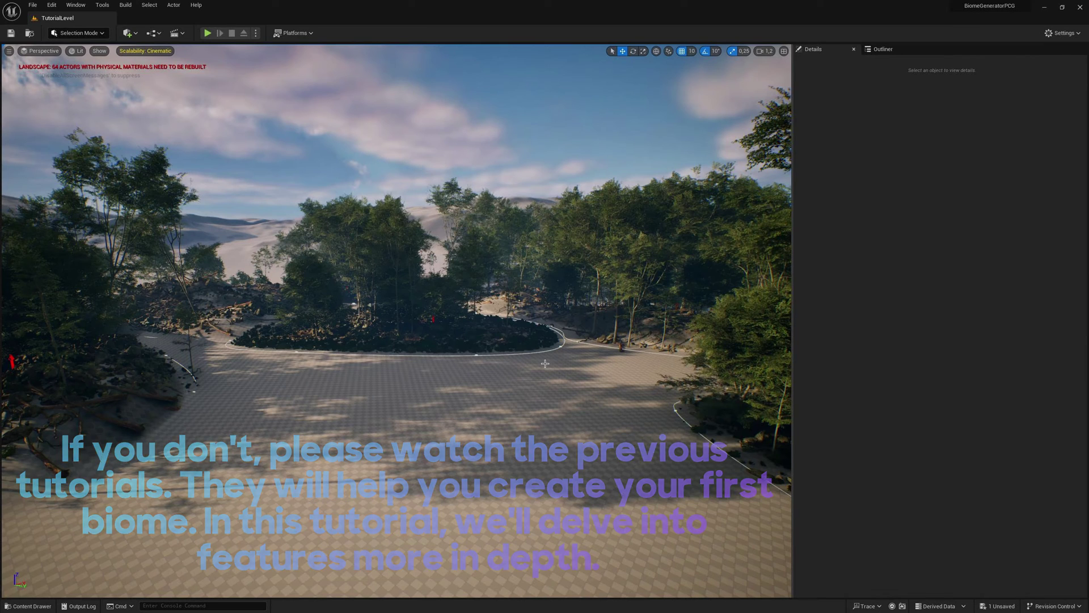
# - Search the project's plugins for PCG and check that the three Procedural Content Generation Framework plugins are enabled
pyautogui.click(57, 7)
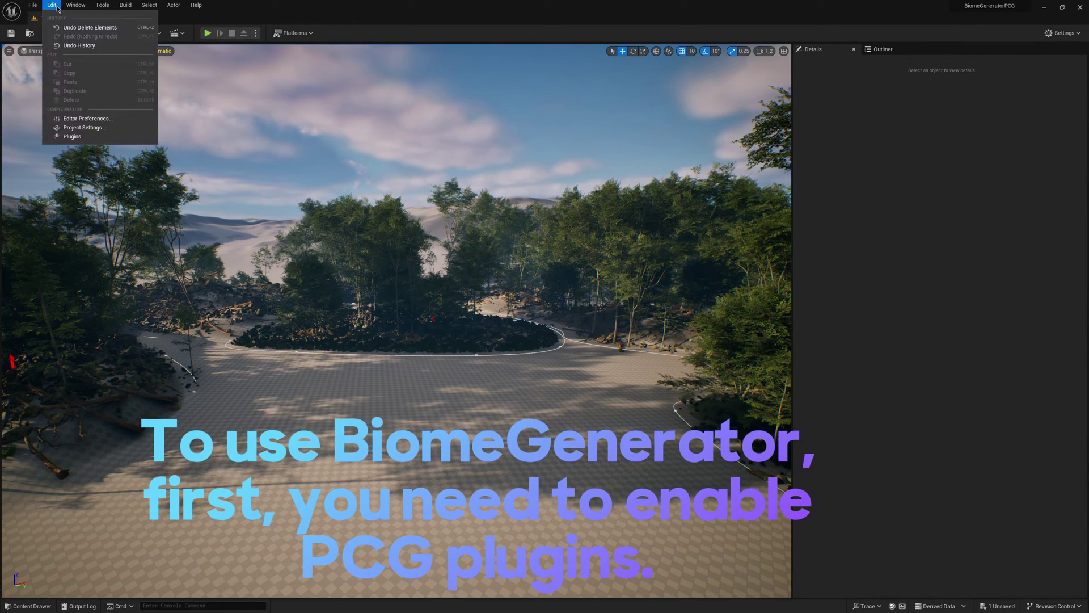
pyautogui.click(72, 137)
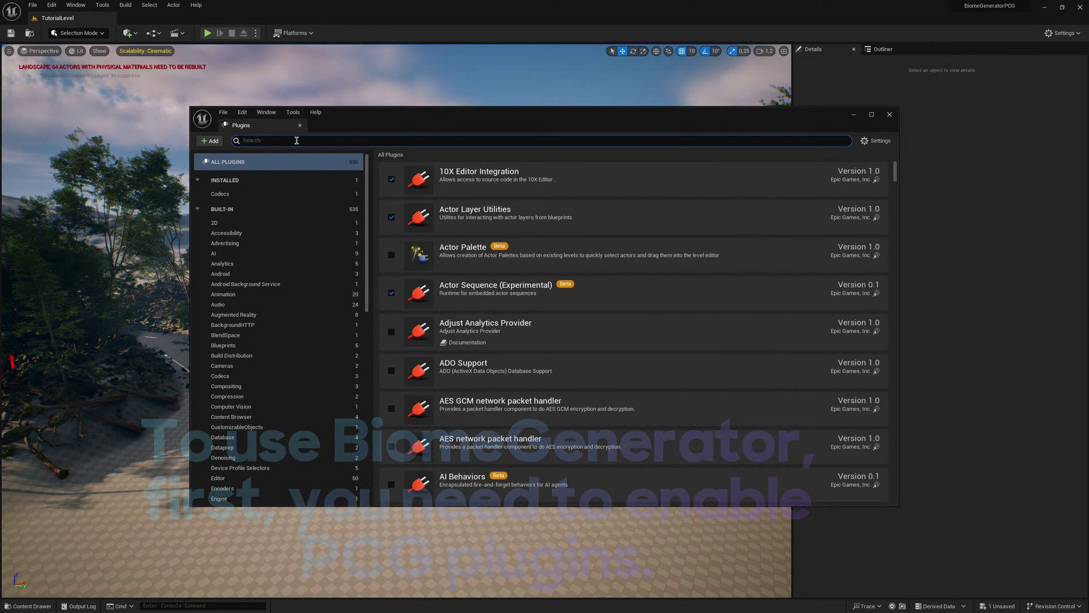
pyautogui.write('PCG')
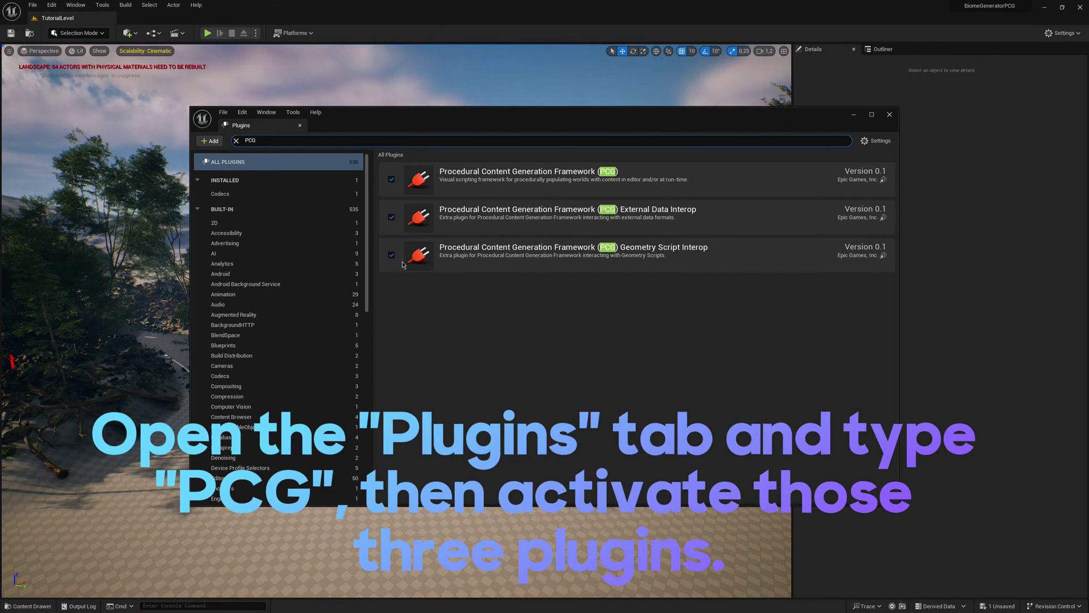
pyautogui.middleClick(270, 126)
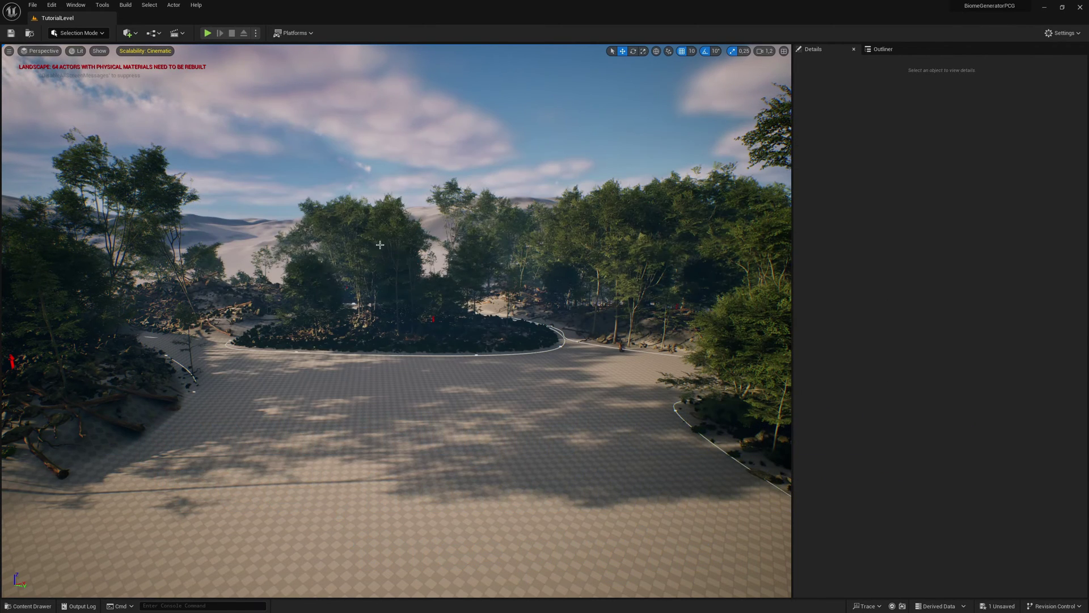
# - Place a BGFieldActor from the BiomeGeneratorPCG Actors folder on the open tiled ground in front of the trees
pyautogui.moveTo(496, 316); pyautogui.dragTo(536, 342, button='right')
pyautogui.press('a')
pyautogui.press('w')
pyautogui.hotkey('ctrl', 'space')
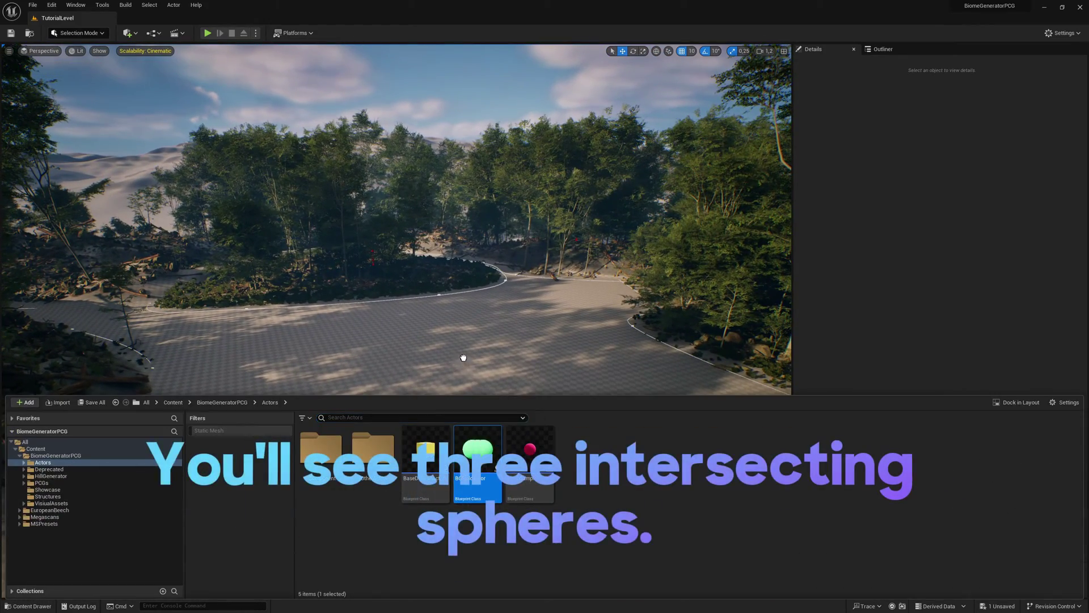
pyautogui.moveTo(477, 451); pyautogui.dragTo(439, 362)
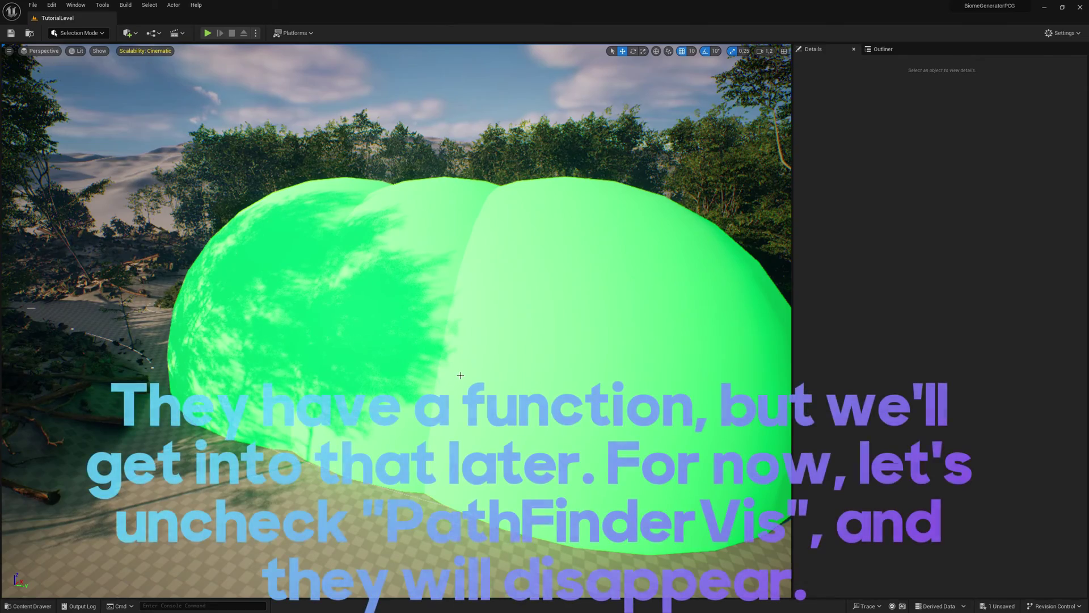
# - Turn off Path Finder Vis on the new field actor to hide its green spheres
pyautogui.press('s')
pyautogui.moveTo(439, 362); pyautogui.dragTo(444, 361, button='right')
pyautogui.press('e')
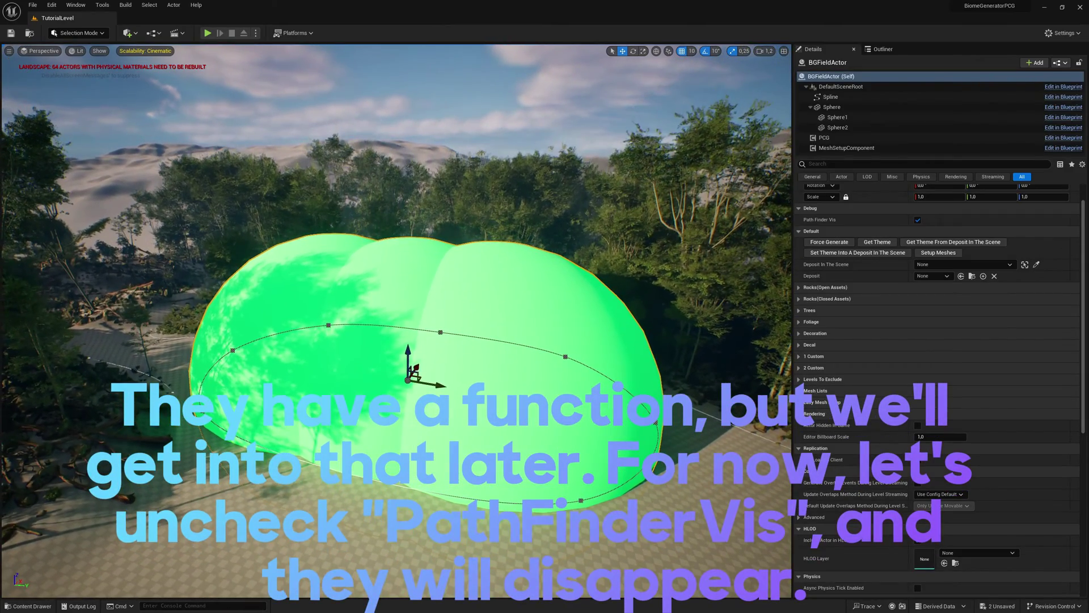
pyautogui.click(918, 219)
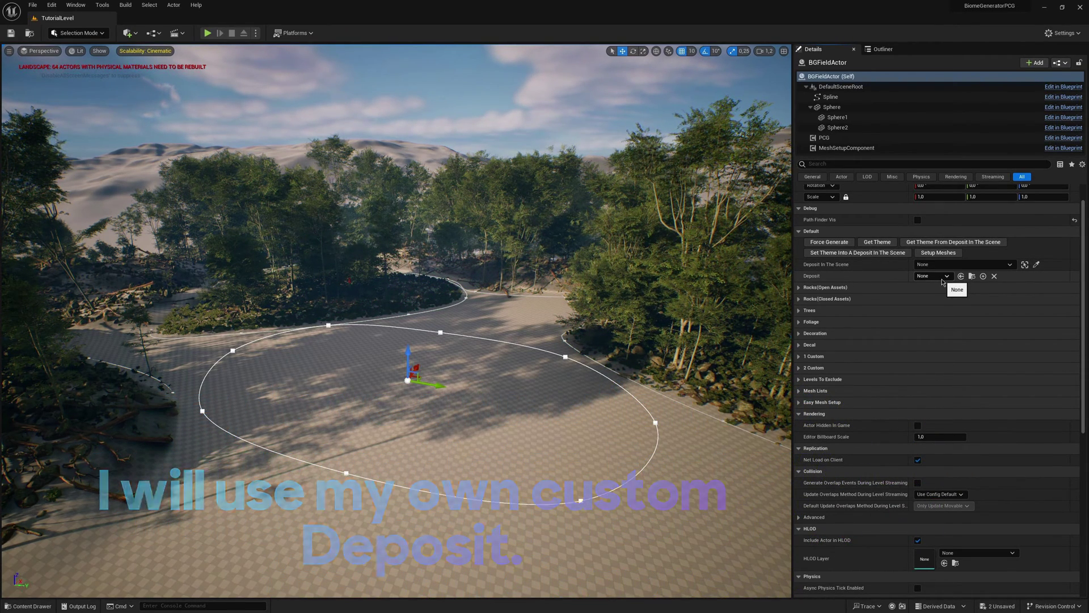
# - Assign TutorialDeposit as the field's deposit, then load its theme and force-generate the biome
pyautogui.click(943, 277)
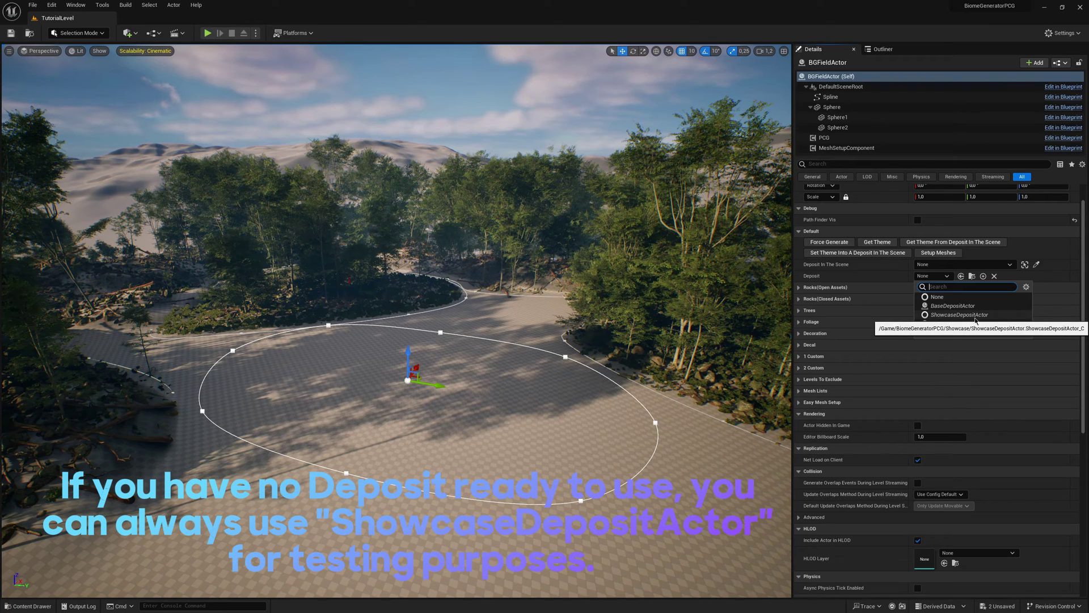
pyautogui.click(955, 325)
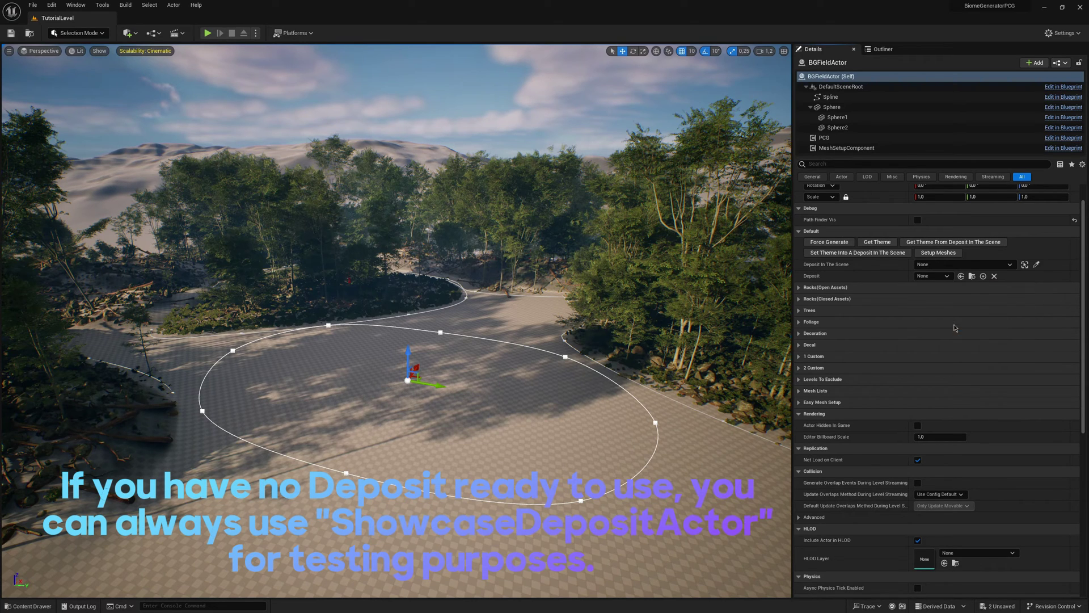
pyautogui.click(881, 245)
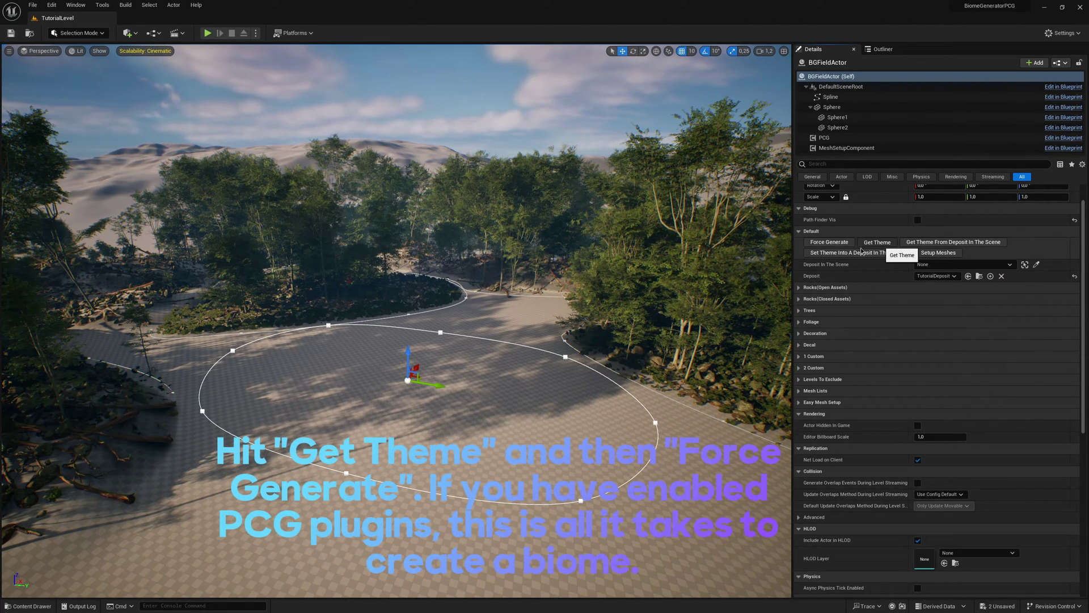
pyautogui.click(829, 243)
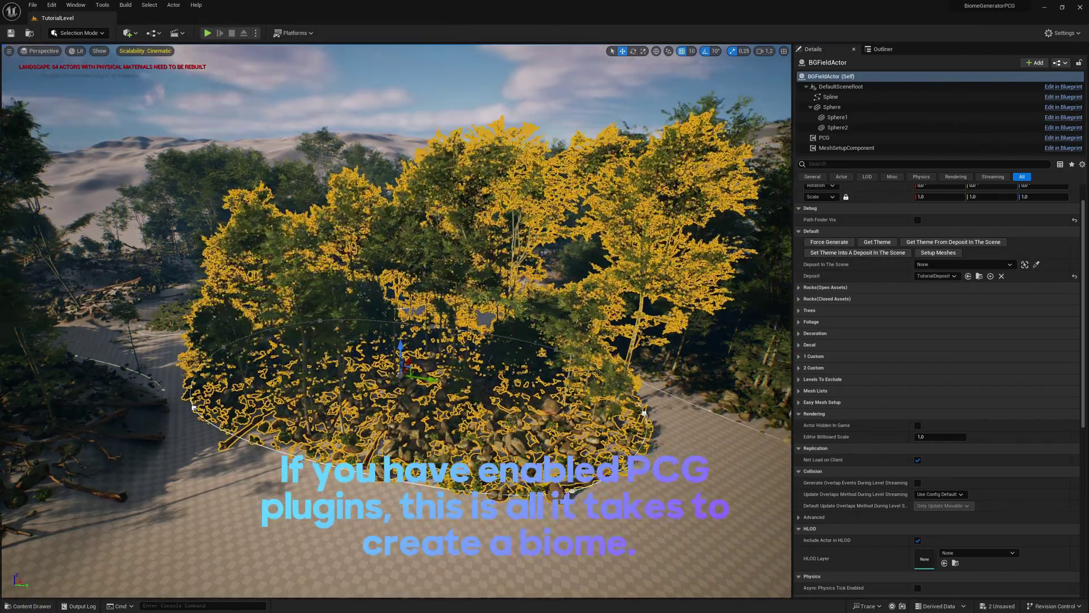
pyautogui.moveTo(397, 321); pyautogui.dragTo(439, 320, button='right')
pyautogui.click(397, 102)
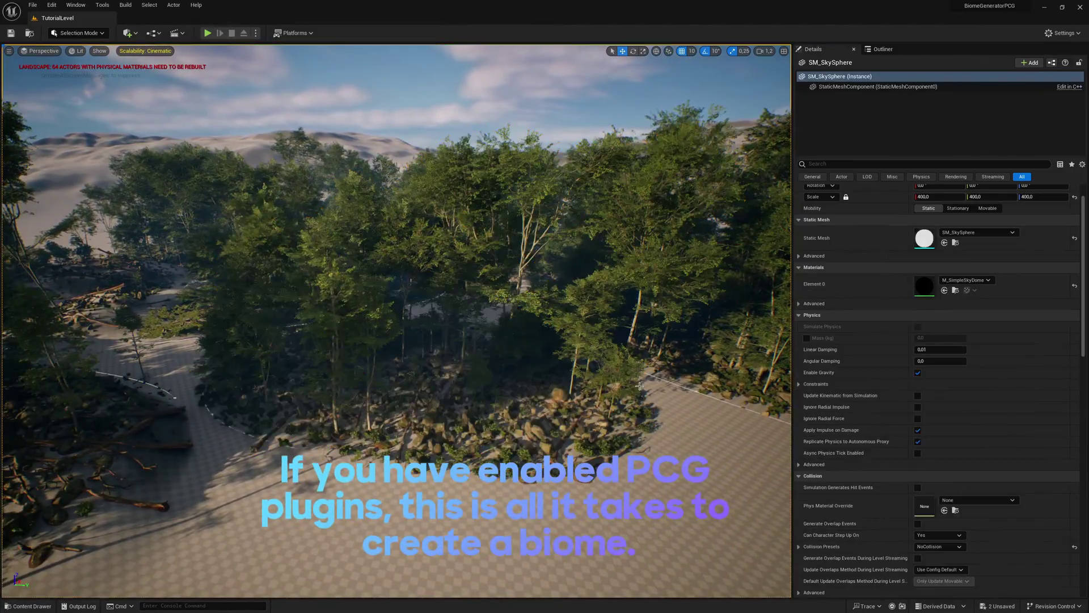
pyautogui.moveTo(397, 102); pyautogui.dragTo(411, 86, button='right')
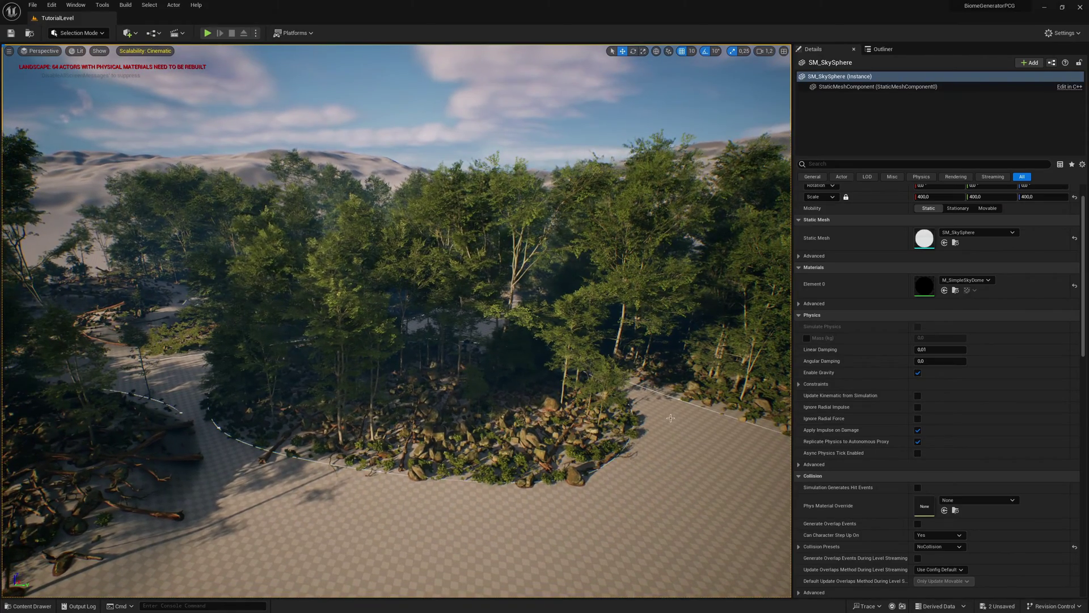
# - Select the generated biome field and set its Trees Falloff Distance T to 200
pyautogui.click(590, 423)
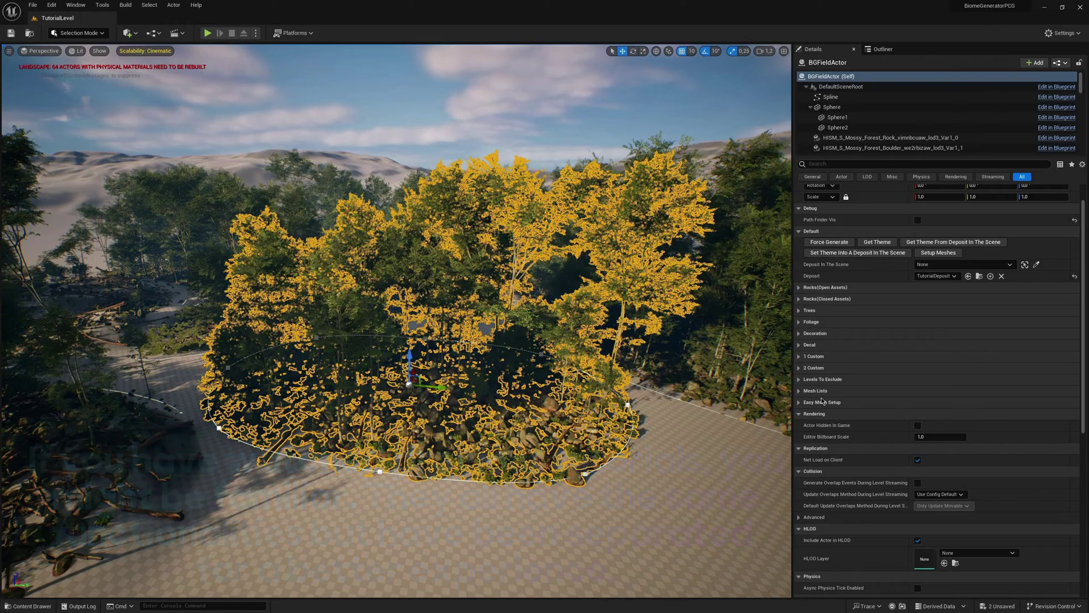
pyautogui.click(800, 310)
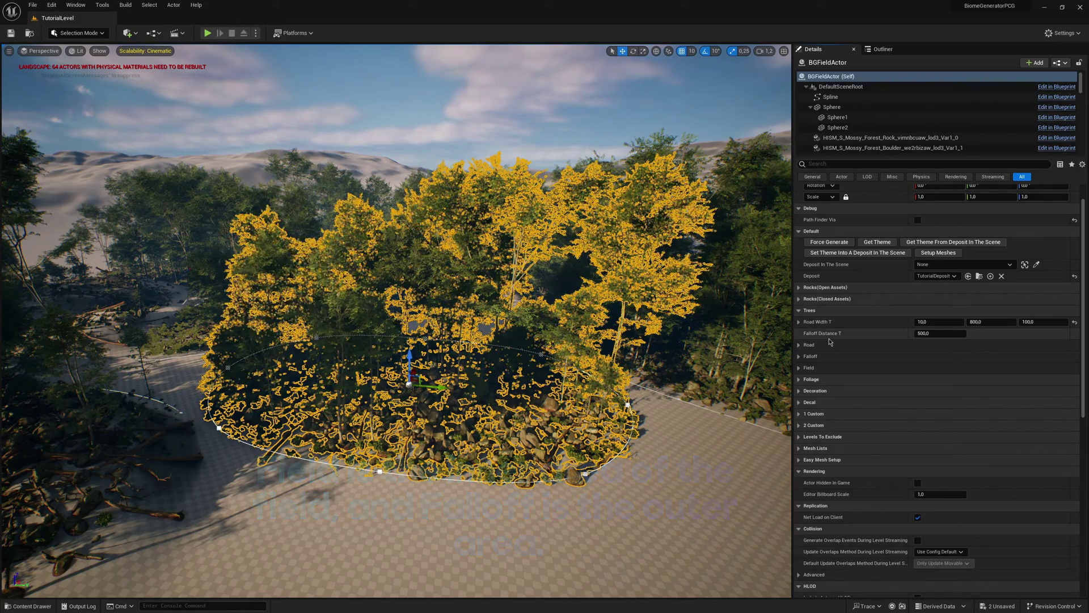
pyautogui.click(923, 333)
pyautogui.write('200')
pyautogui.press('Return')
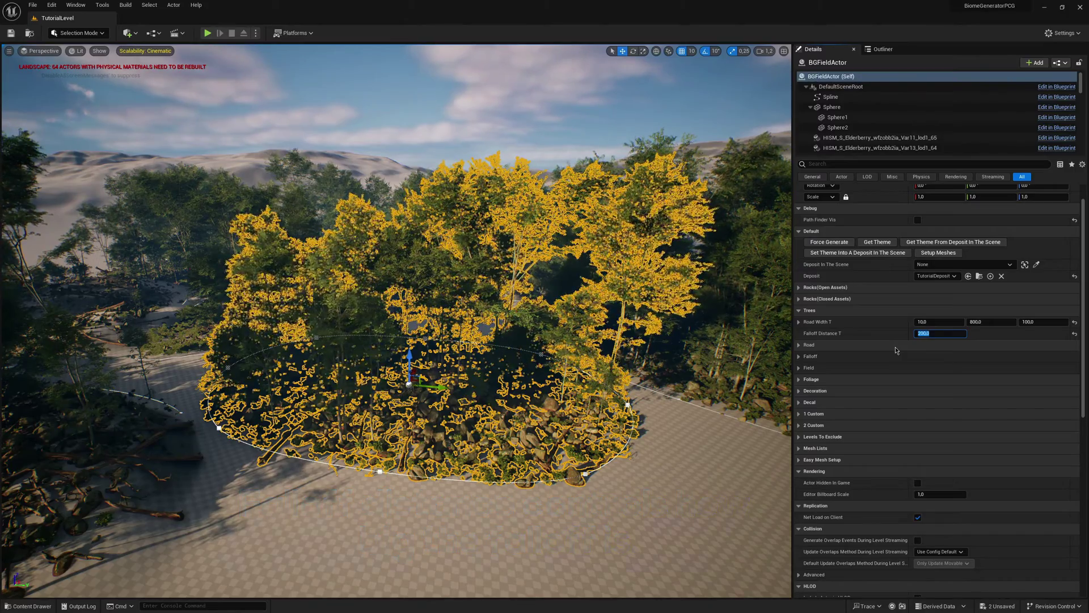
# - Try wider tree falloff areas by setting Falloff Distance T to 2500, 2800 and 3000 in turn
pyautogui.write('2500')
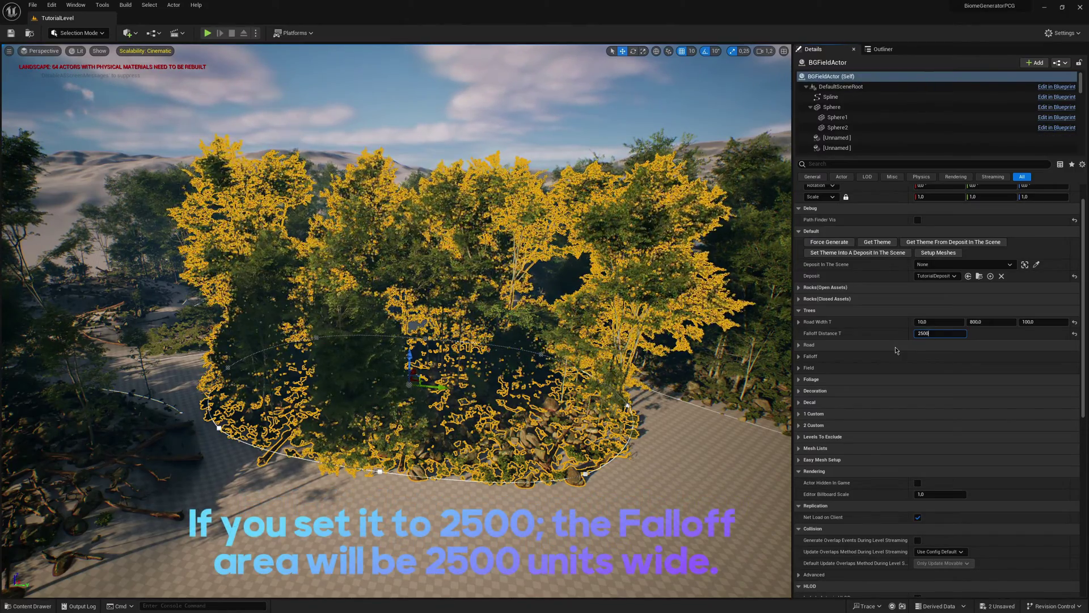
pyautogui.press('Return')
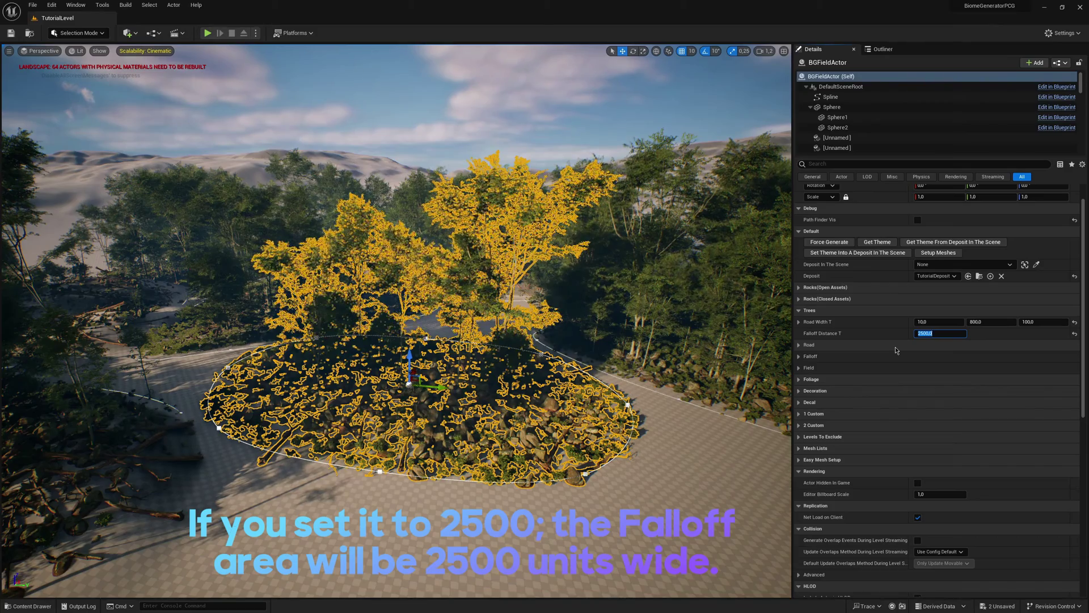
pyautogui.write('28')
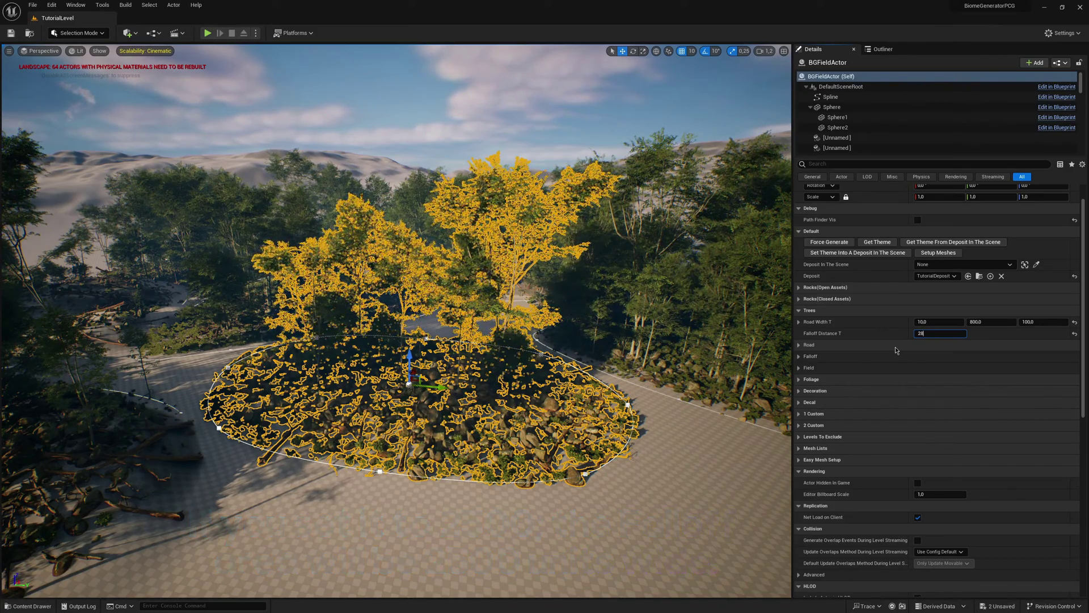
pyautogui.write('00')
pyautogui.press('Return')
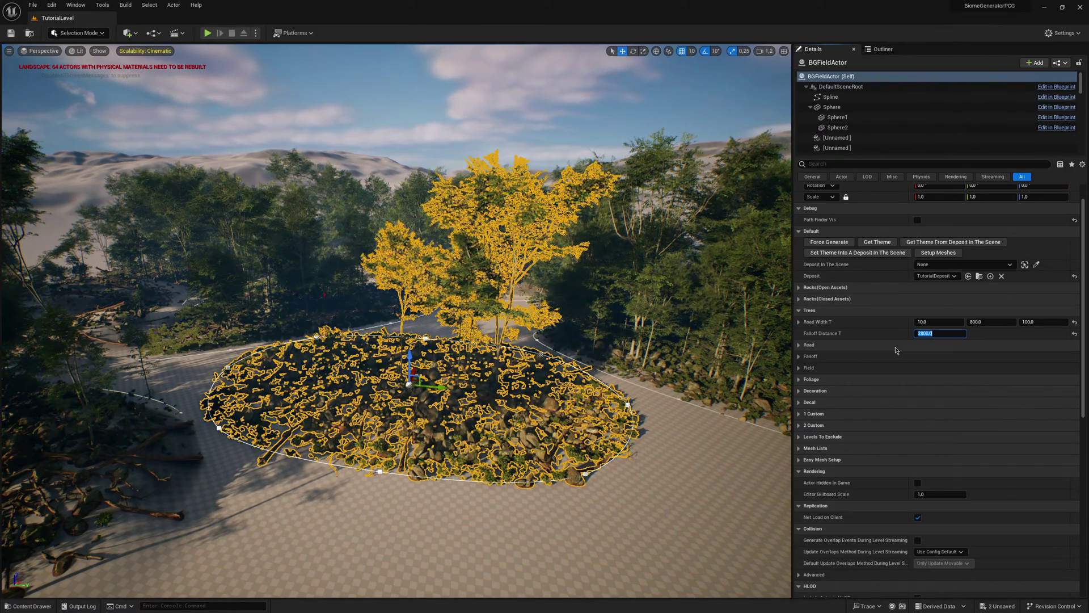
pyautogui.press('Return')
pyautogui.write('3000')
pyautogui.press('Return')
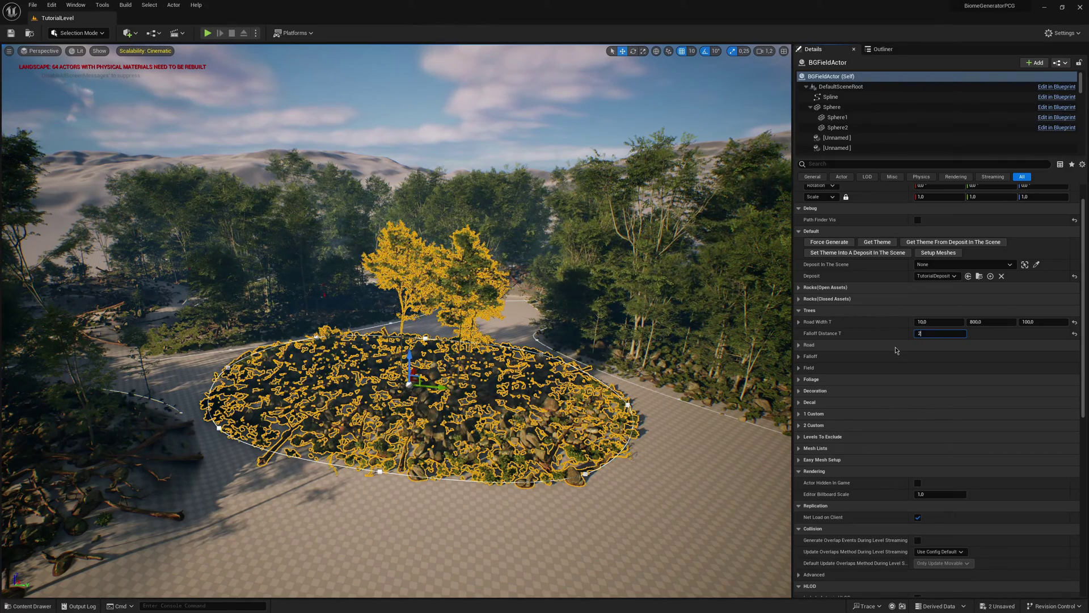
# - Compare a narrow and a wide tree falloff by setting Falloff Distance T to 200, then back to 2500
pyautogui.press('Return')
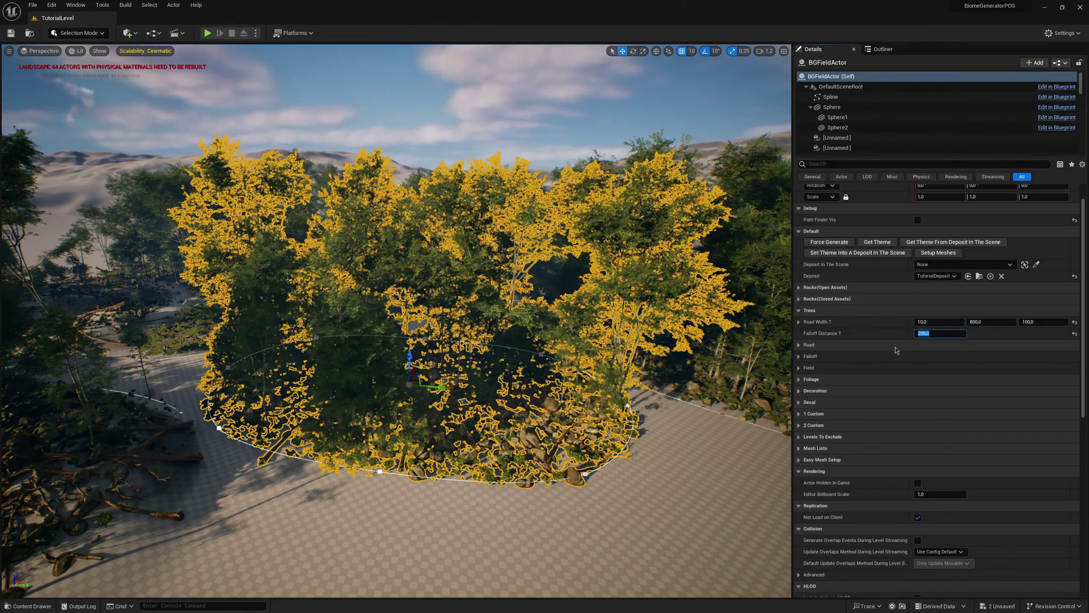
pyautogui.write('2')
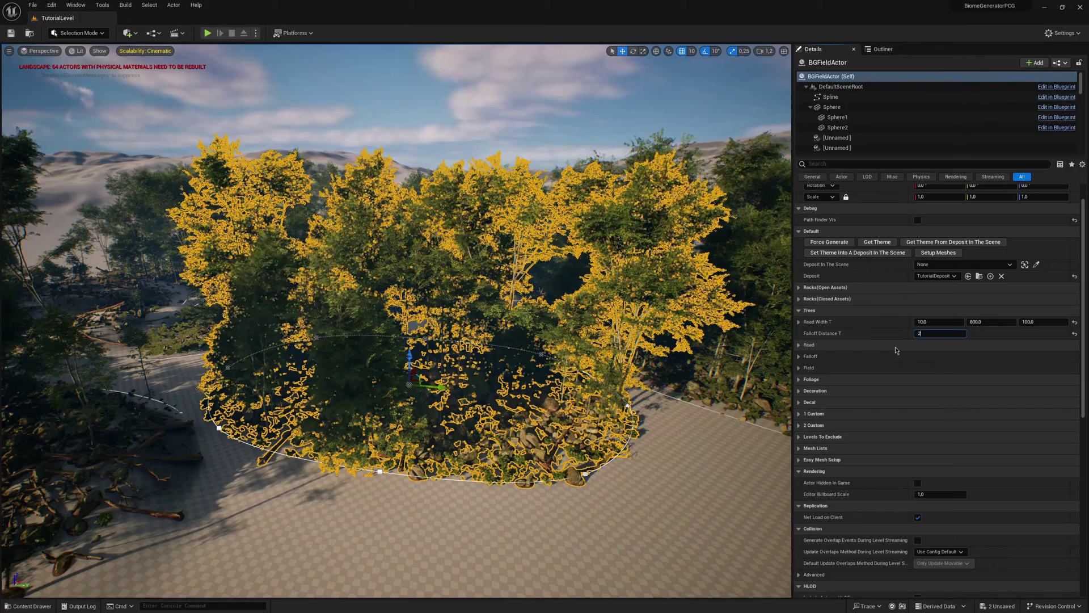
pyautogui.write('500')
pyautogui.press('Return')
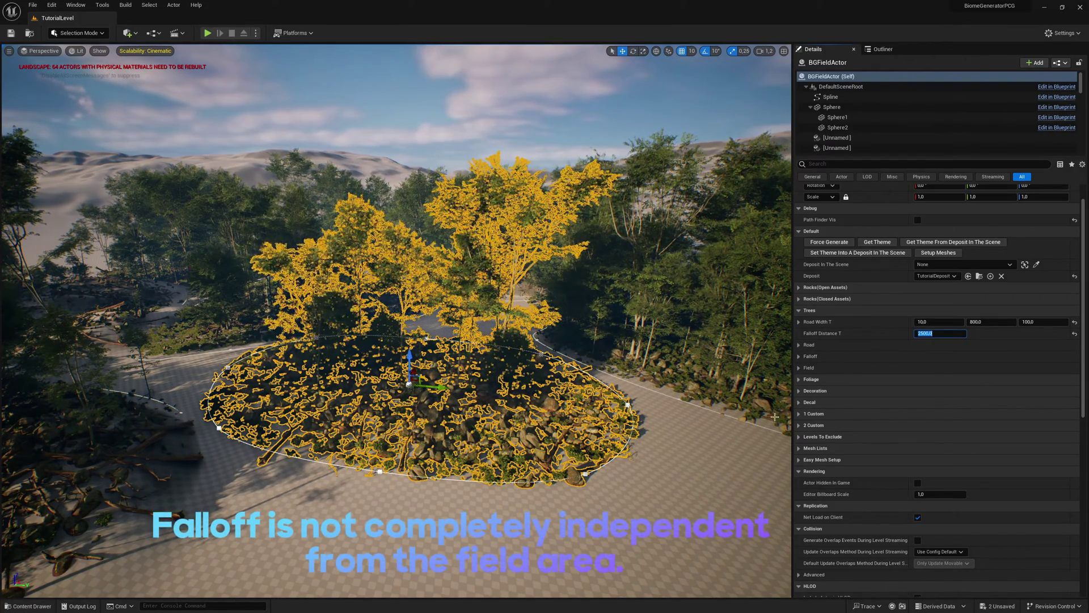
# - In the Trees Falloff Plain settings, try Density PFa T at 1 and then at 0.1
pyautogui.click(807, 356)
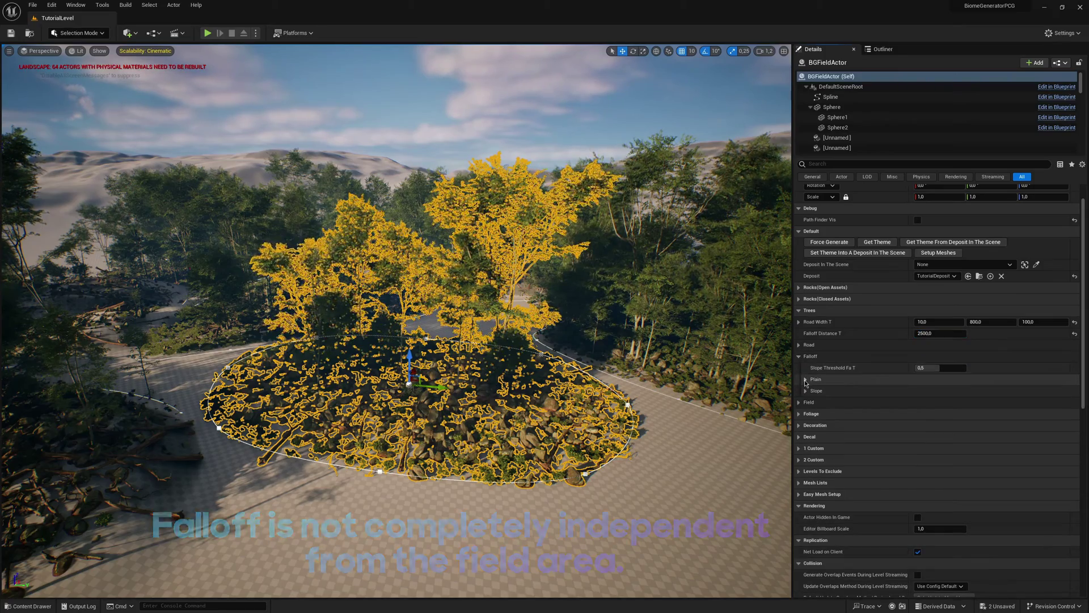
pyautogui.click(805, 379)
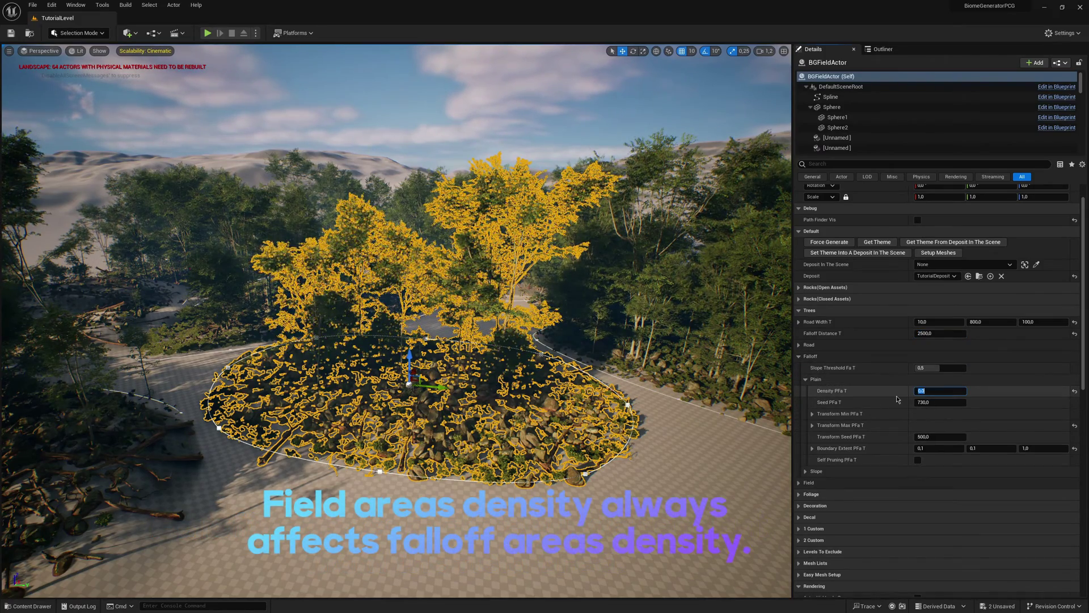
pyautogui.write('1')
pyautogui.press('Return')
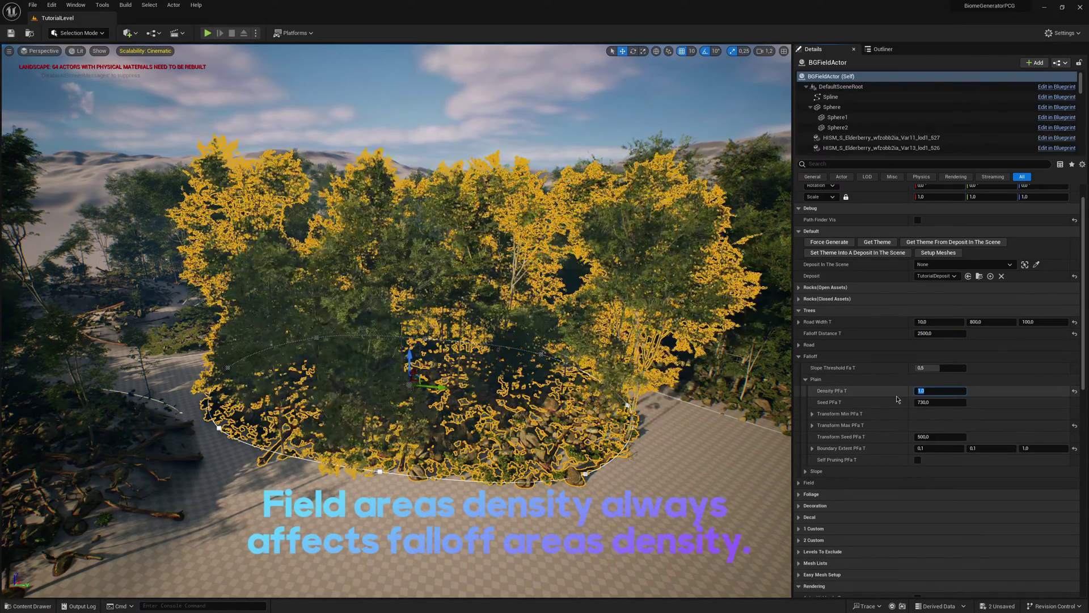
pyautogui.write('.1')
pyautogui.press('Return')
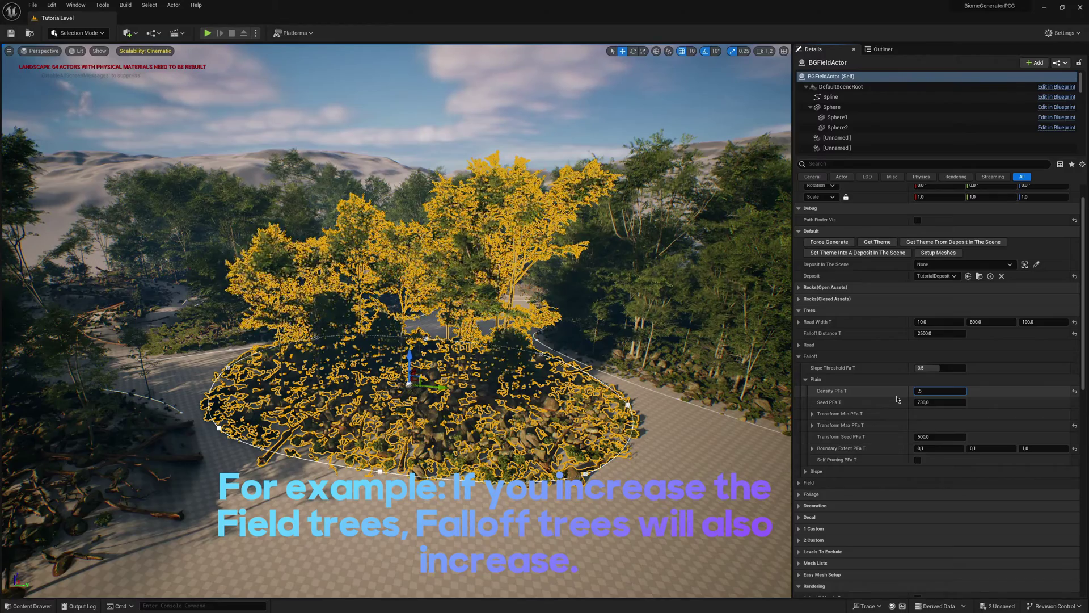
# - Try intermediate plain falloff tree densities by setting Density PFa T to 0.5, 0.4 and 0.25 in turn
pyautogui.write('.5')
pyautogui.press('Return')
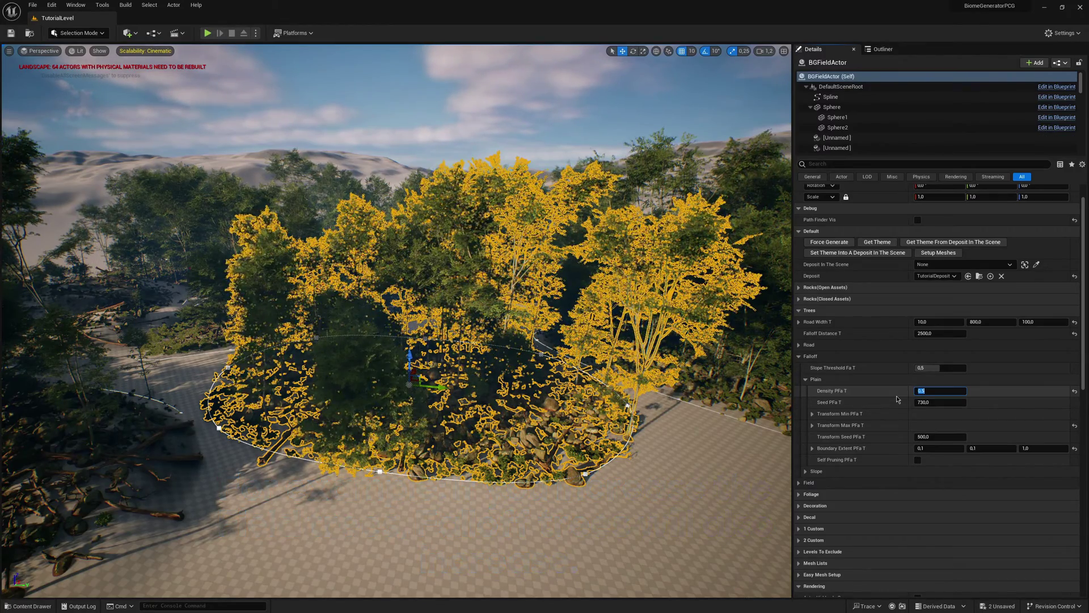
pyautogui.write('.4')
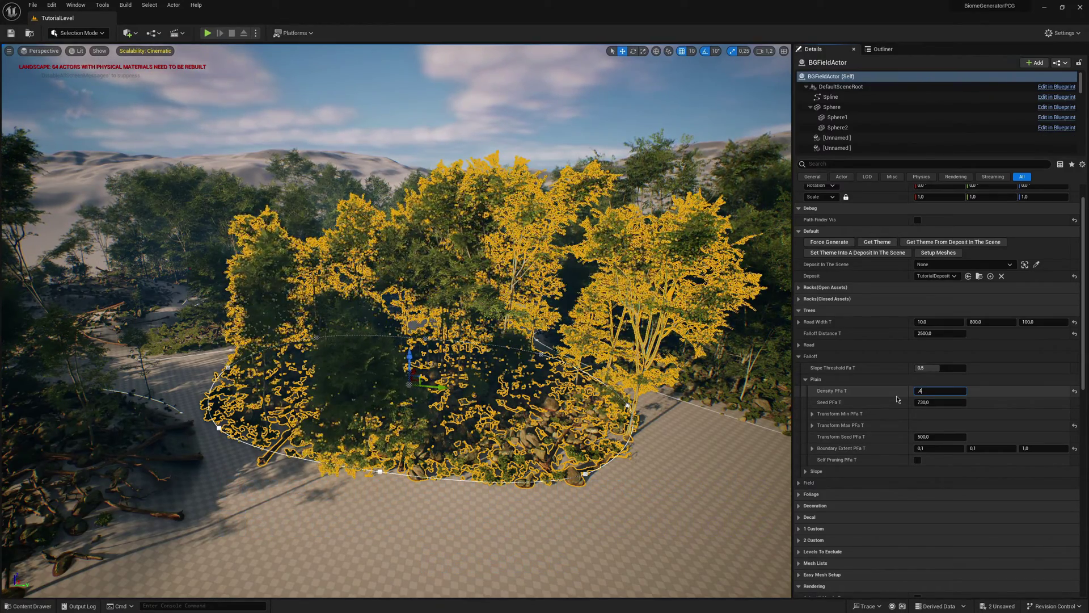
pyautogui.press('Return')
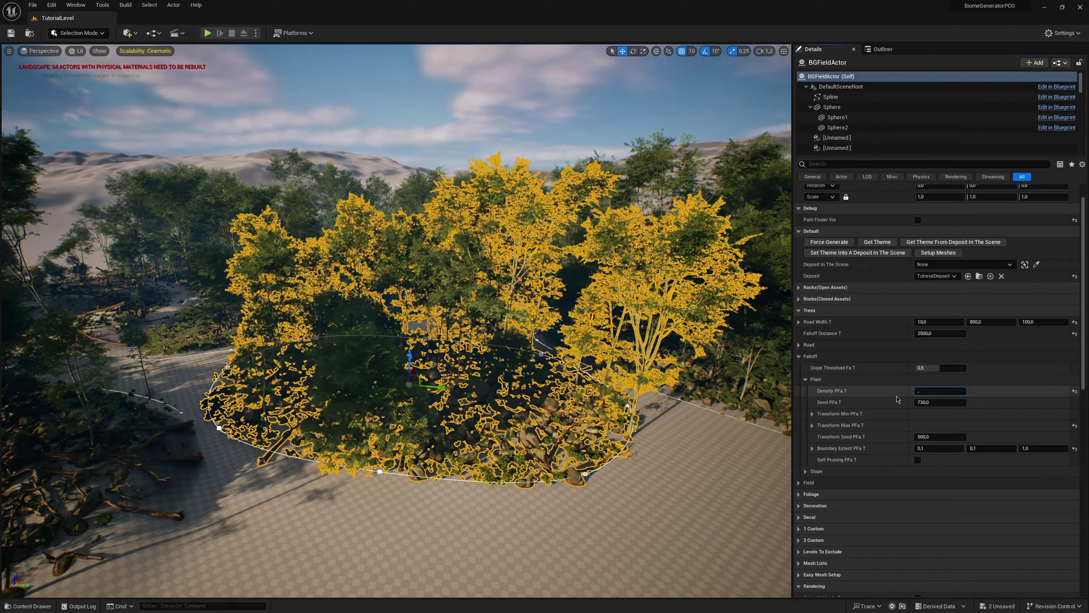
pyautogui.write('.25')
pyautogui.press('Return')
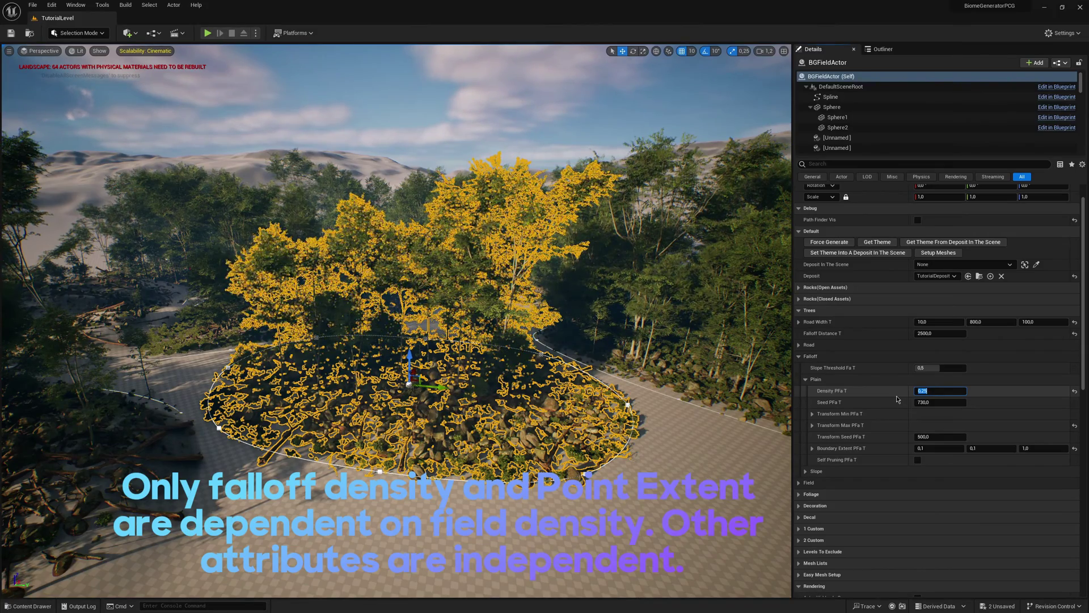
# - Set Density PFa T to 0 and reset the tree Falloff Distance T to its default of 500
pyautogui.press('Return')
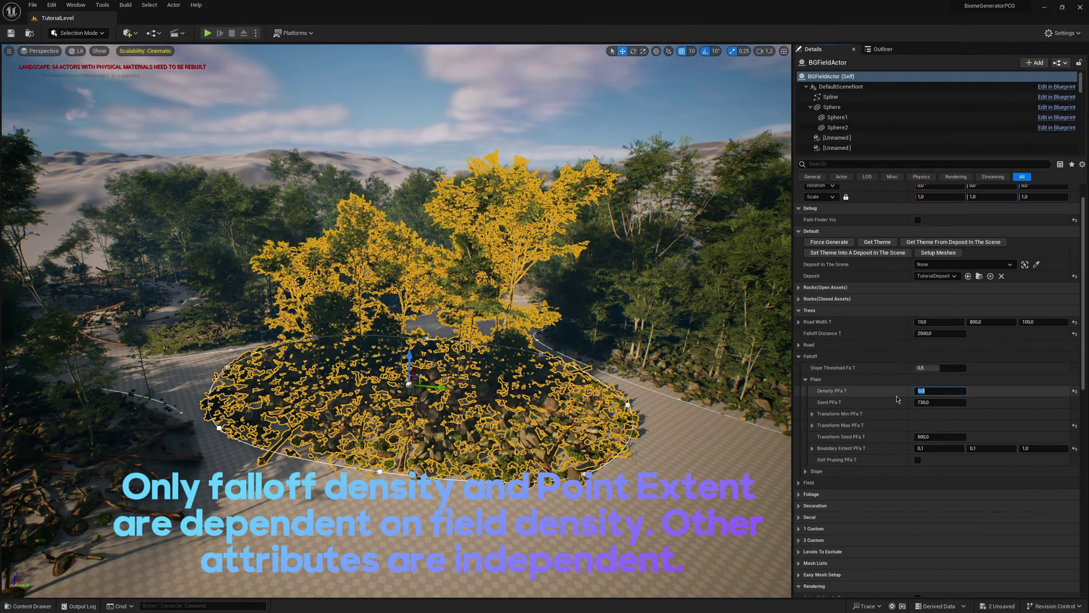
pyautogui.click(1074, 334)
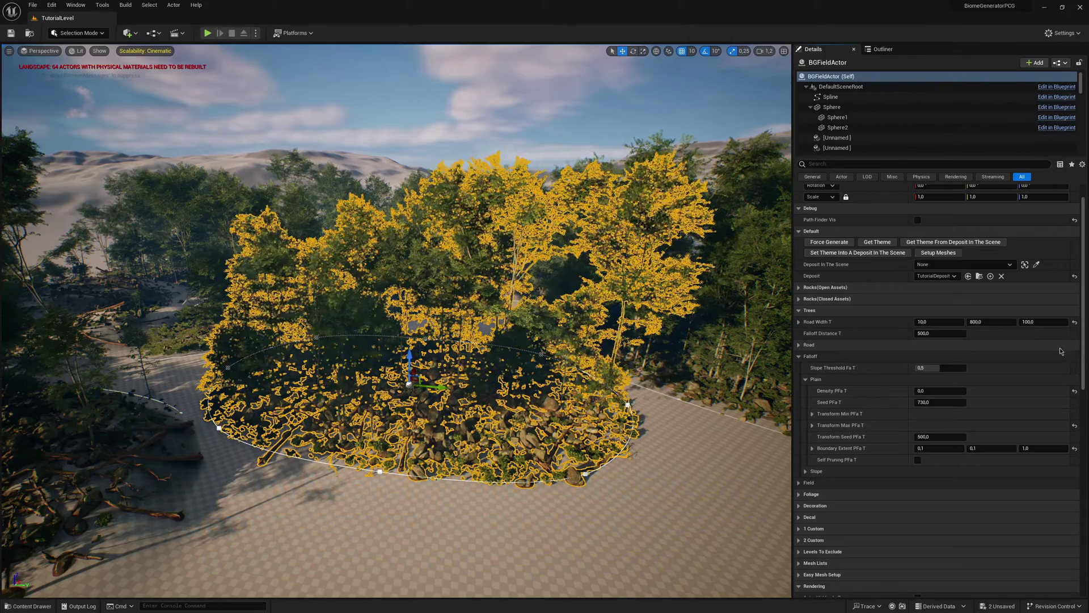
# - Collapse the tree Falloff settings and expand the Slope settings of the trees' Field category
pyautogui.click(964, 356)
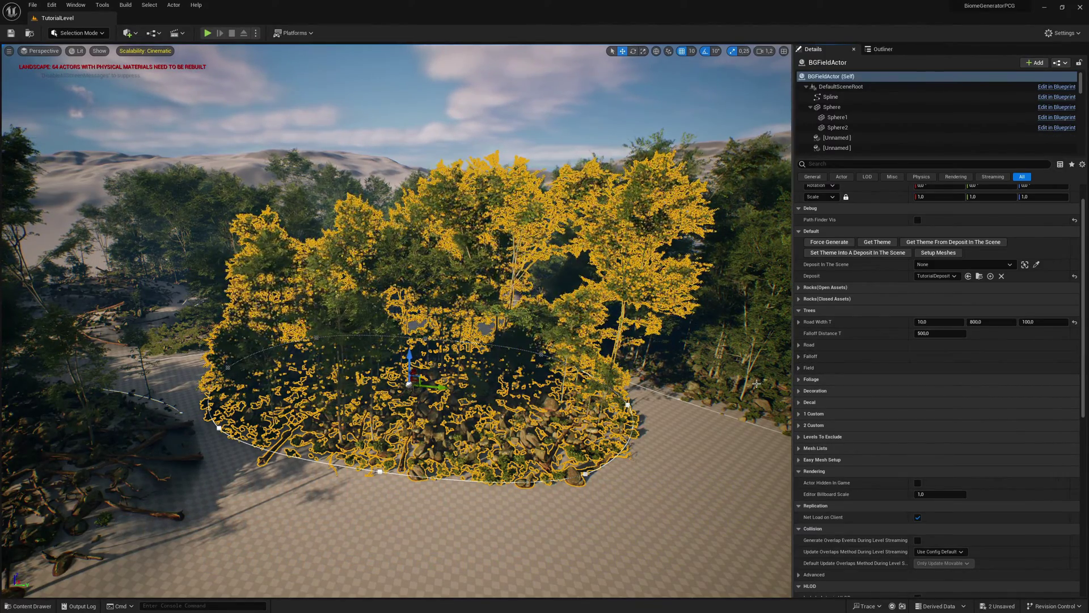
pyautogui.click(798, 368)
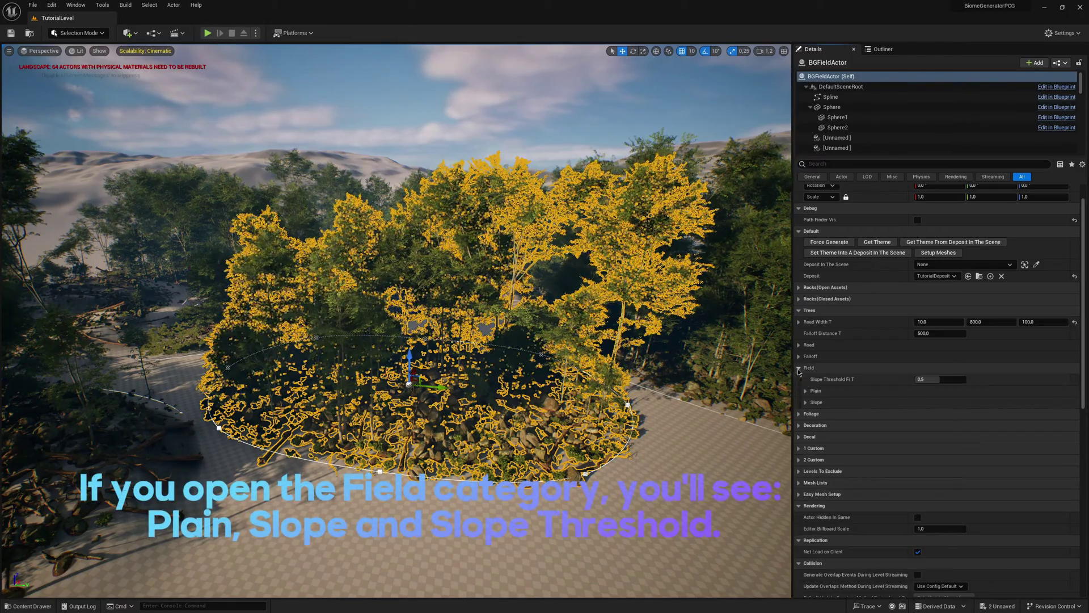
pyautogui.scroll(-1, 812, 393)
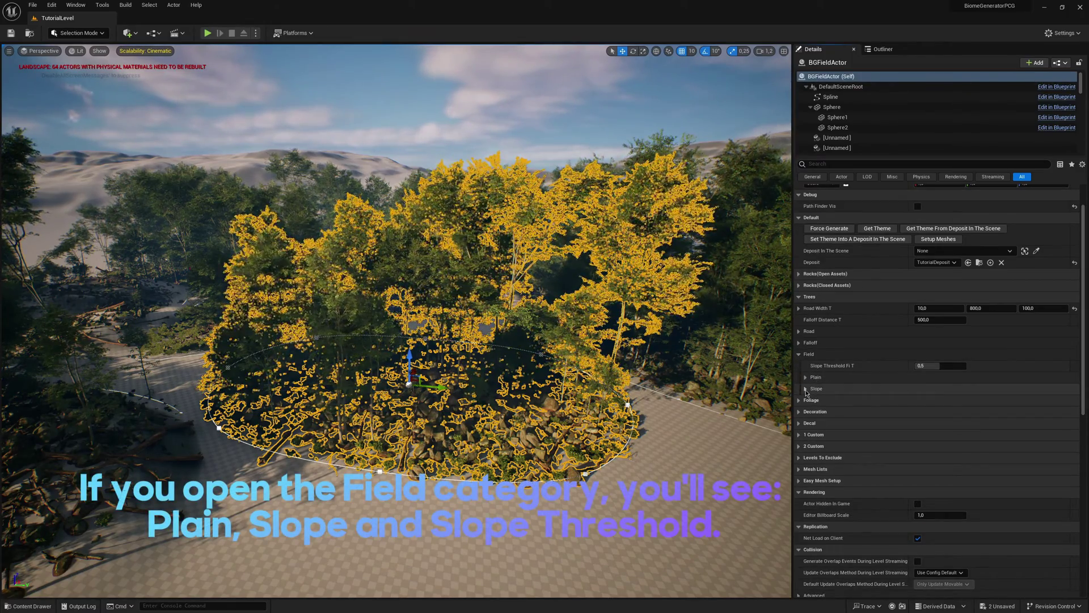
pyautogui.click(806, 389)
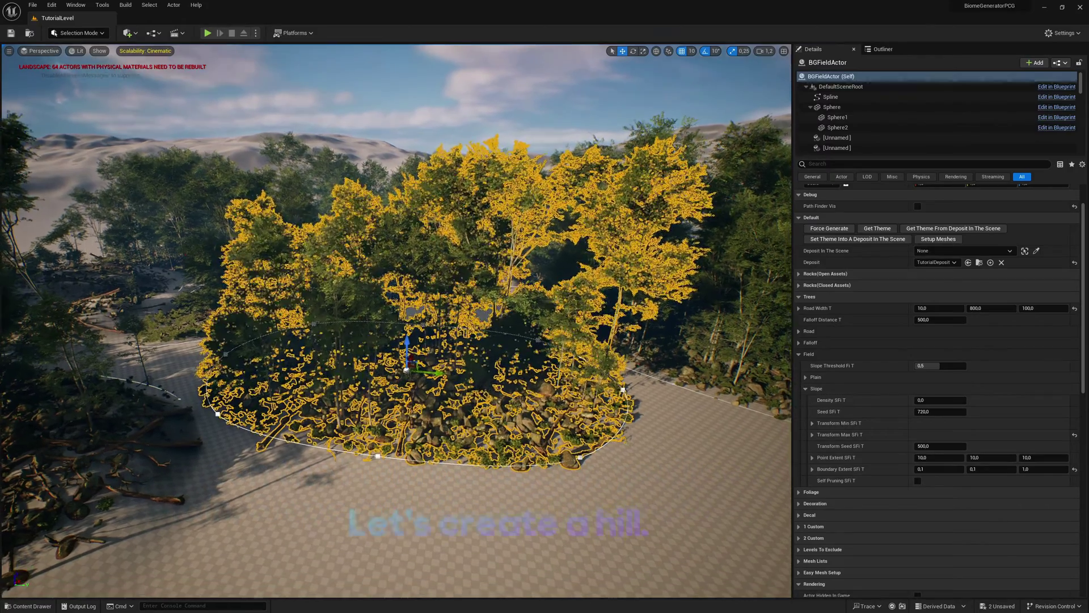
# - Sculpt a hill inside the biome field in Landscape mode with brush size 2048 and strength 0.3, and return to Selection mode
pyautogui.moveTo(668, 399); pyautogui.dragTo(669, 402, button='right')
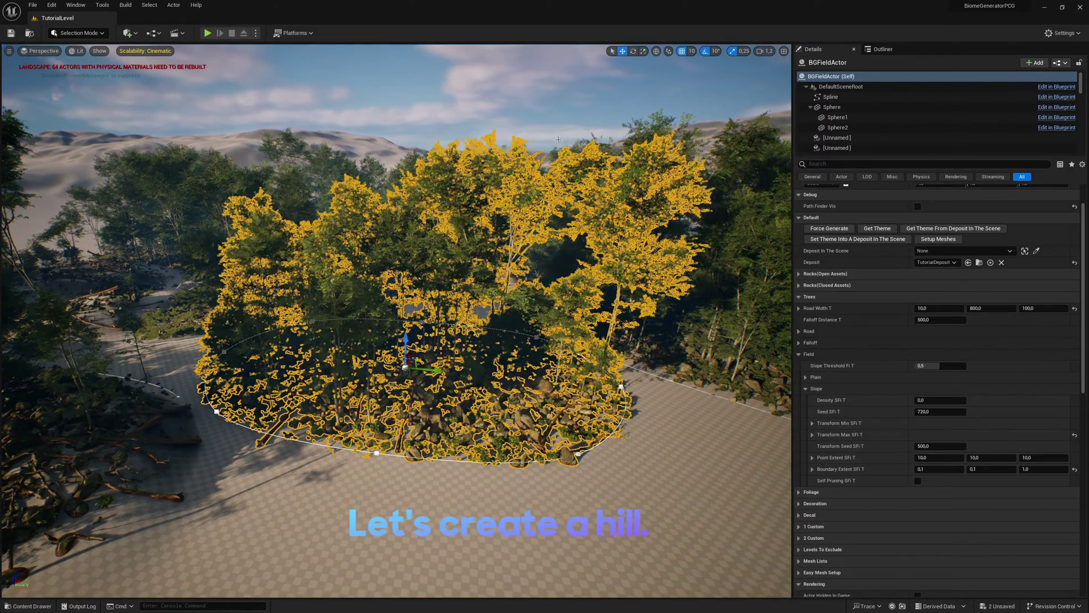
pyautogui.click(560, 164)
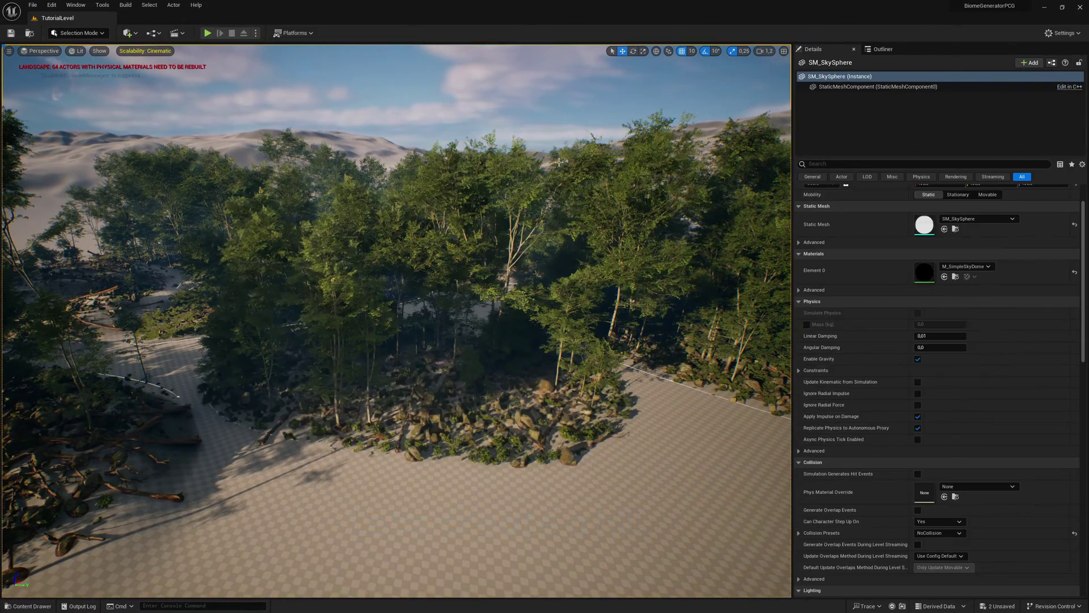
pyautogui.moveTo(198, 93); pyautogui.dragTo(204, 101, button='right')
pyautogui.click(79, 33)
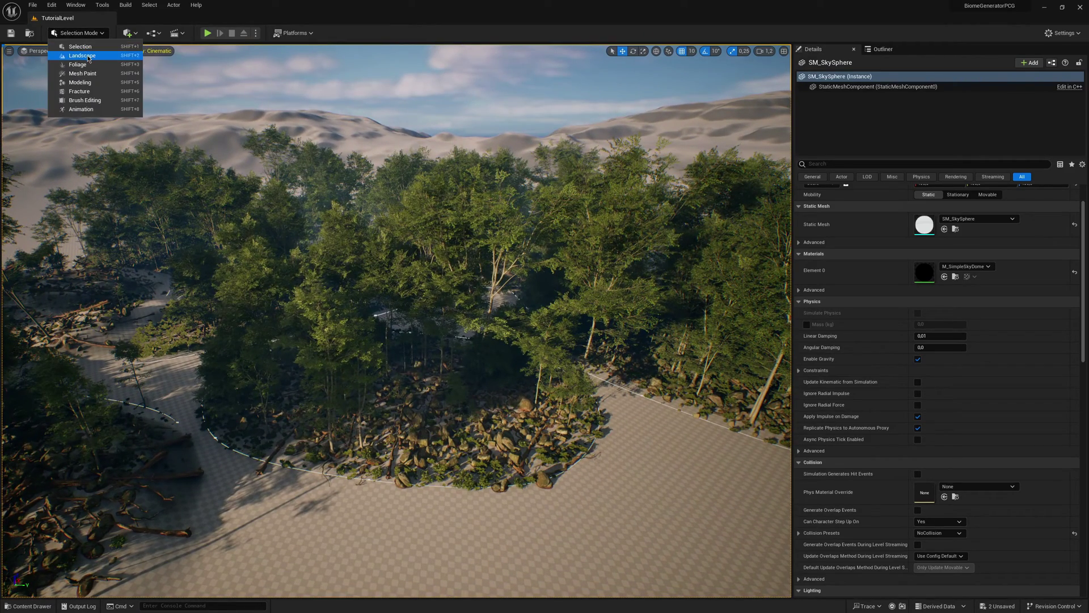
pyautogui.click(85, 54)
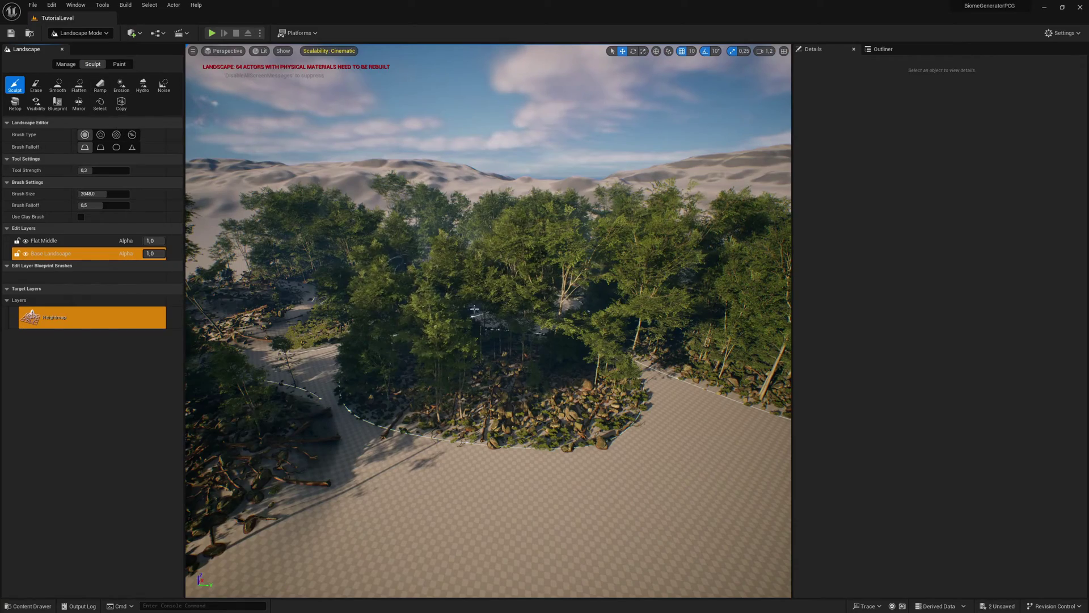
pyautogui.moveTo(476, 310); pyautogui.dragTo(479, 341, button='right')
pyautogui.press('w')
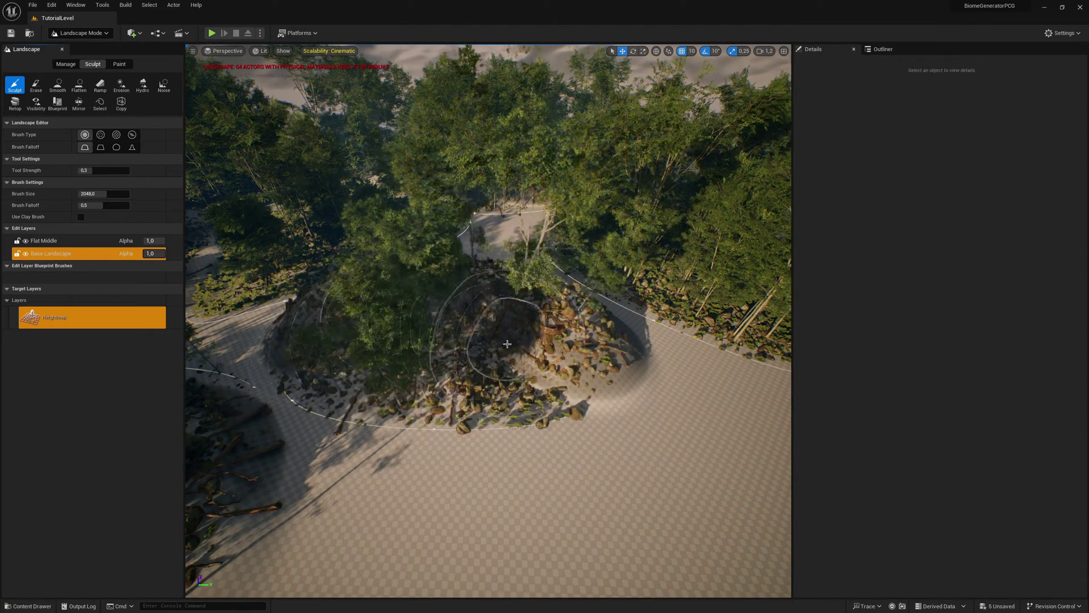
pyautogui.moveTo(483, 327); pyautogui.dragTo(494, 309, button='right')
pyautogui.click(93, 34)
pyautogui.click(88, 46)
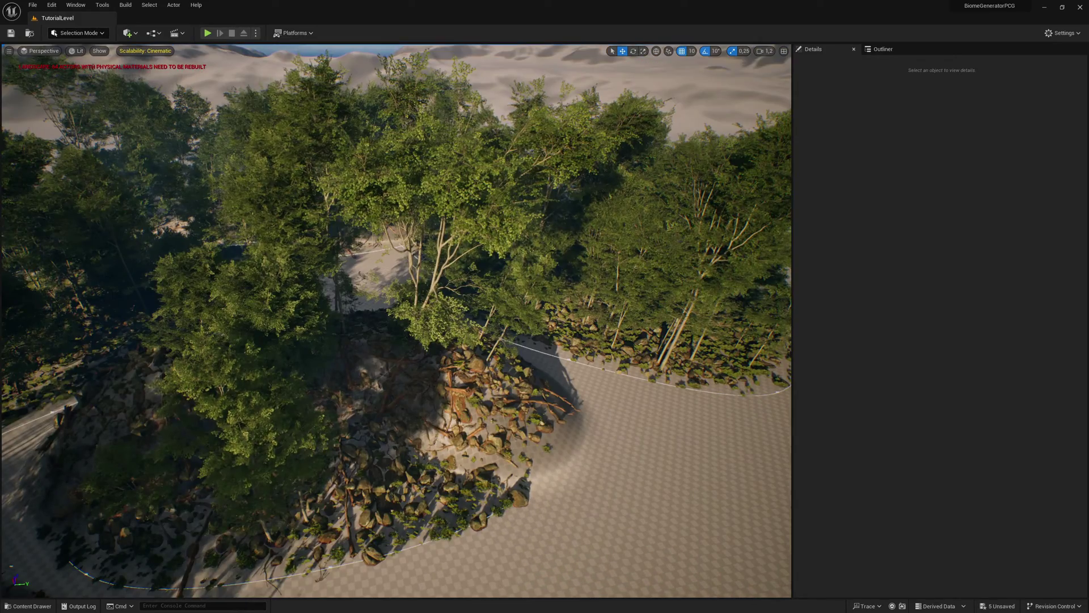
# - Try a Density SFi T of 0.5 for the field's slope trees and inspect the hillside
pyautogui.moveTo(397, 320); pyautogui.dragTo(406, 300, button='right')
pyautogui.moveTo(290, 263); pyautogui.dragTo(290, 263, button='right')
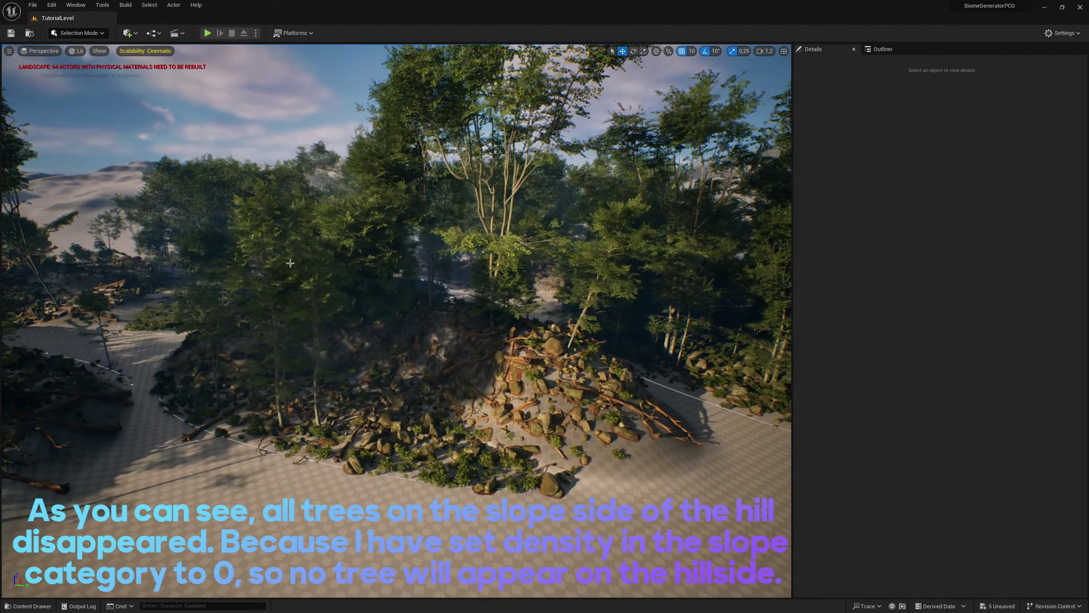
pyautogui.click(396, 219)
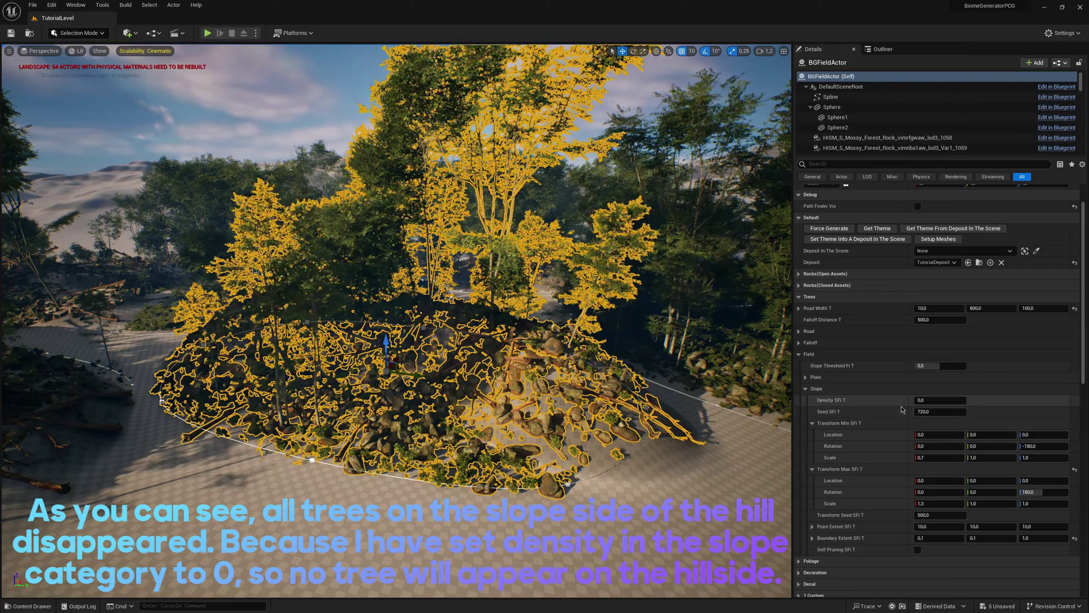
pyautogui.press('BackSpace')
pyautogui.write('.5')
pyautogui.press('Return')
pyautogui.click(674, 421)
pyautogui.moveTo(674, 421); pyautogui.dragTo(674, 420, button='right')
pyautogui.press('s')
pyautogui.press('w')
pyautogui.press('d')
pyautogui.moveTo(605, 354); pyautogui.dragTo(606, 354, button='right')
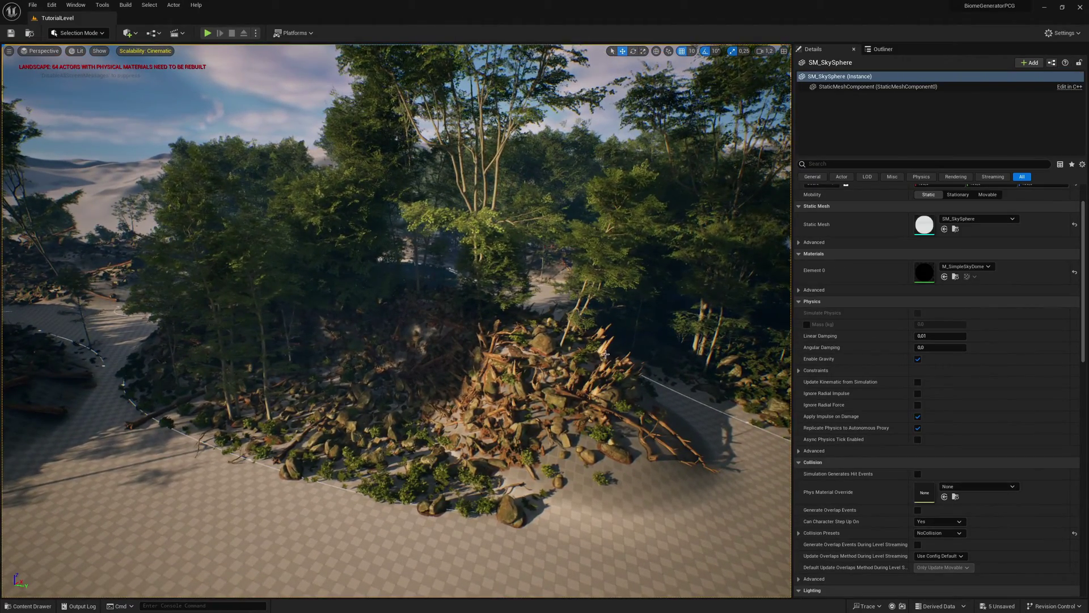
# - Try the tree field's Slope Threshold Fi T at 0, 0.5 and 1, and view the field unselected
pyautogui.click(612, 262)
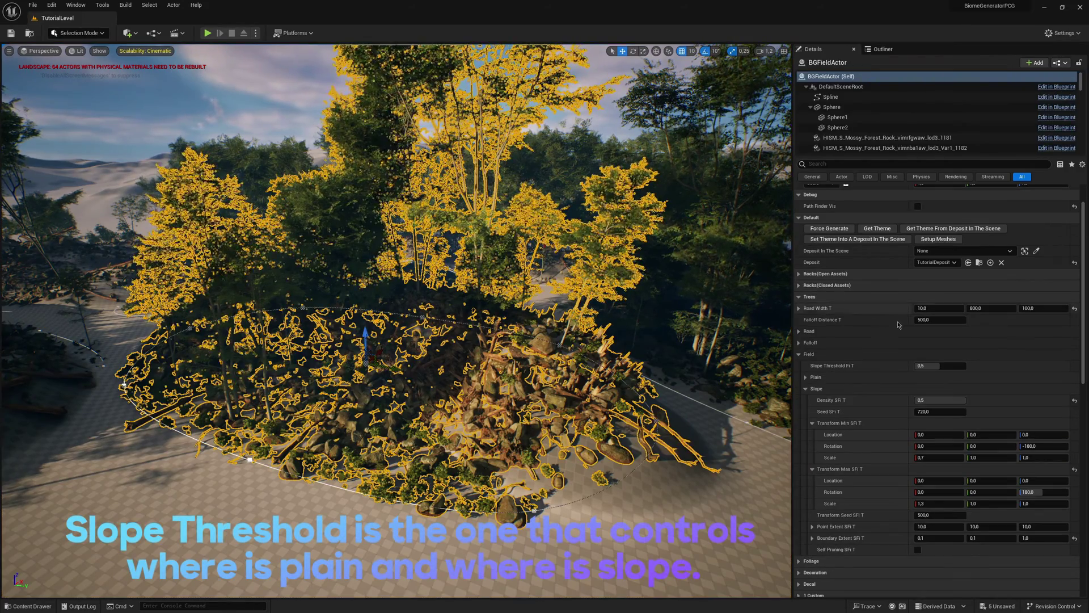
pyautogui.click(941, 367)
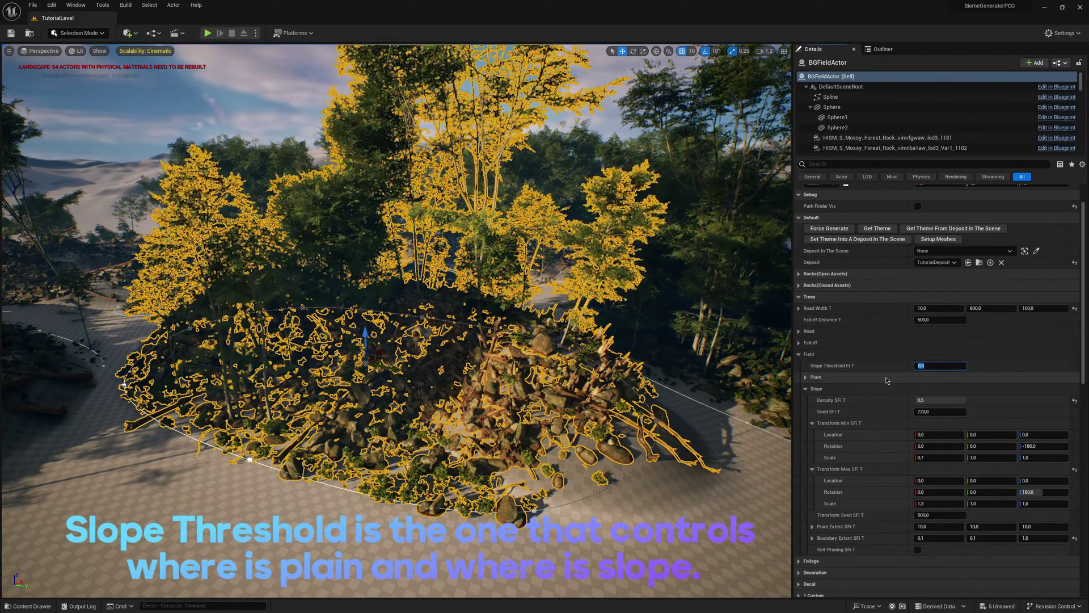
pyautogui.write('1')
pyautogui.press('Return')
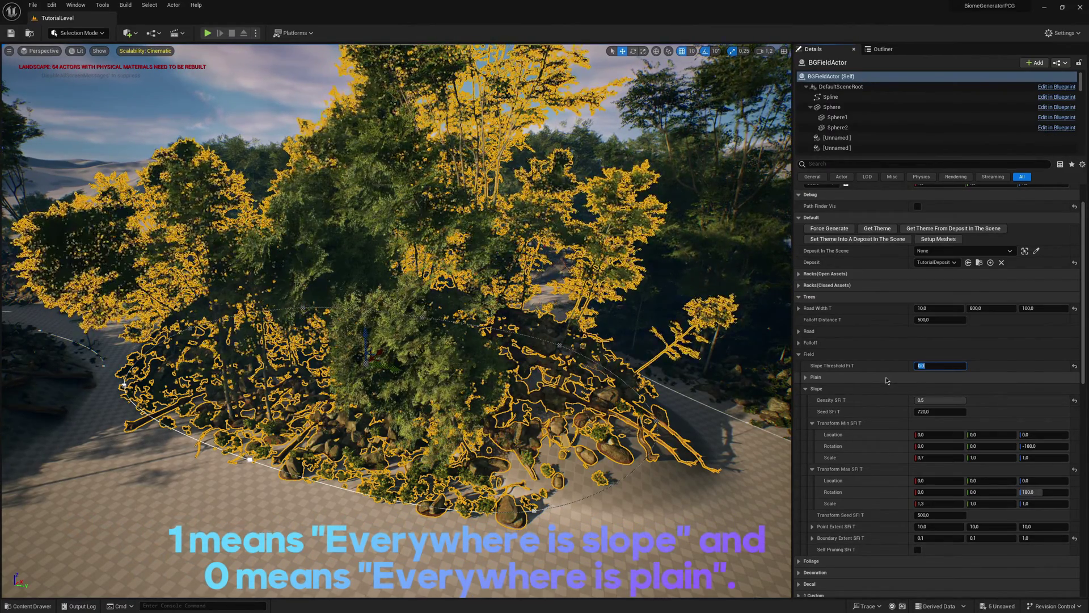
pyautogui.write('0,5')
pyautogui.press('Return')
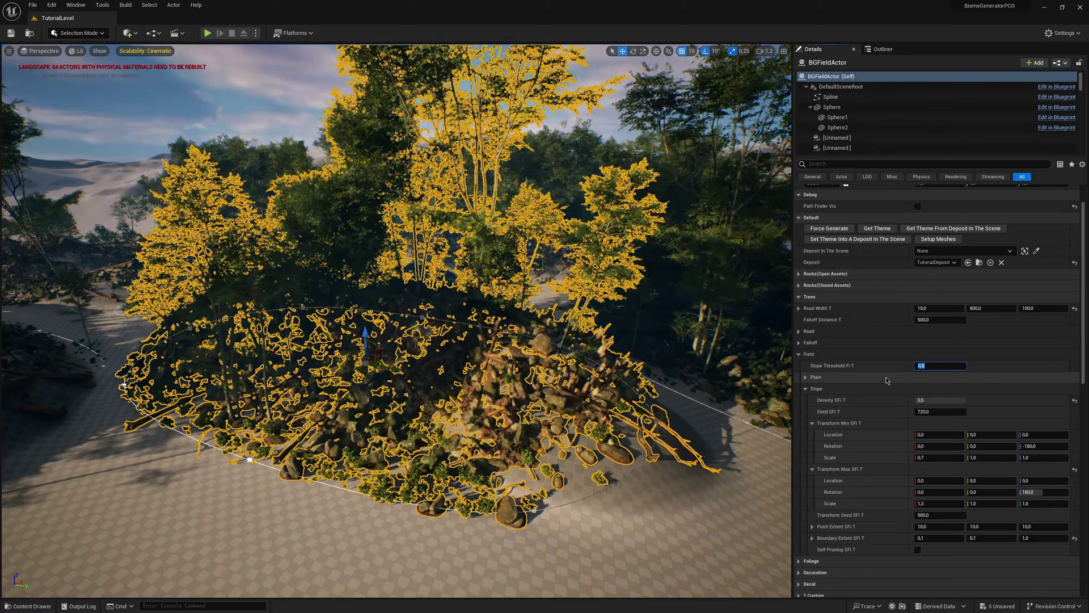
pyautogui.write('1,0')
pyautogui.press('Return')
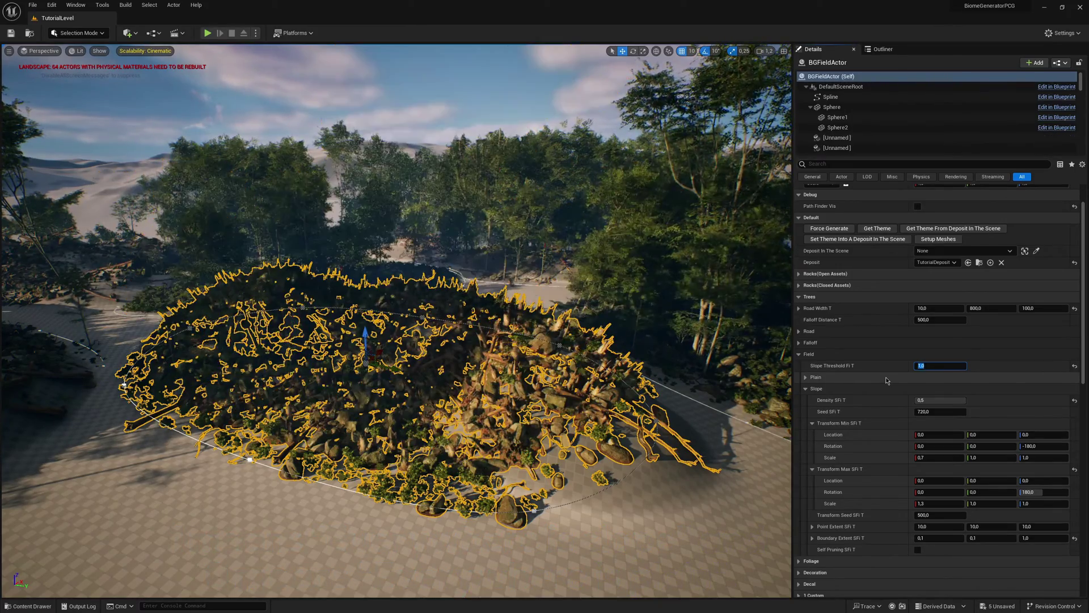
pyautogui.click(604, 116)
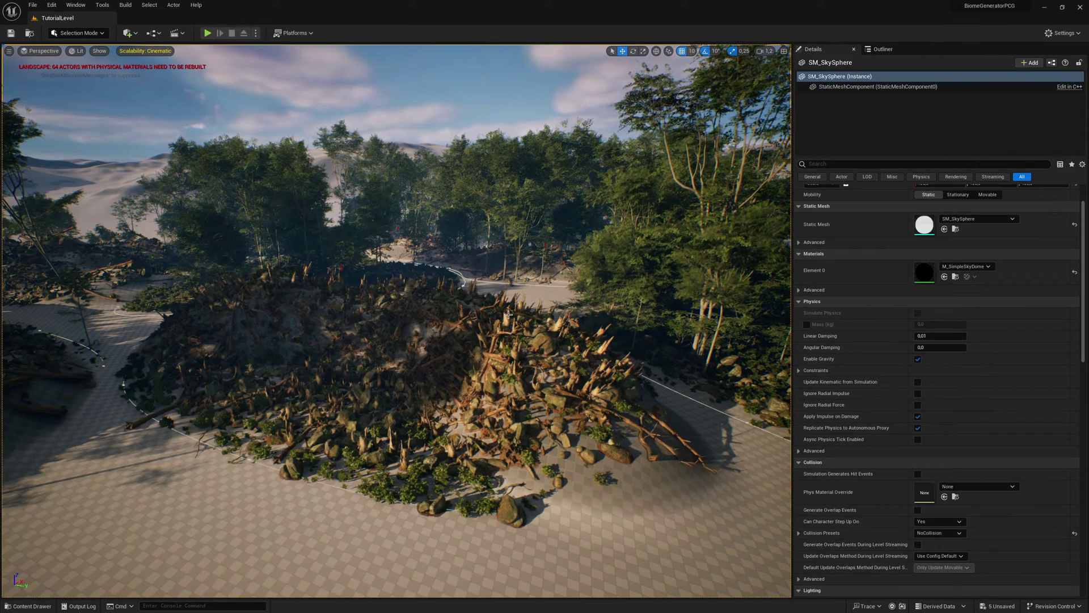
# - Try a Slope Threshold Fi T of 0 and inspect the trees on the hill up close
pyautogui.click(540, 372)
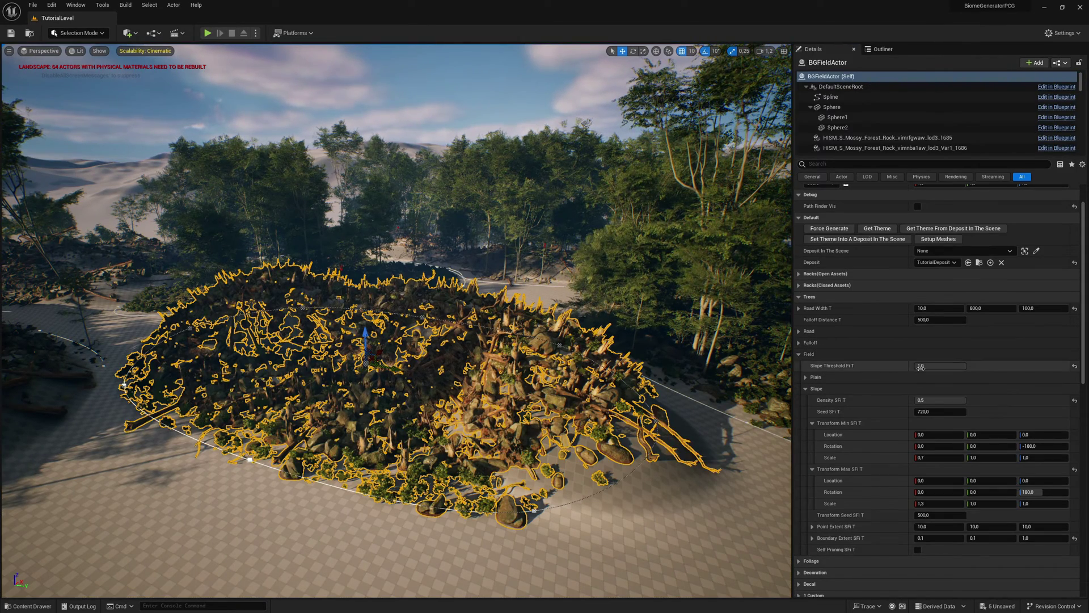
pyautogui.write('0')
pyautogui.press('Return')
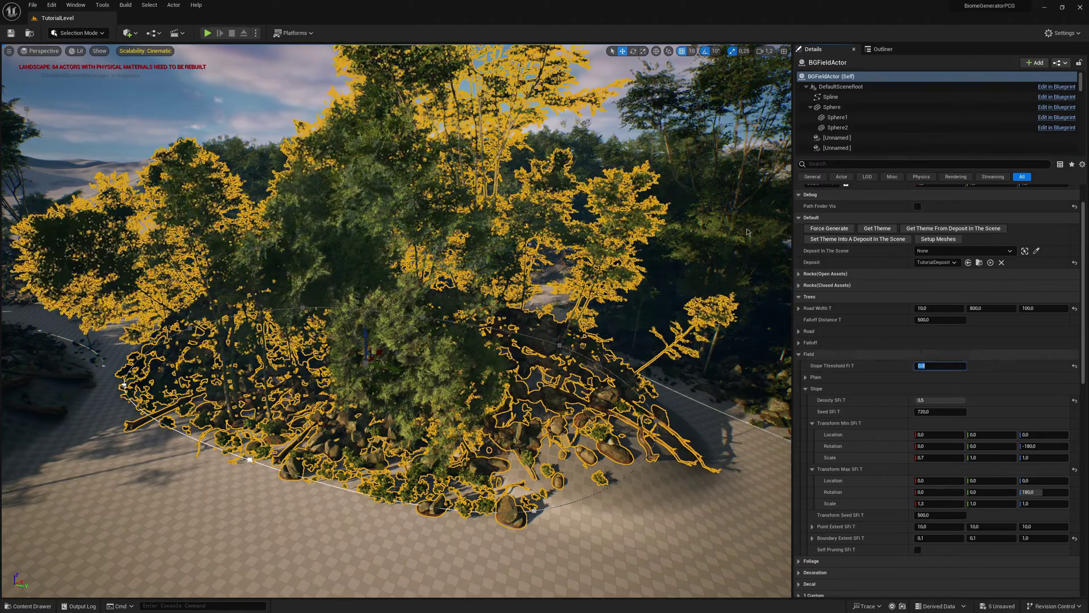
pyautogui.click(611, 130)
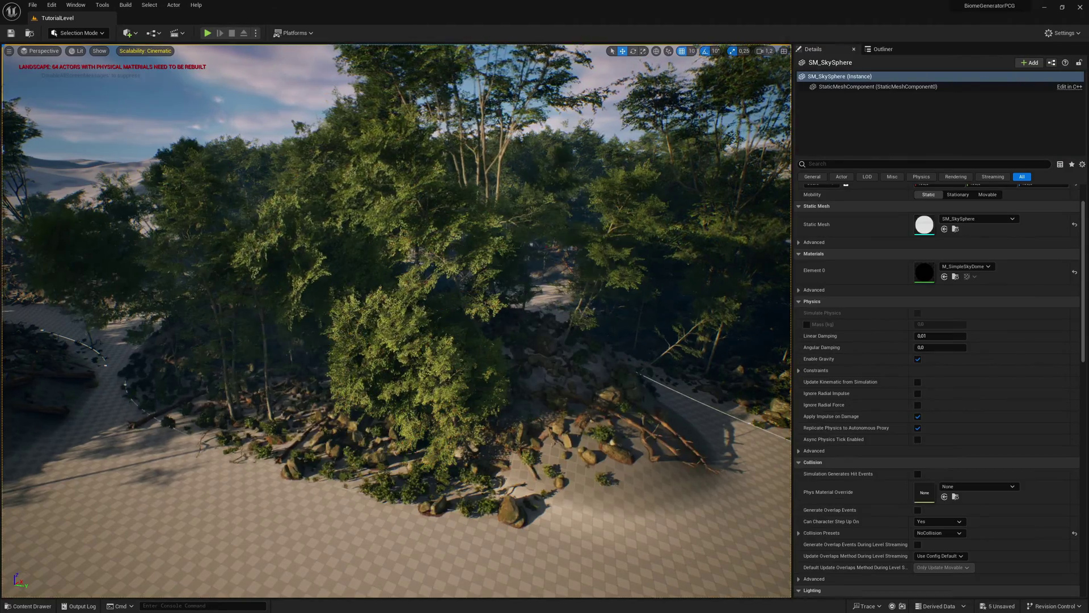
pyautogui.moveTo(650, 67); pyautogui.dragTo(650, 67, button='right')
pyautogui.moveTo(577, 309); pyautogui.dragTo(577, 310, button='right')
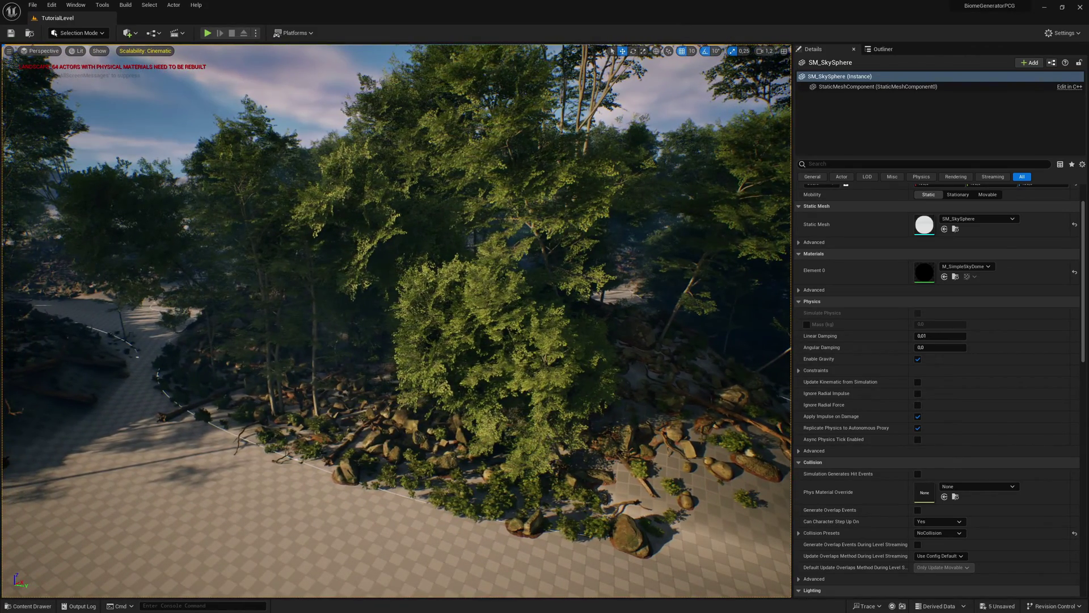
# - Restore the Slope Threshold Fi T to 0.5 and inspect the hill
pyautogui.click(556, 310)
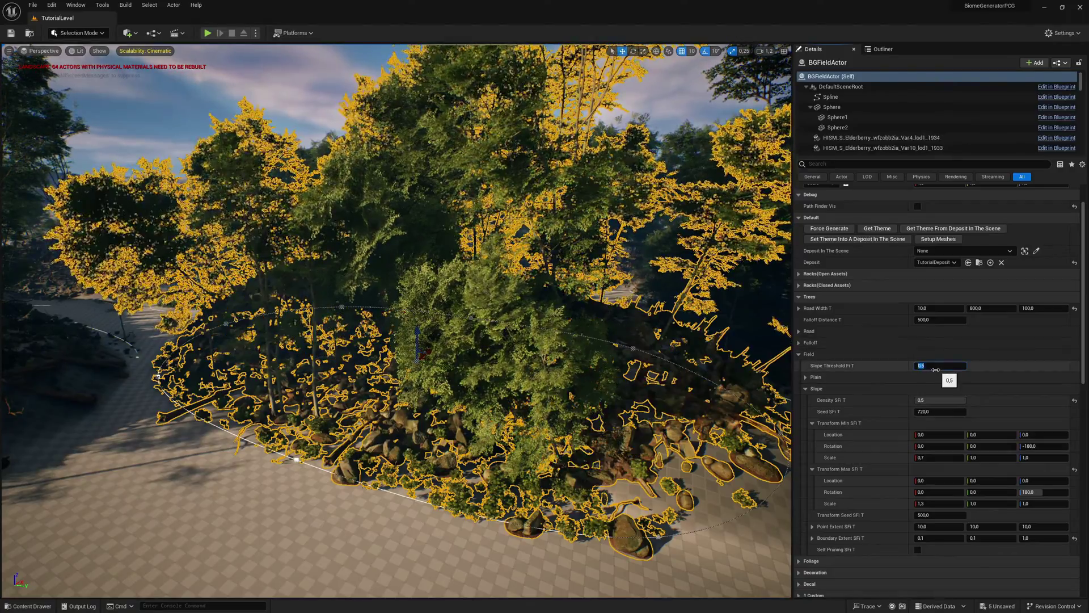
pyautogui.moveTo(601, 329); pyautogui.dragTo(601, 306, button='right')
pyautogui.moveTo(612, 161); pyautogui.dragTo(626, 172, button='right')
pyautogui.click(612, 161)
pyautogui.moveTo(528, 254); pyautogui.dragTo(517, 257, button='right')
# - Set the slope tree Density SFi T to 0.1 and inspect the hillside with the field deselected
pyautogui.click(553, 263)
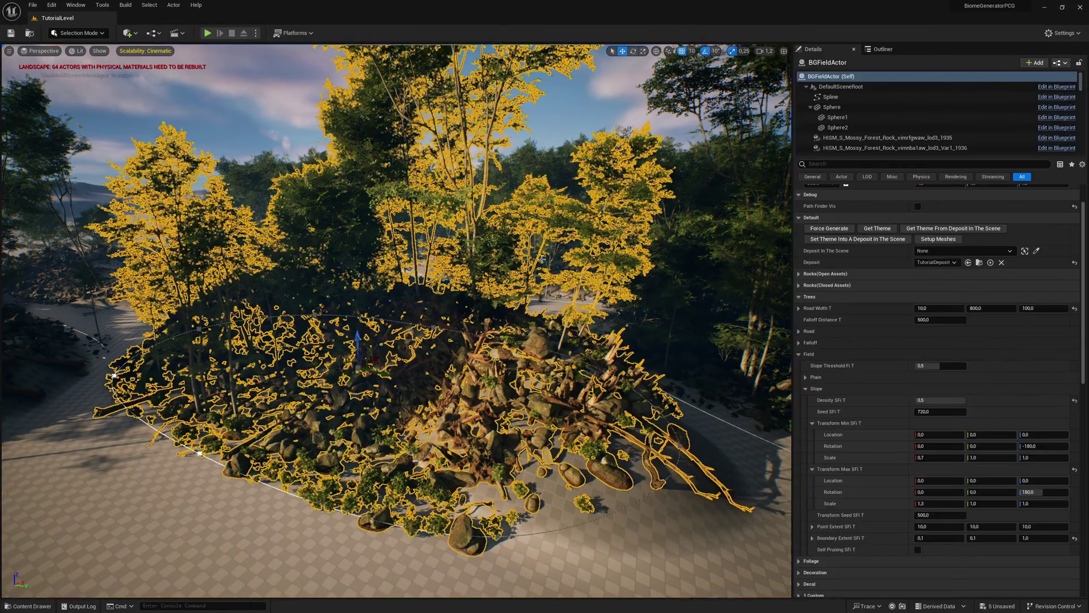
pyautogui.click(928, 401)
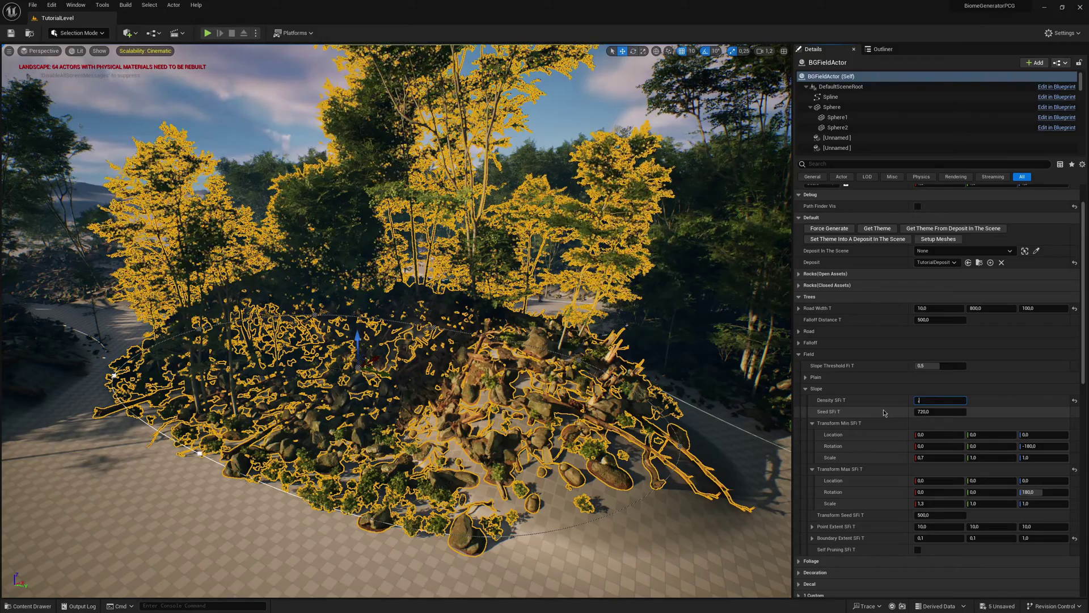
pyautogui.write(',1')
pyautogui.press('Return')
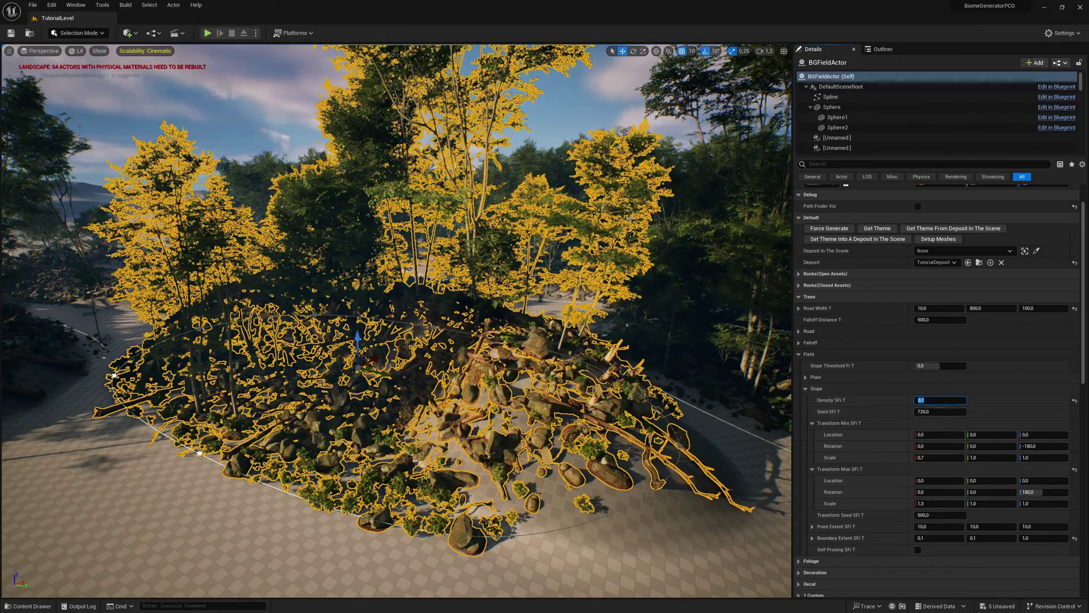
pyautogui.click(598, 244)
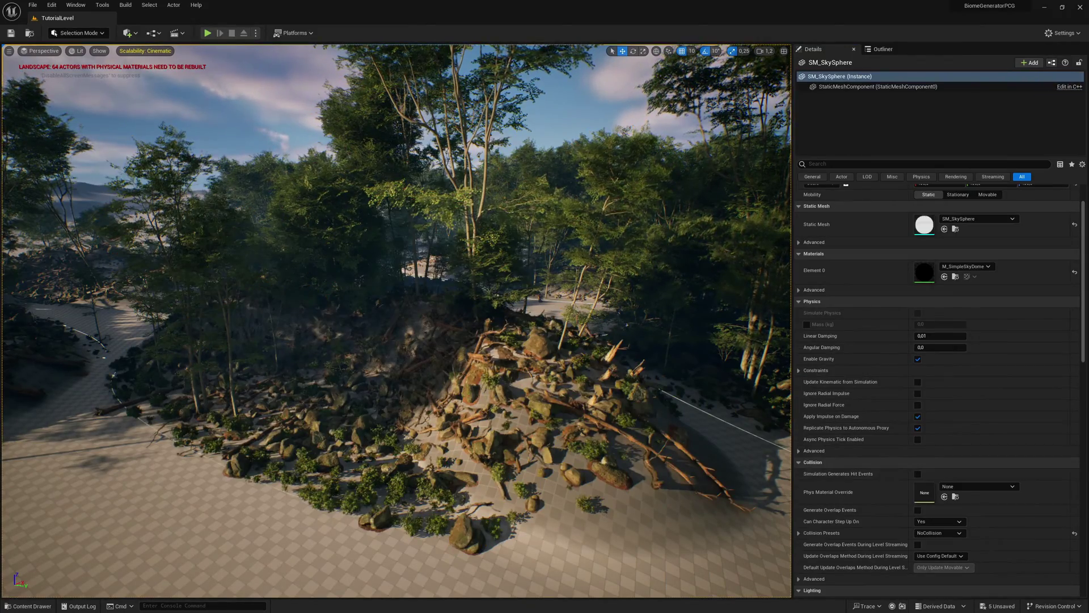
pyautogui.press('a')
pyautogui.moveTo(598, 244); pyautogui.dragTo(623, 244, button='right')
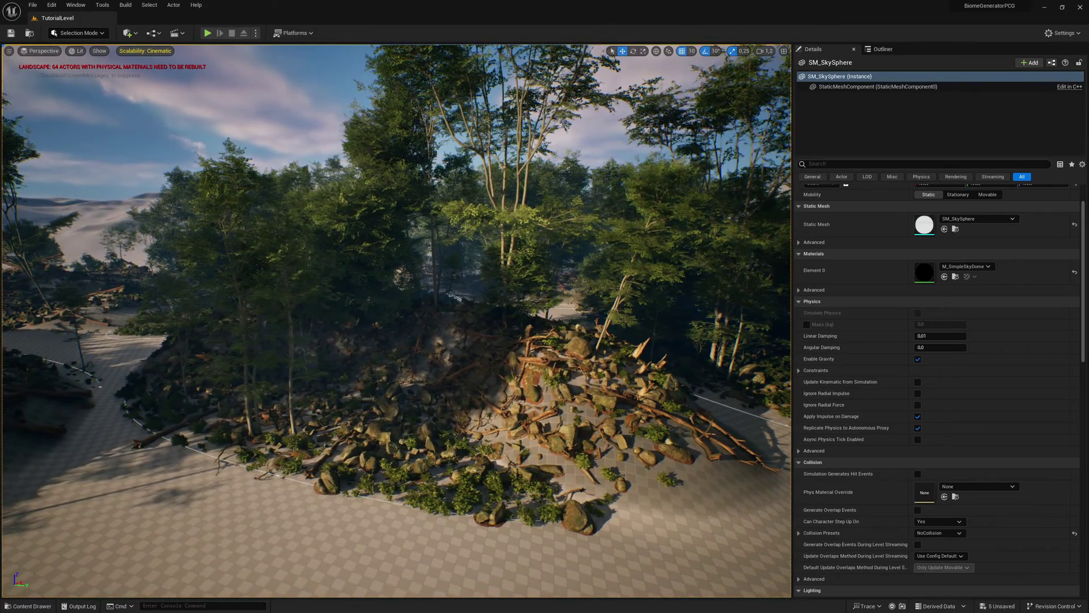
pyautogui.press('a')
pyautogui.press('s')
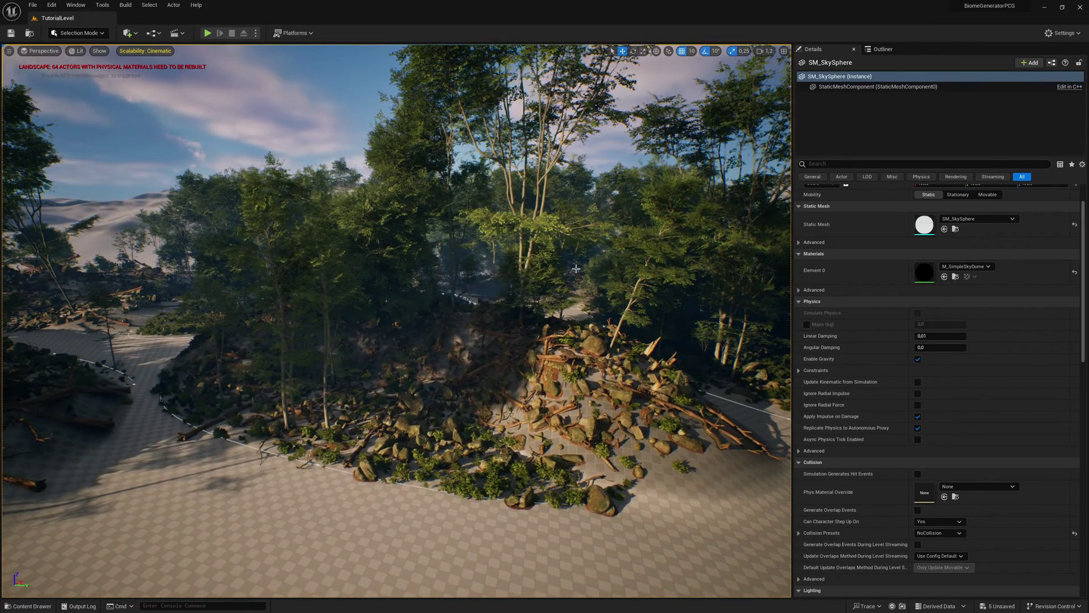
# - Regenerate the field's plain trees by changing Seed PFi T to about 923.54
pyautogui.click(628, 312)
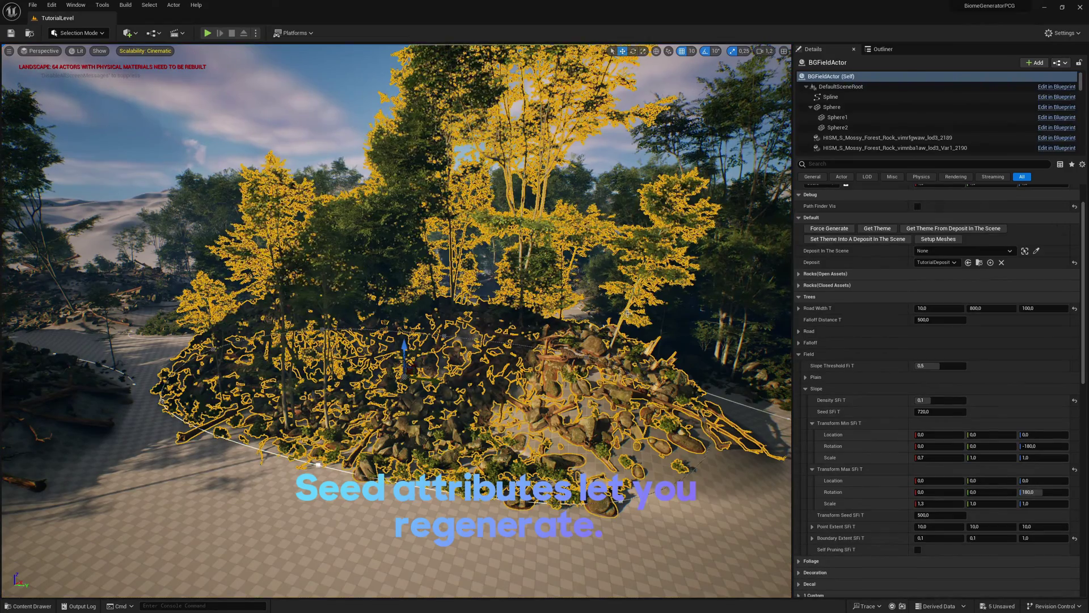
pyautogui.click(817, 389)
pyautogui.click(816, 377)
pyautogui.click(923, 400)
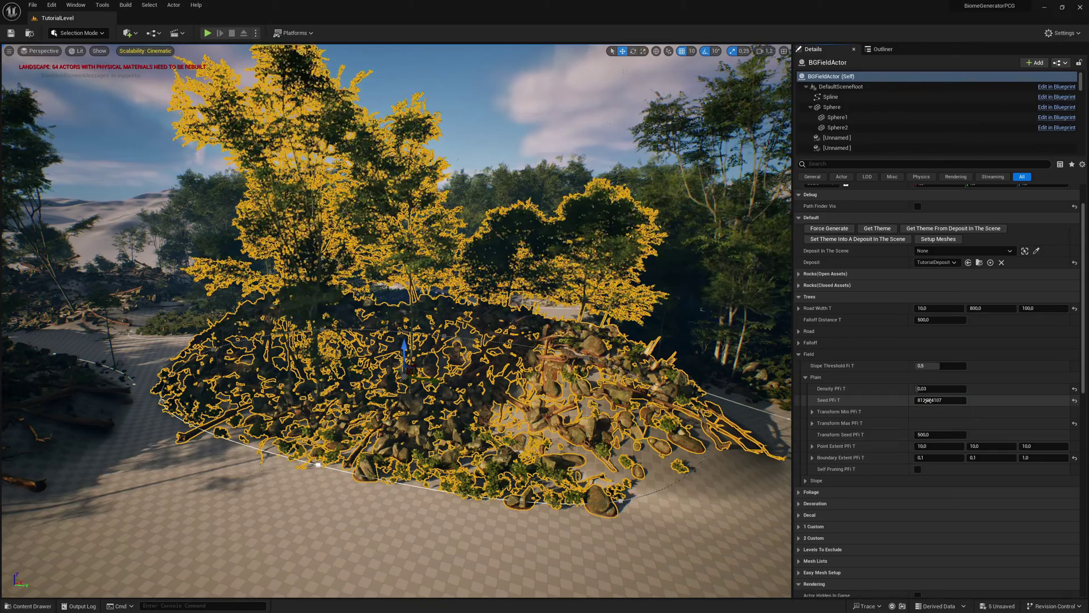
pyautogui.moveTo(929, 401); pyautogui.dragTo(953, 403)
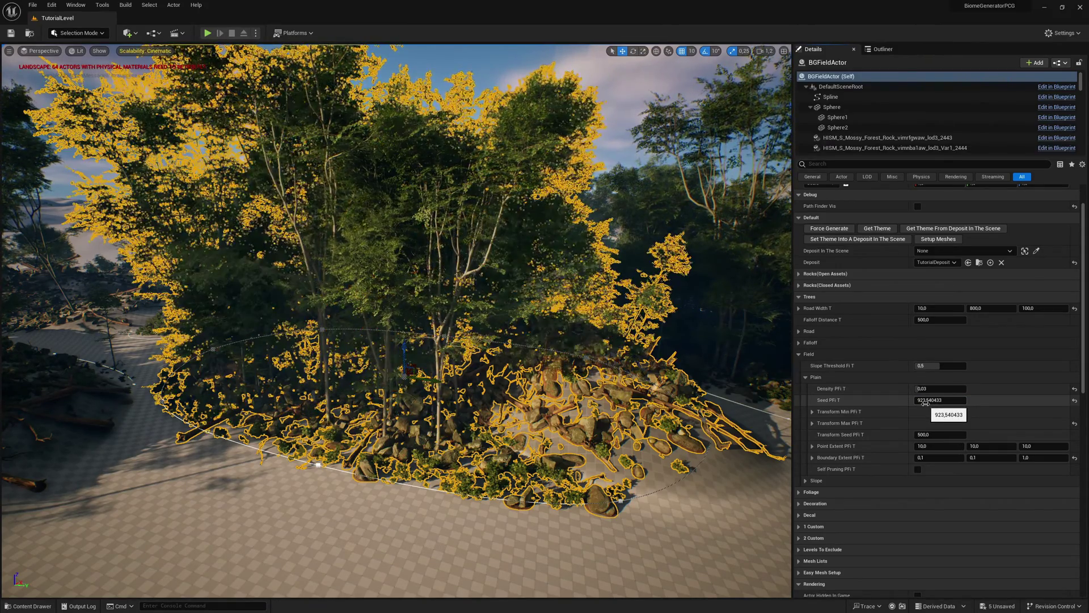
# - Examine the Transform Max and Transform Min PFi T settings of the plain field trees, and collapse them again
pyautogui.click(812, 423)
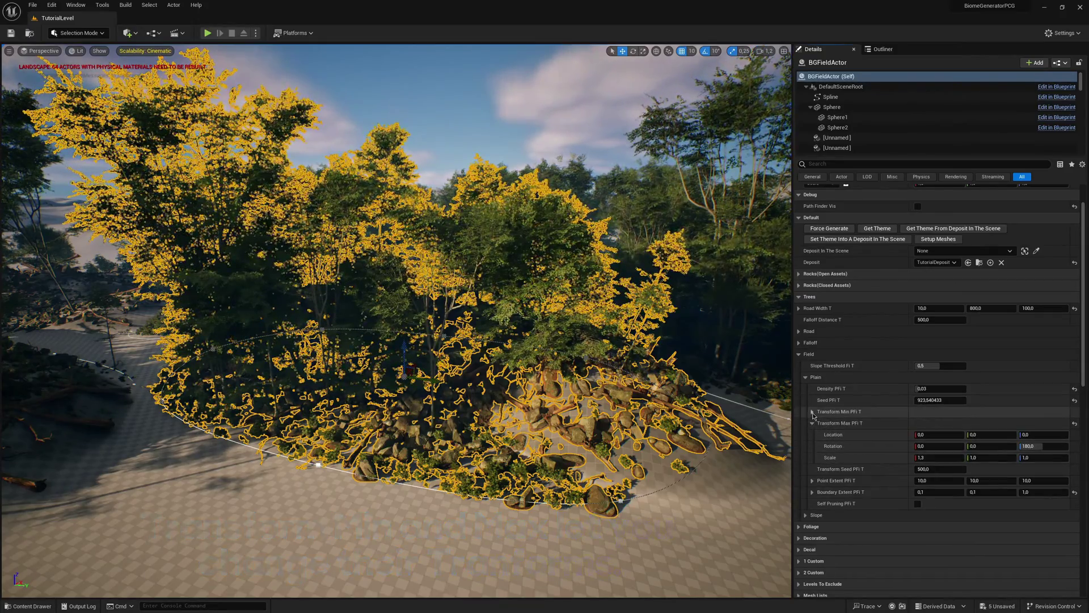
pyautogui.click(813, 412)
pyautogui.click(813, 412)
pyautogui.click(813, 423)
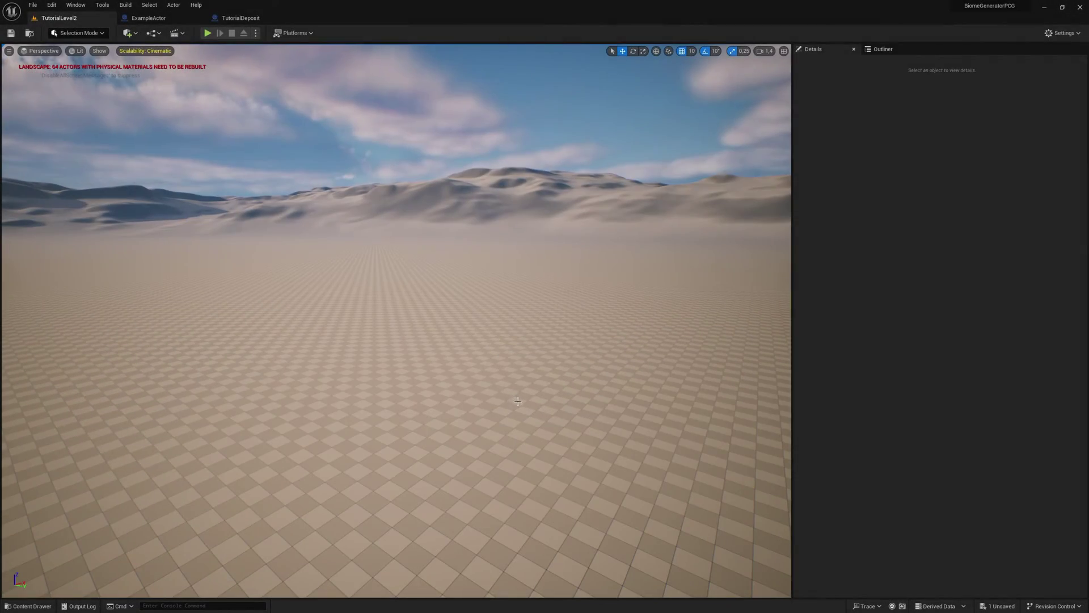
# - Place an ExampleActor on the flat ground, turn on its Point Extent Debug and shift it slightly along Y
pyautogui.moveTo(518, 401); pyautogui.dragTo(515, 393, button='right')
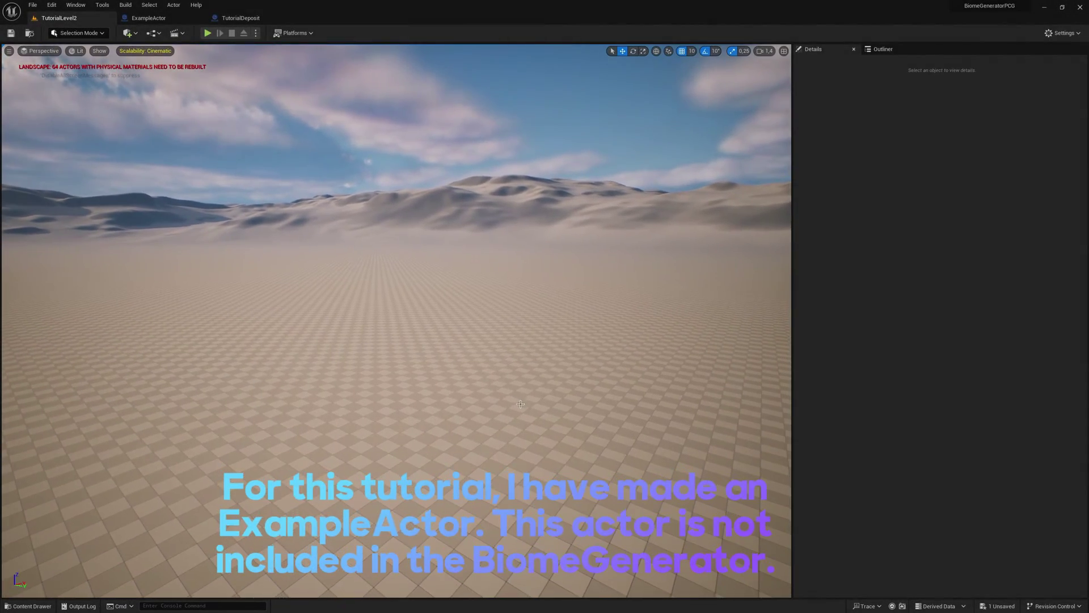
pyautogui.hotkey('ctrl', 'space')
pyautogui.moveTo(527, 450); pyautogui.dragTo(465, 313)
pyautogui.moveTo(476, 348); pyautogui.dragTo(506, 388, button='right')
pyautogui.click(918, 305)
pyautogui.moveTo(445, 314)
pyautogui.mouseDown()
pyautogui.moveTo(489, 317)
pyautogui.moveTo(429, 312)
pyautogui.mouseUp()
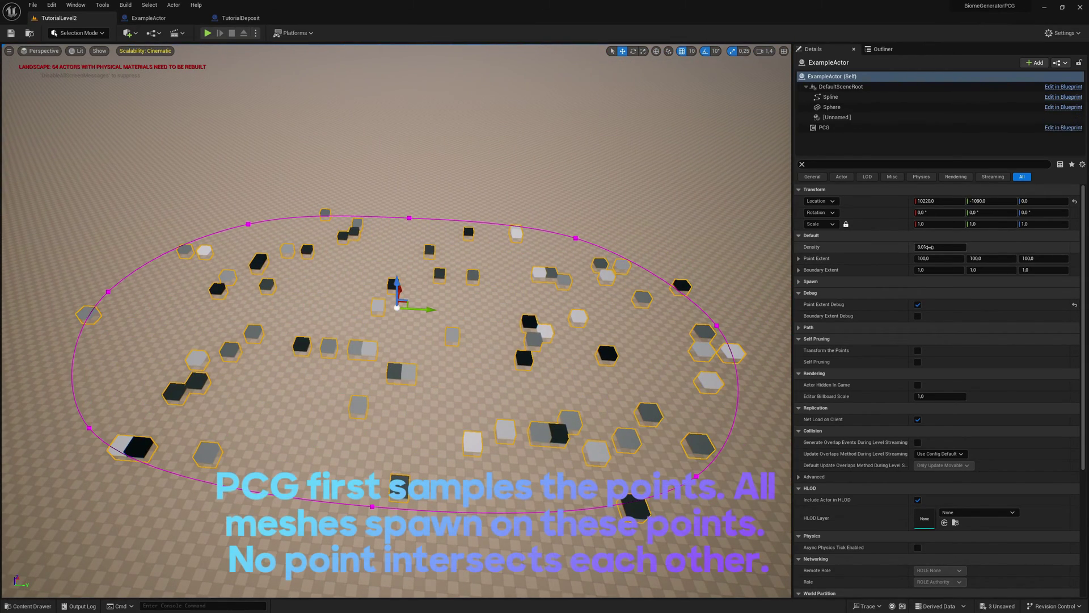
# - Raise the actor's Density to 0.024 and on to about 0.066, moving it to X 9890, Y -530 to resample its points
pyautogui.press('Return')
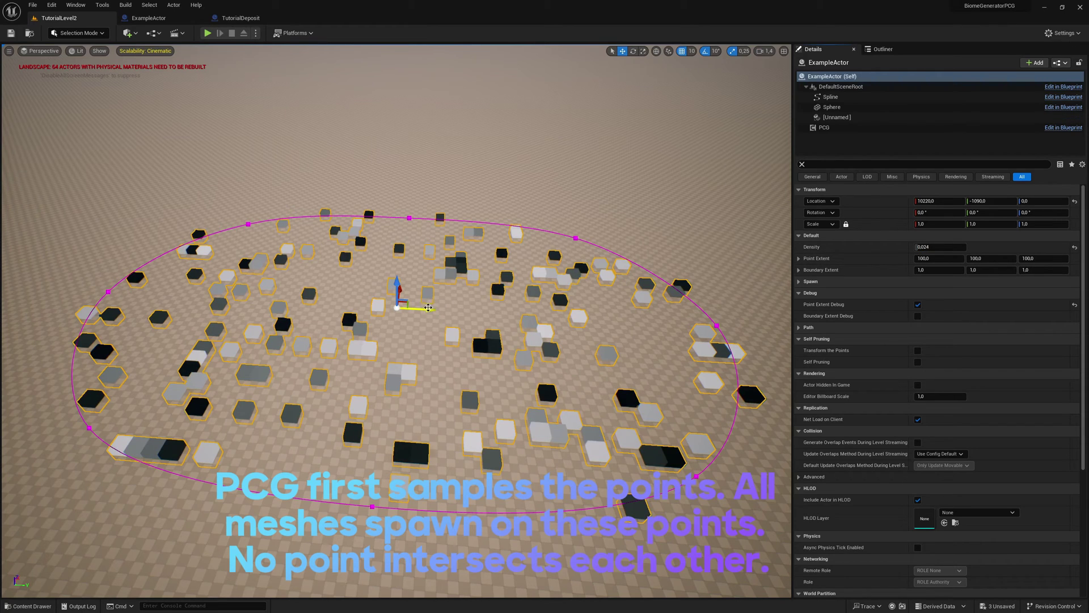
pyautogui.moveTo(426, 308); pyautogui.dragTo(478, 311)
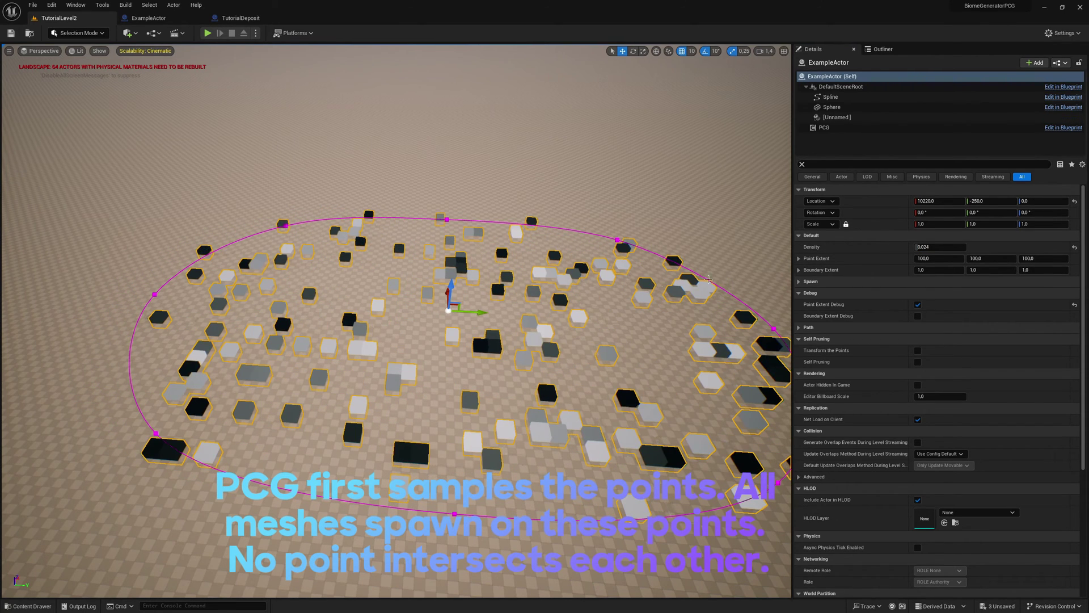
pyautogui.moveTo(926, 247)
pyautogui.mouseDown()
pyautogui.moveTo(939, 248)
pyautogui.moveTo(928, 247)
pyautogui.mouseUp()
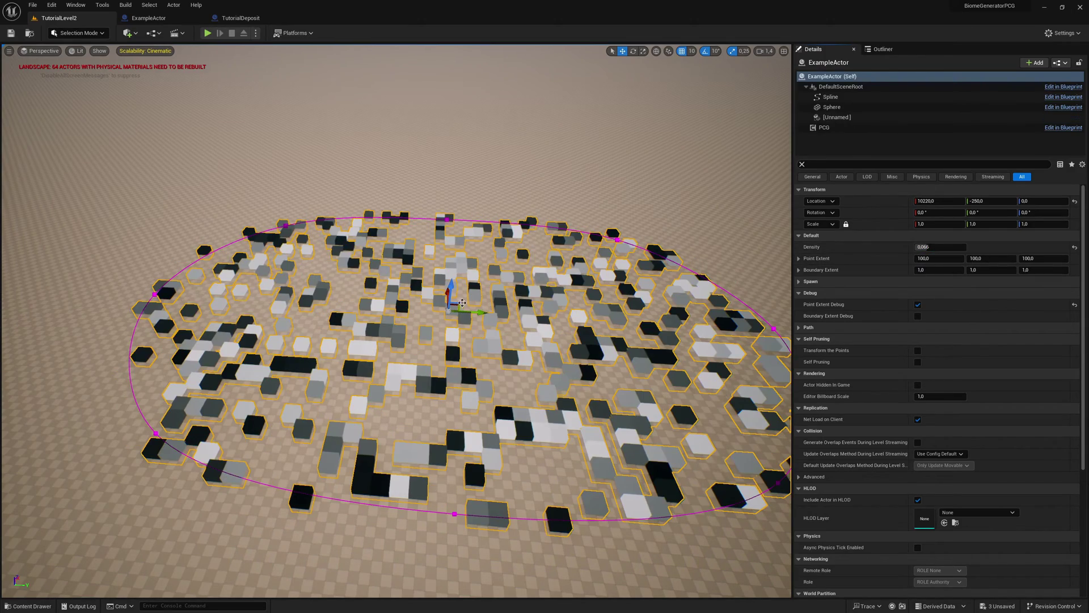
pyautogui.moveTo(455, 307); pyautogui.dragTo(470, 323)
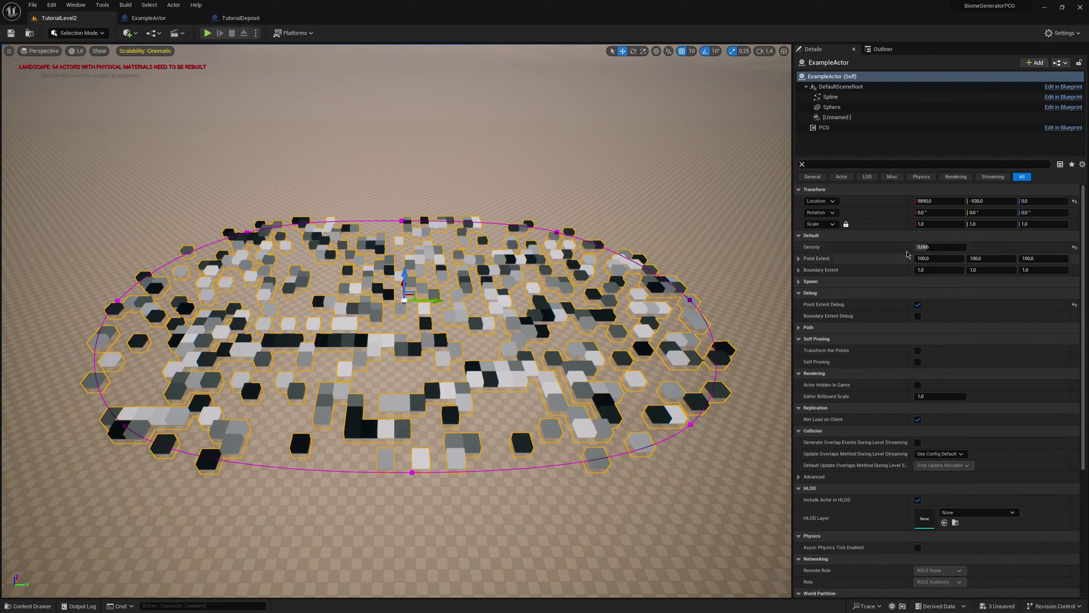
# - Reset the Density to its default and set the Point Extent to 10 on all three axes
pyautogui.click(1074, 247)
pyautogui.click(927, 260)
pyautogui.write('10')
pyautogui.press('Tab')
pyautogui.write('10')
pyautogui.press('Tab')
pyautogui.press('w')
pyautogui.moveTo(725, 338); pyautogui.dragTo(720, 283, button='right')
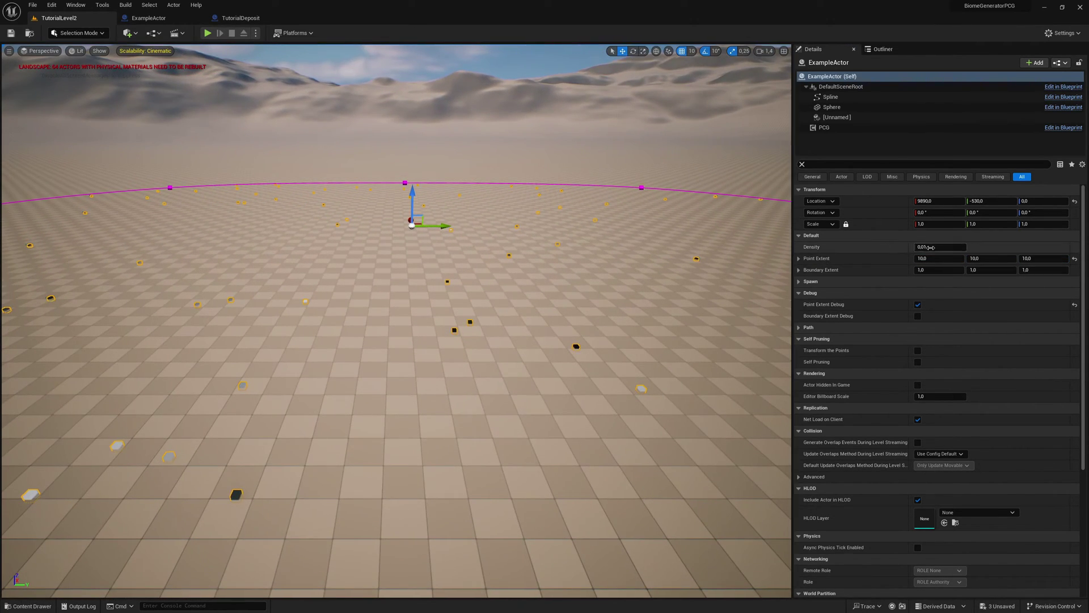
# - Raise the Density of the small points to 0.25 and inspect their spread inside the spline
pyautogui.moveTo(922, 247); pyautogui.dragTo(938, 248)
pyautogui.press('s')
pyautogui.moveTo(729, 303); pyautogui.dragTo(733, 296, button='right')
pyautogui.press('e')
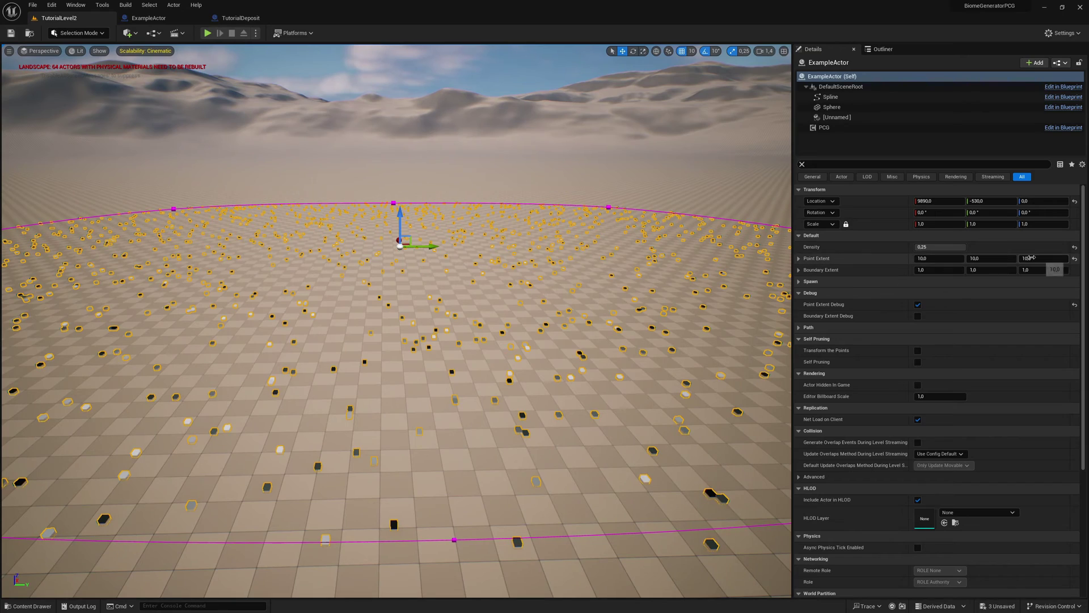
# - Set the Point Extent Z to 100 and inspect the tall debug boxes from ground level
pyautogui.click(1030, 258)
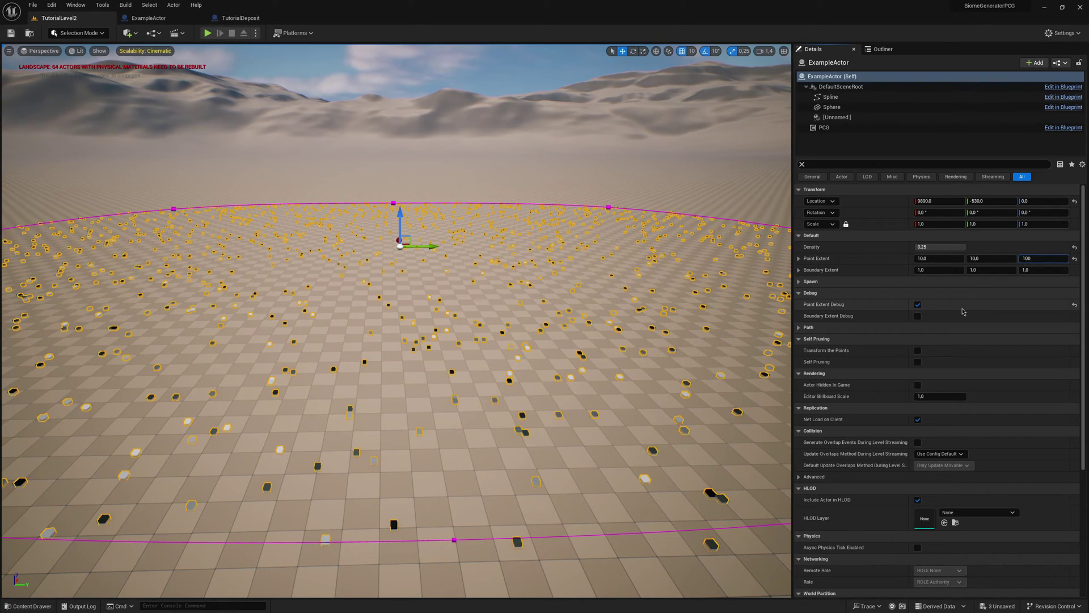
pyautogui.press('Return')
pyautogui.moveTo(652, 329); pyautogui.dragTo(629, 350, button='right')
pyautogui.press('q')
pyautogui.press('e')
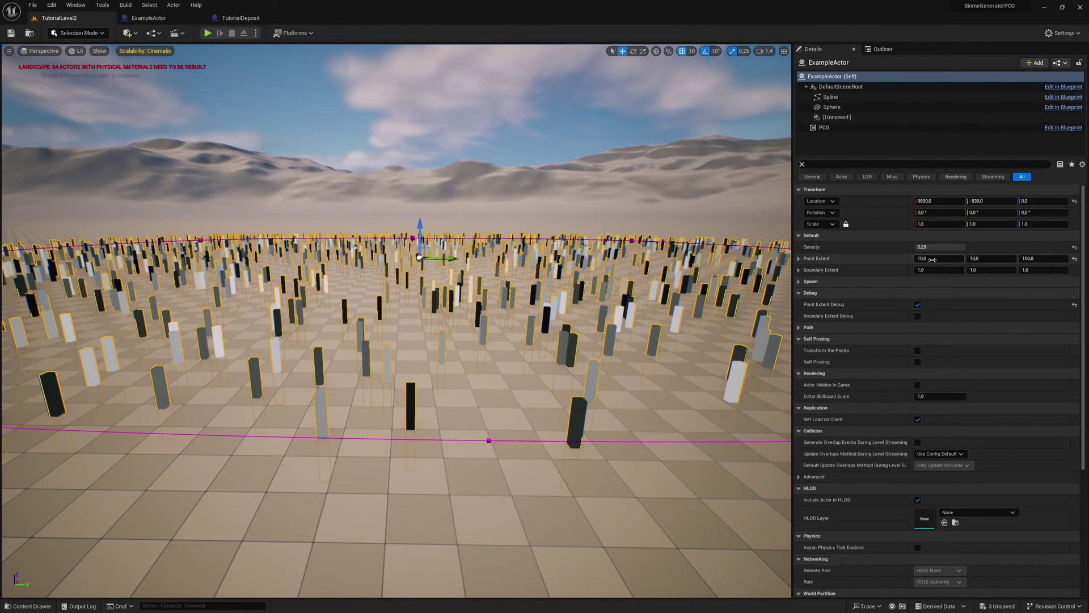
# - Widen the debug boxes by setting the Point Extent X to 50 and Y to 80
pyautogui.click(932, 259)
pyautogui.press('Tab')
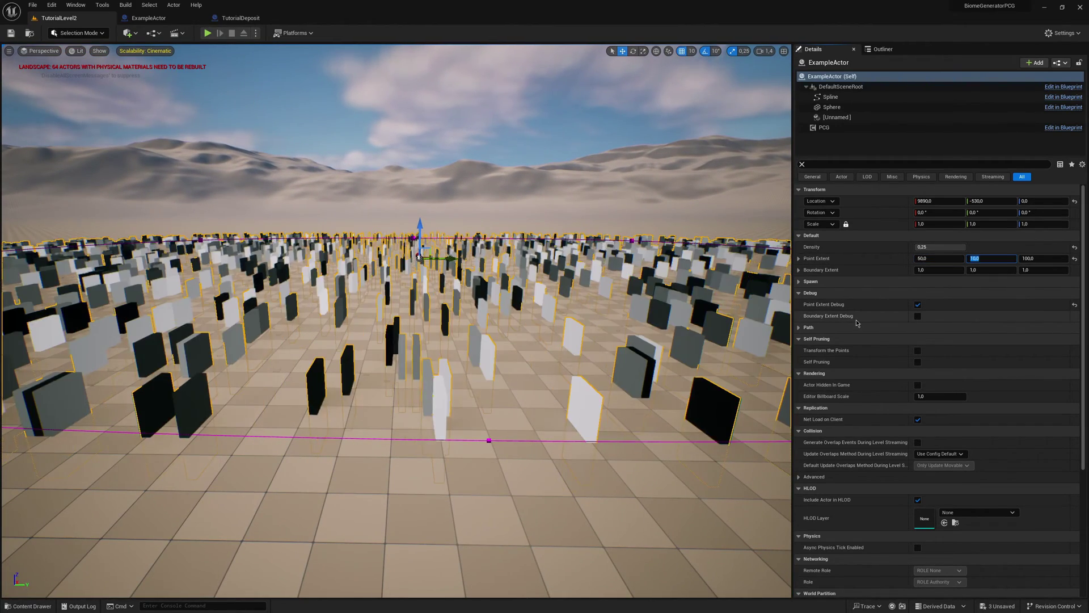
pyautogui.press('Return')
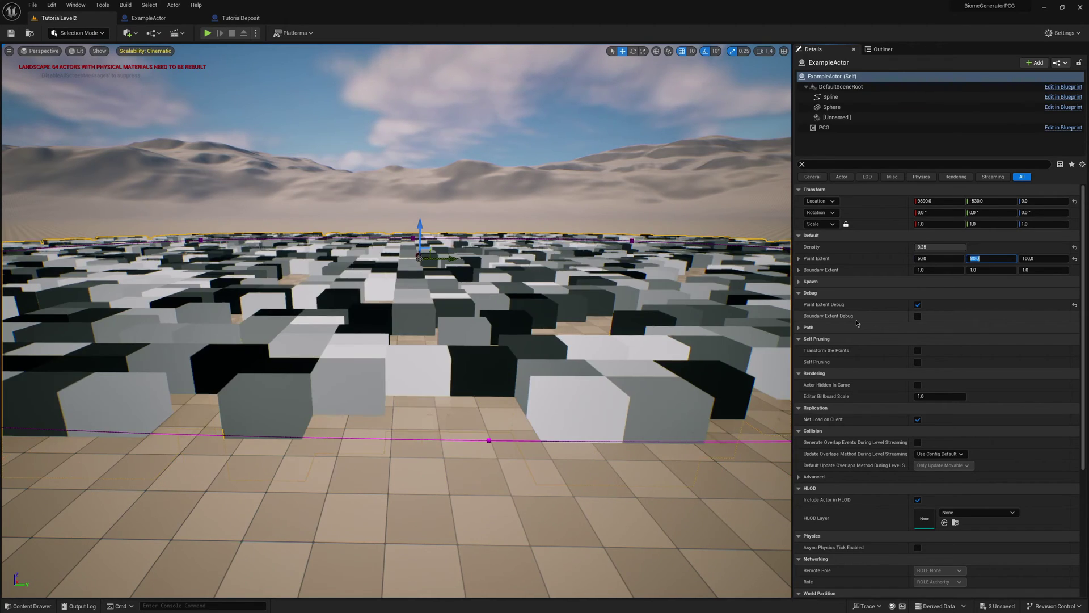
# - Set the Point Extent Y to 20 and inspect the narrowed boxes from above and from the side
pyautogui.moveTo(709, 301); pyautogui.dragTo(706, 367, button='right')
pyautogui.click(986, 259)
pyautogui.write('20')
pyautogui.press('Return')
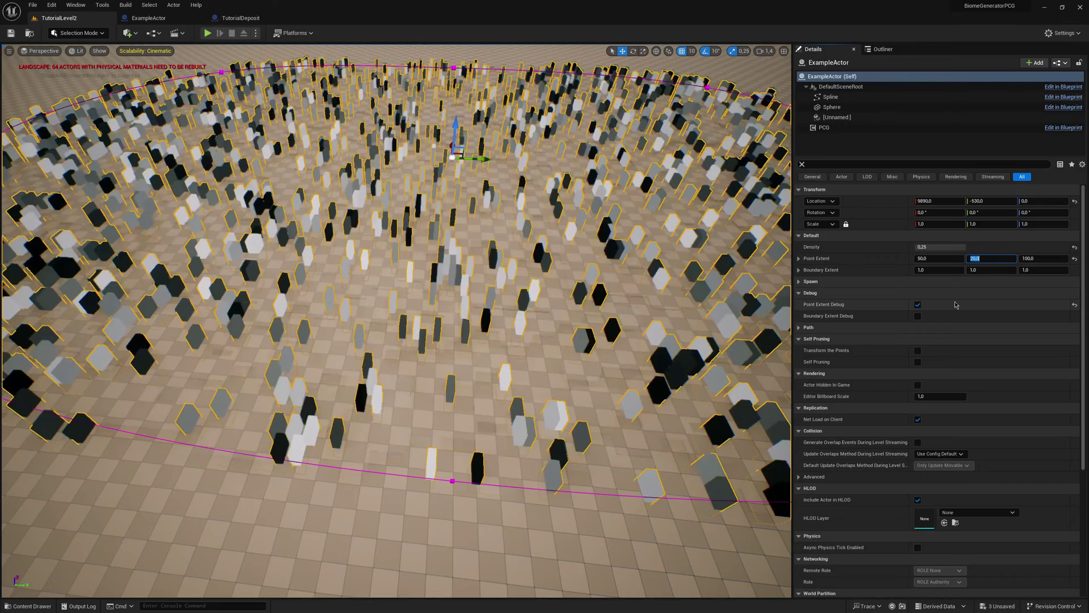
pyautogui.moveTo(624, 351); pyautogui.dragTo(553, 336, button='right')
pyautogui.moveTo(590, 211); pyautogui.dragTo(582, 208, button='right')
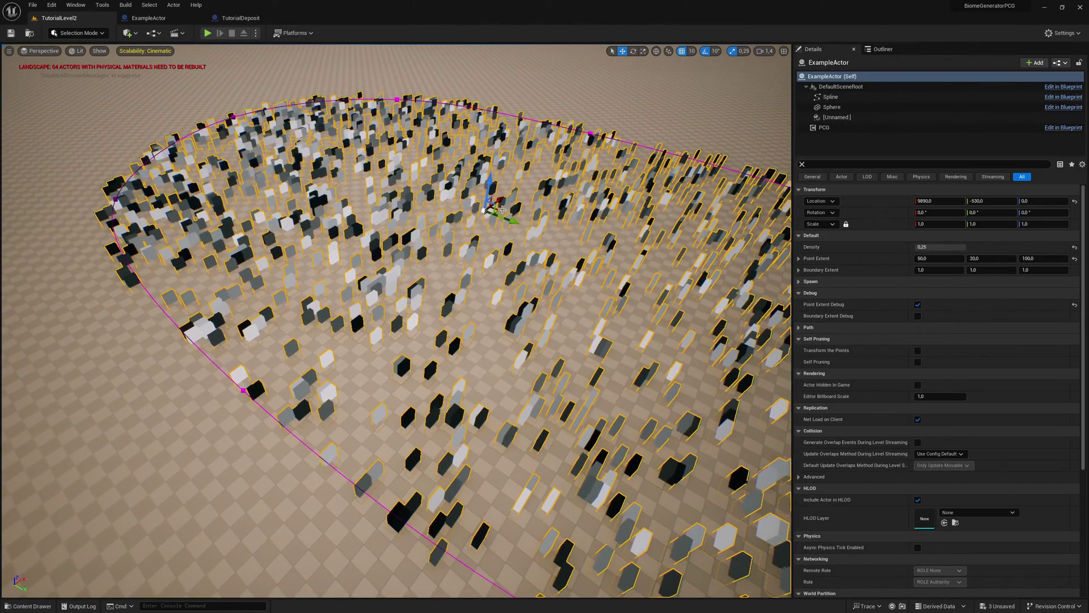
# - Move the actor to X 8610, Y -140, and restore its Density to 0.01 and Point Extent to 100 on all axes
pyautogui.moveTo(502, 209); pyautogui.dragTo(377, 294)
pyautogui.press('s')
pyautogui.moveTo(470, 303)
pyautogui.mouseDown(button='right')
pyautogui.moveTo(480, 317)
pyautogui.moveTo(469, 293)
pyautogui.mouseUp(button='right')
pyautogui.press('a')
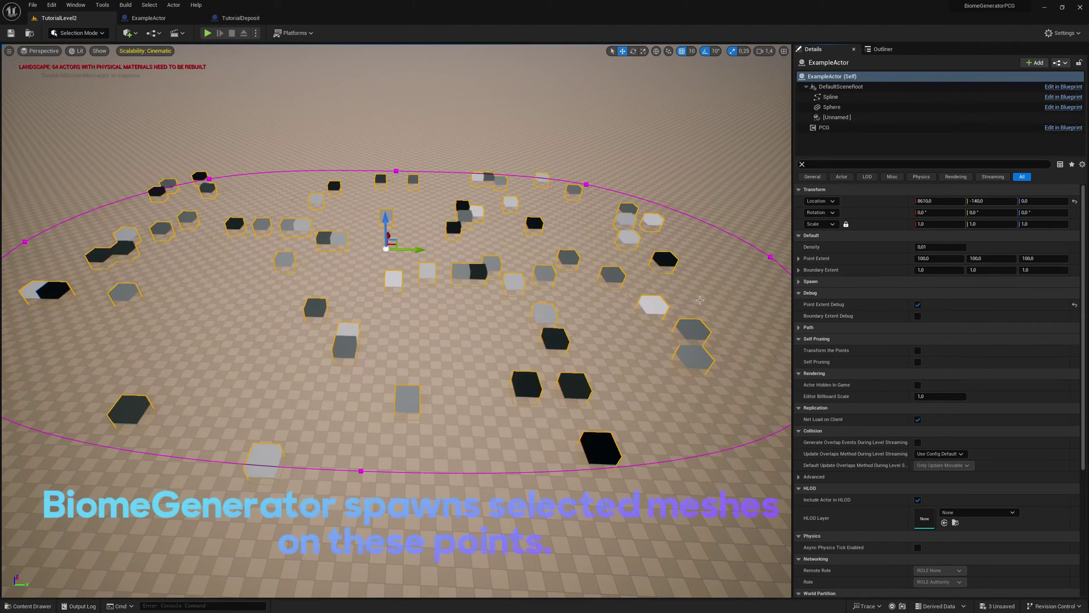
# - Enable Spawn Trees for the actor and inspect how the trees stand on the debug points
pyautogui.press('s')
pyautogui.moveTo(471, 304); pyautogui.dragTo(471, 295, button='right')
pyautogui.press('a')
pyautogui.press('d')
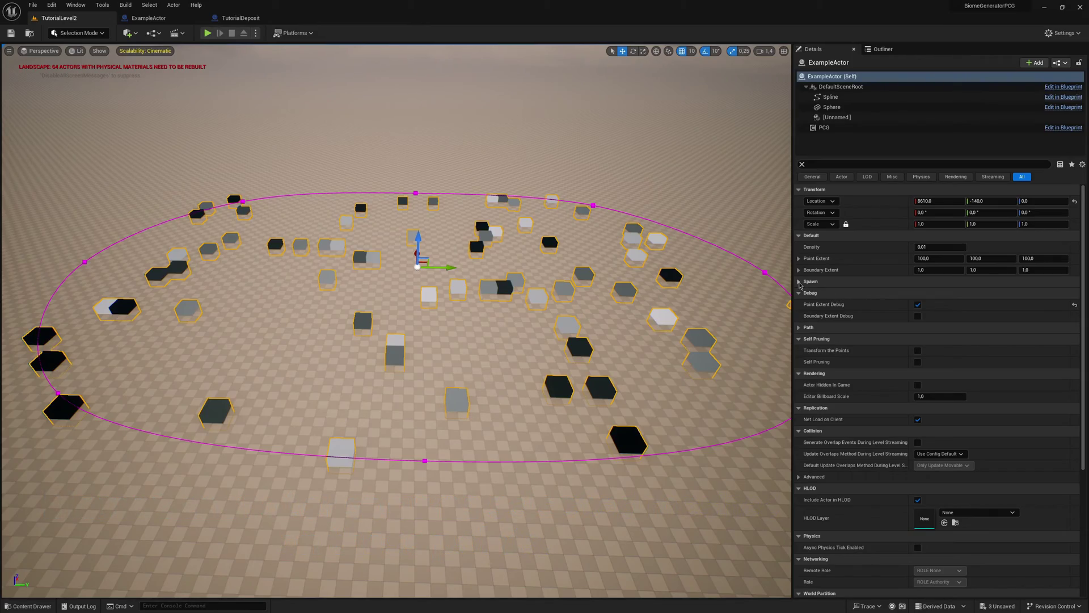
pyautogui.click(799, 282)
pyautogui.click(918, 293)
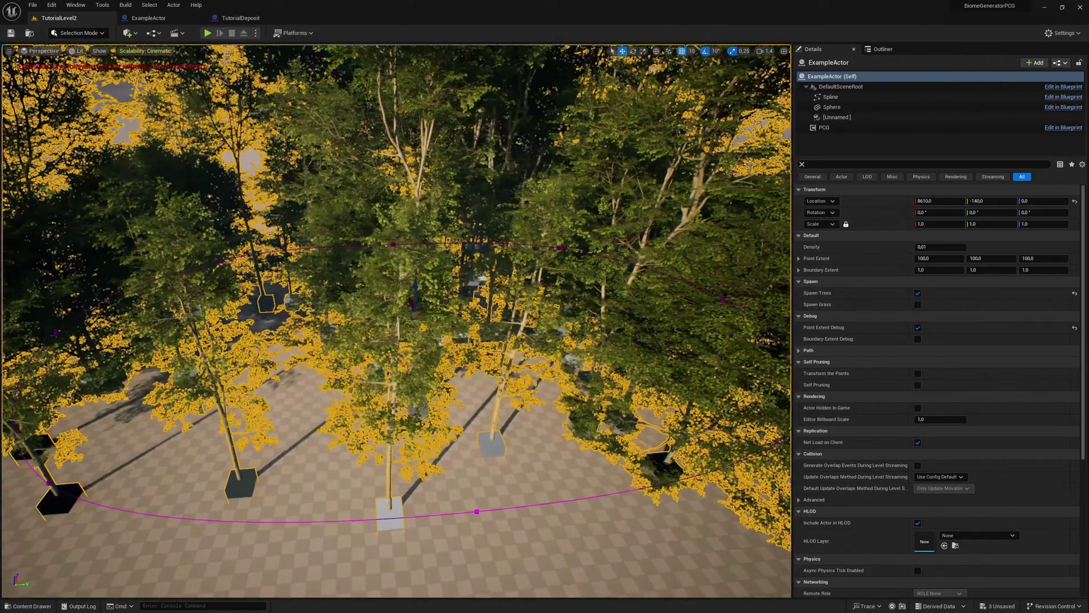
pyautogui.press('q')
pyautogui.moveTo(396, 322)
pyautogui.mouseDown(button='right')
pyautogui.moveTo(407, 318)
pyautogui.moveTo(400, 307)
pyautogui.mouseUp(button='right')
pyautogui.press('s')
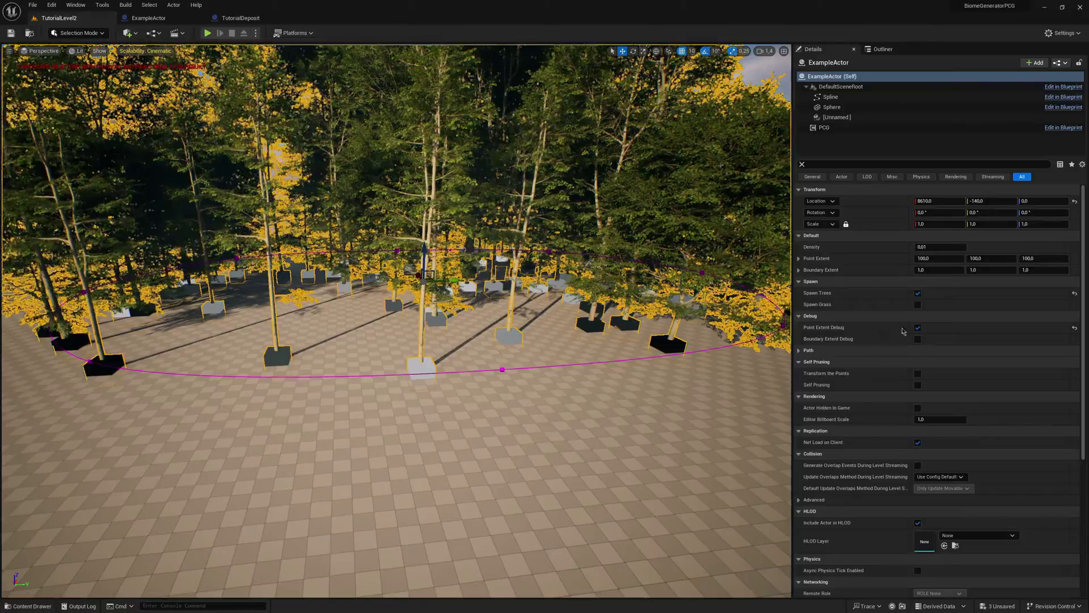
# - With Point Extent Debug turned off, set the tree Density to 0.002 and move the actor to Y 2540
pyautogui.click(918, 327)
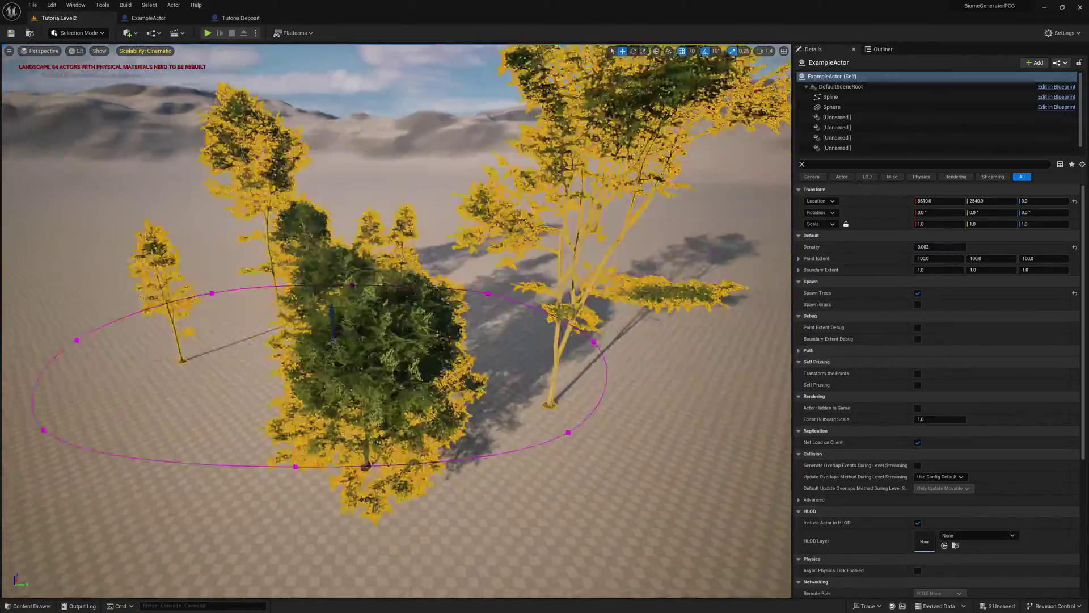
pyautogui.press('d')
pyautogui.moveTo(580, 338); pyautogui.dragTo(500, 354, button='right')
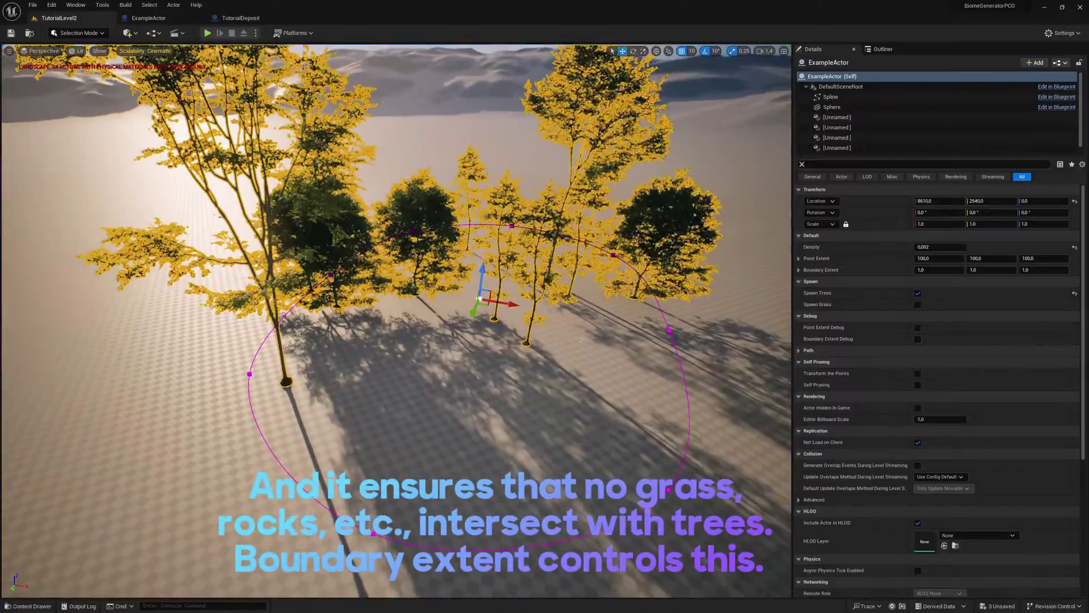
# - Enable Spawn Grass and inspect the grass around the trees with the actor deselected, reselecting the actor at the end
pyautogui.click(918, 305)
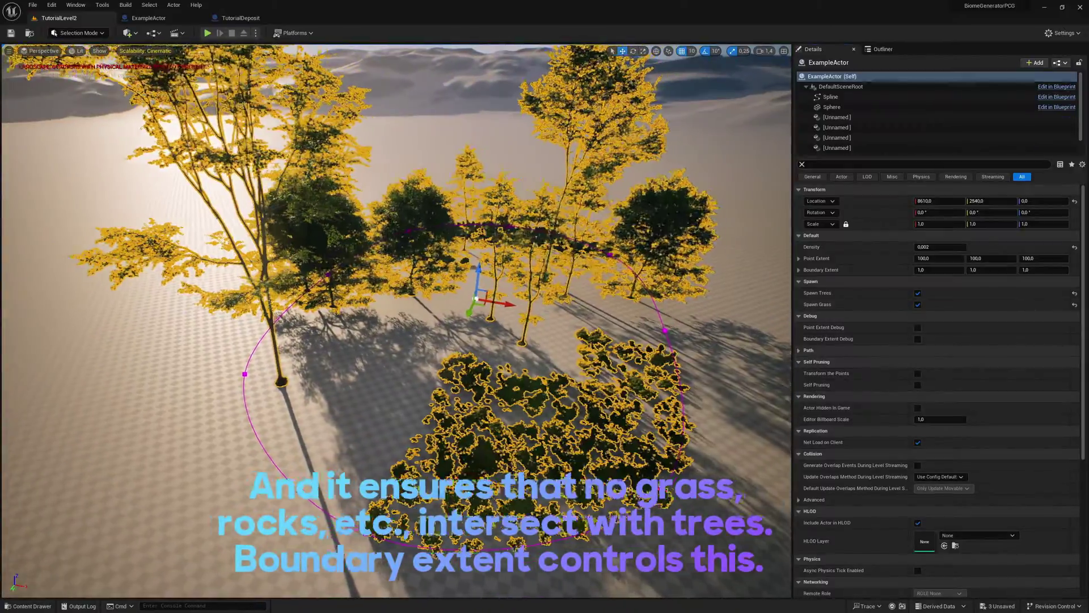
pyautogui.press('d')
pyautogui.moveTo(488, 318); pyautogui.dragTo(312, 319, button='right')
pyautogui.moveTo(667, 325); pyautogui.dragTo(678, 325, button='right')
pyautogui.press('s')
pyautogui.click(585, 143)
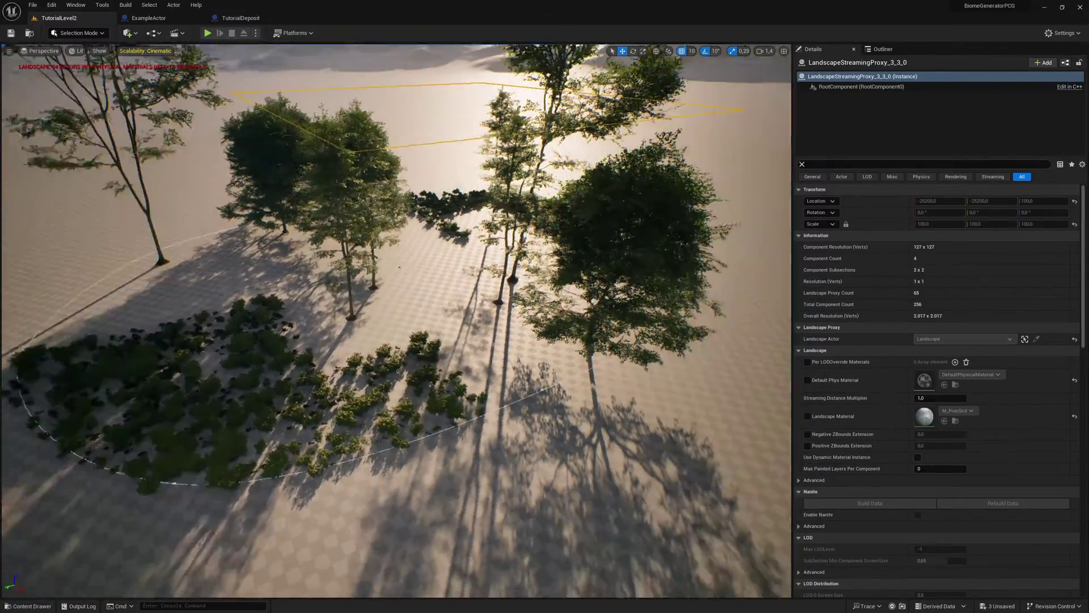
pyautogui.moveTo(492, 217); pyautogui.dragTo(478, 213, button='right')
pyautogui.press('a')
pyautogui.click(684, 227)
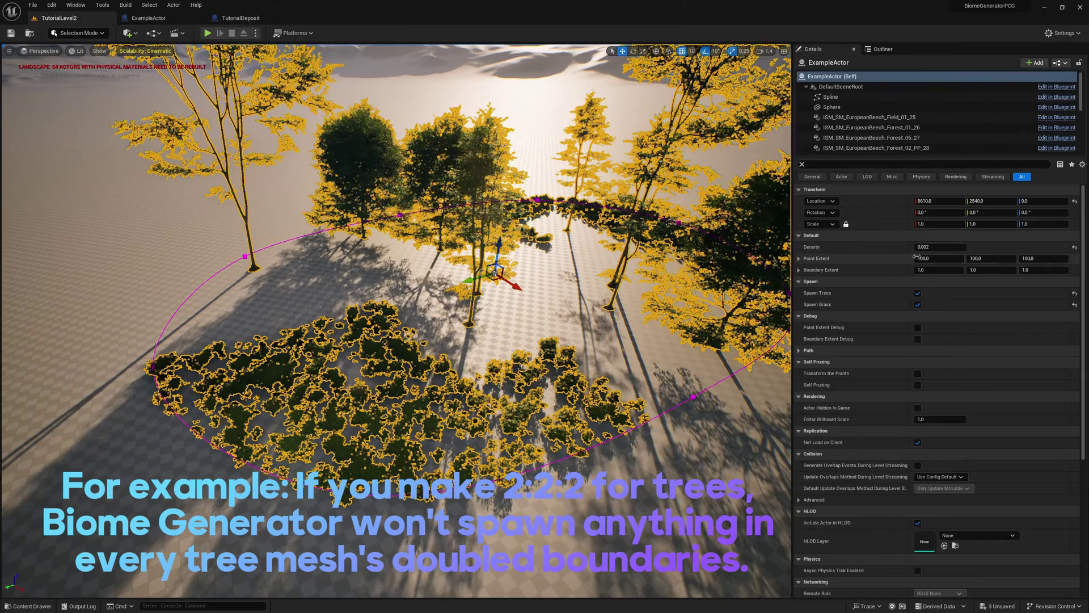
# - Show the Boundary Extent Debug boxes to examine how far the tree boundaries reach around the grass, and hide them again
pyautogui.click(918, 340)
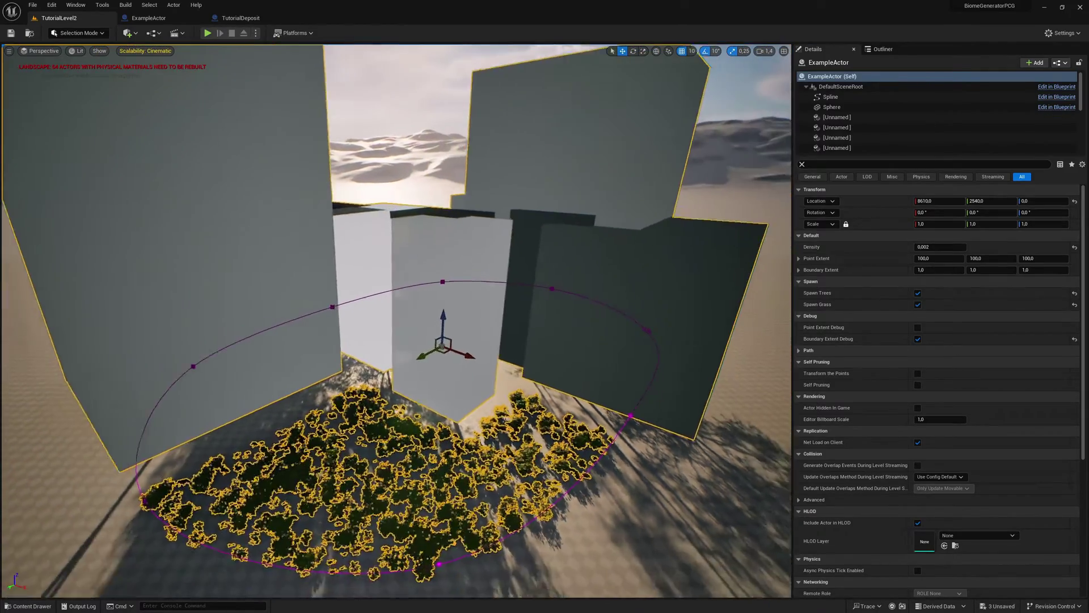
pyautogui.press('s')
pyautogui.press('a')
pyautogui.moveTo(675, 308); pyautogui.dragTo(653, 311, button='right')
pyautogui.press('d')
pyautogui.press('w')
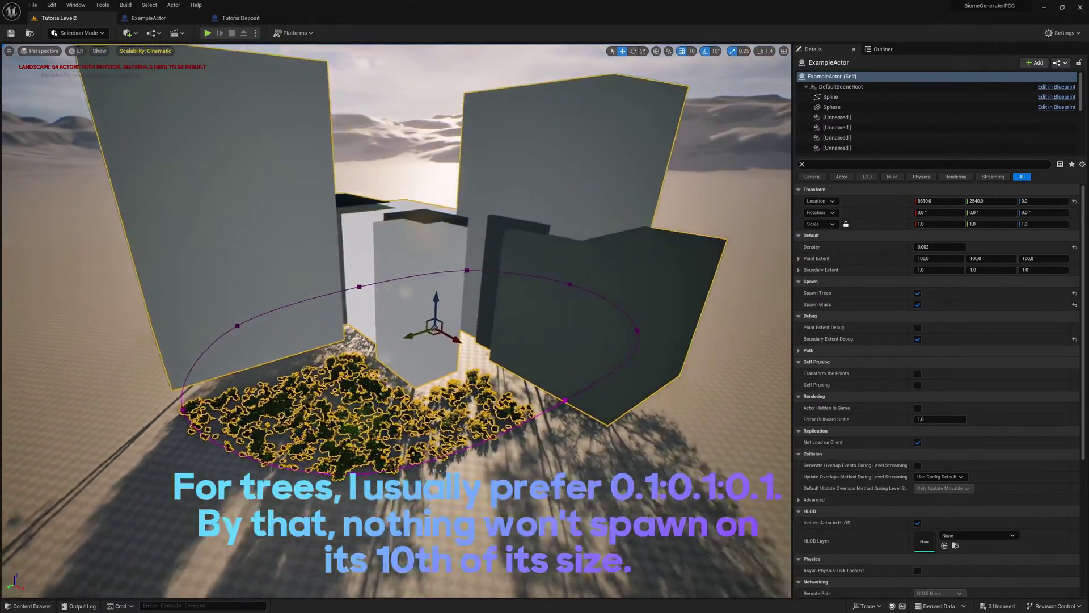
pyautogui.click(918, 338)
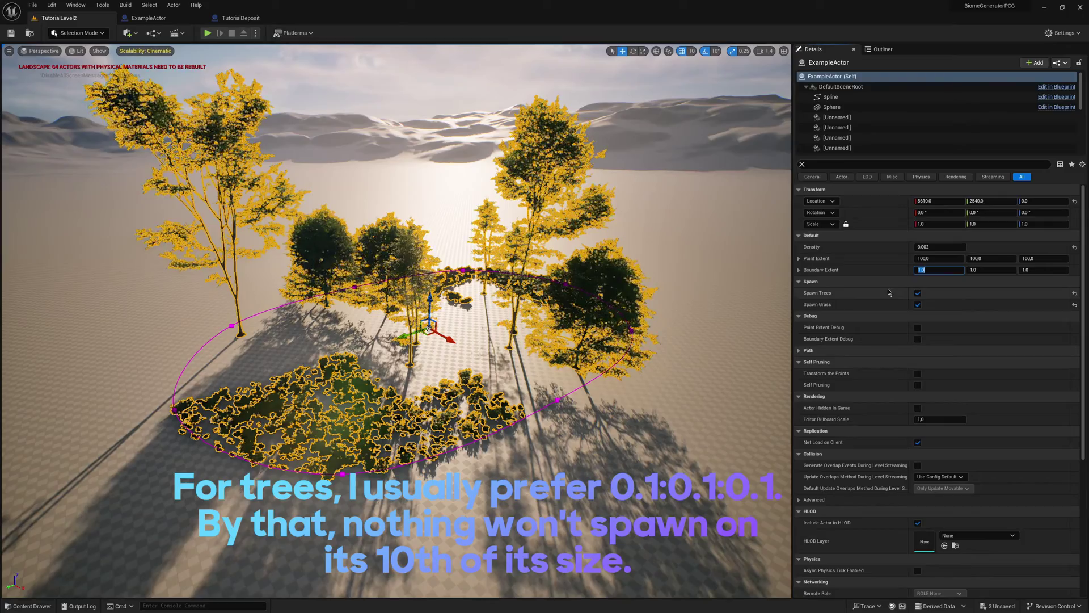
# - Try a Boundary Extent of 0.1 in X and Y and check the tree boundaries with the debug boxes
pyautogui.press('Tab')
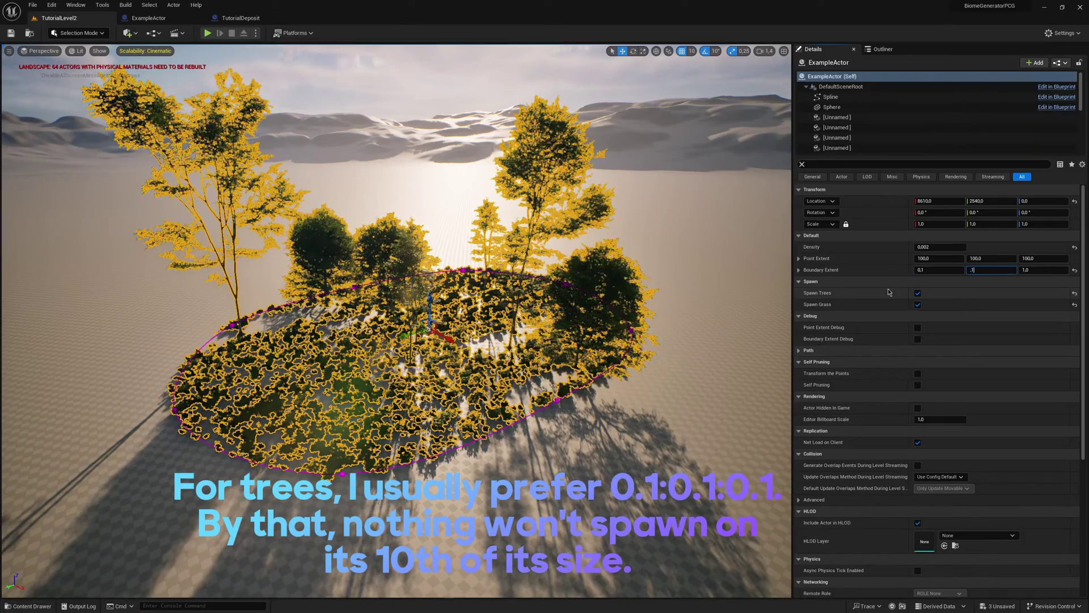
pyautogui.moveTo(712, 375); pyautogui.dragTo(636, 375, button='right')
pyautogui.click(918, 339)
# - Return the Boundary Extent X and Y to 1 and inspect the grass around the trees from above
pyautogui.click(984, 270)
pyautogui.write('1')
pyautogui.press('Return')
pyautogui.moveTo(711, 399); pyautogui.dragTo(760, 392, button='right')
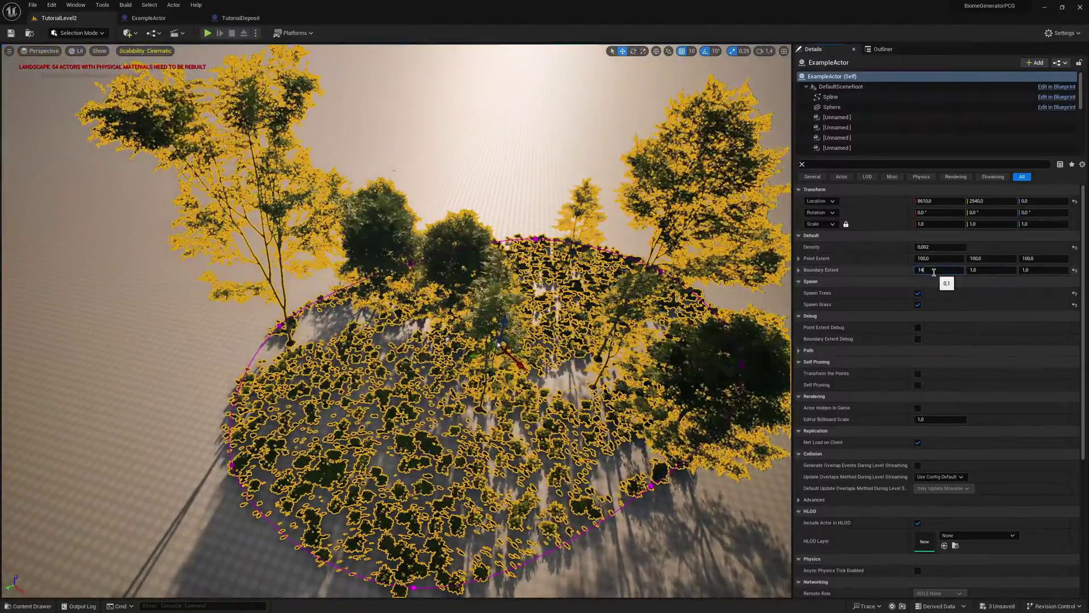
pyautogui.click(933, 270)
pyautogui.write('1')
pyautogui.press('Return')
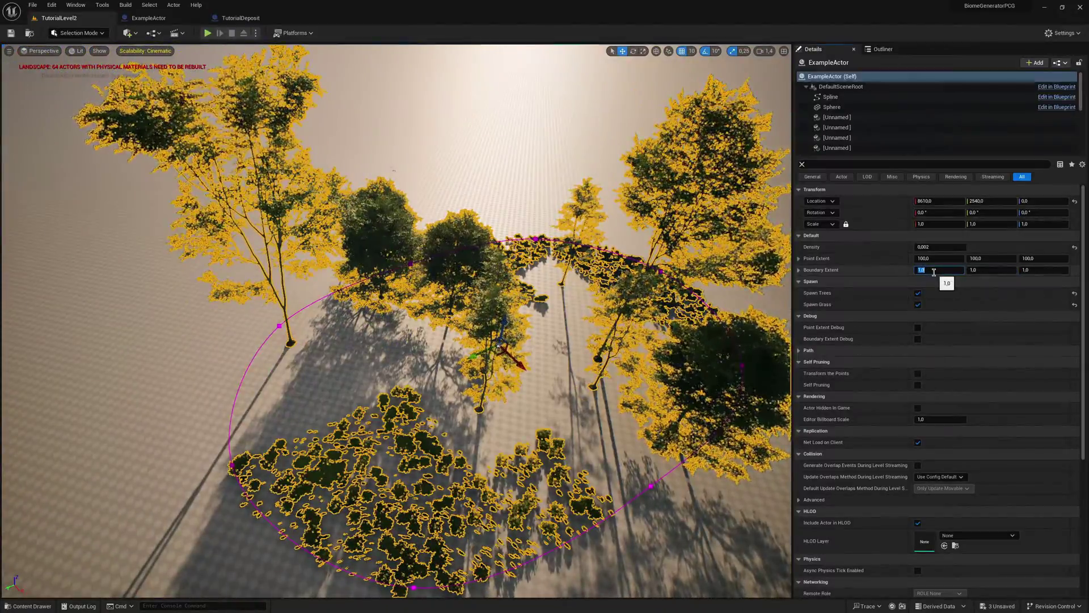
# - Set the Boundary Extent to 0.1 on all three axes, toggling Boundary Extent Debug to compare, and inspect the grass under the trees
pyautogui.click(918, 339)
pyautogui.click(937, 270)
pyautogui.write('0,1')
pyautogui.press('Tab')
pyautogui.write('0,1')
pyautogui.press('Tab')
pyautogui.write('0,1')
pyautogui.press('Return')
pyautogui.click(918, 339)
pyautogui.press('w')
pyautogui.moveTo(567, 329); pyautogui.dragTo(519, 309, button='right')
pyautogui.press('d')
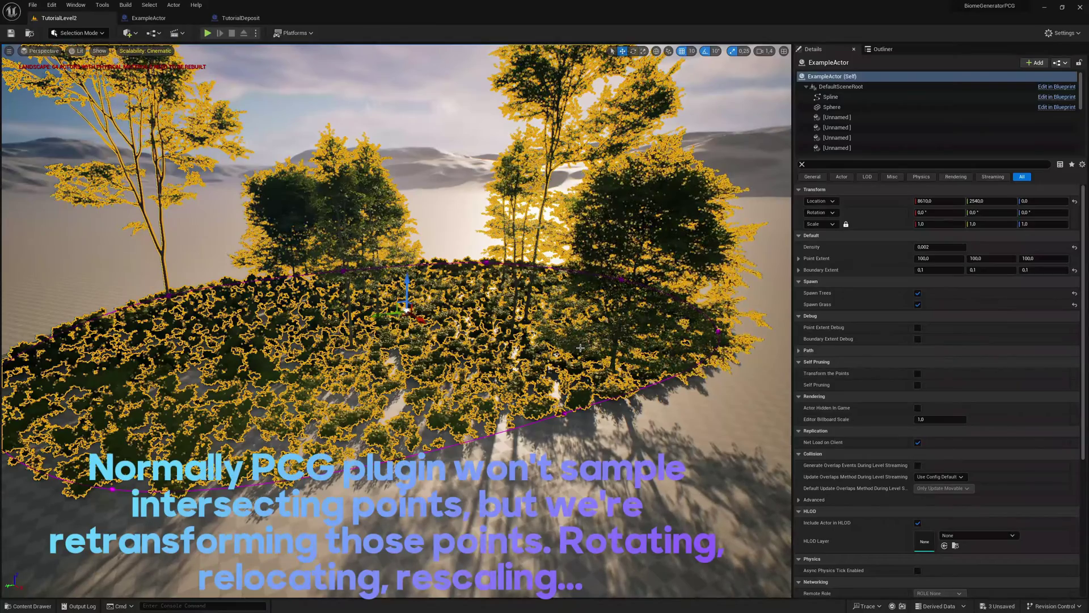
# - Turn off grass and tree spawning, and reset the Boundary Extent to 1 and the Density to 0.01, collapsing the finished setting groups
pyautogui.click(917, 304)
pyautogui.click(917, 293)
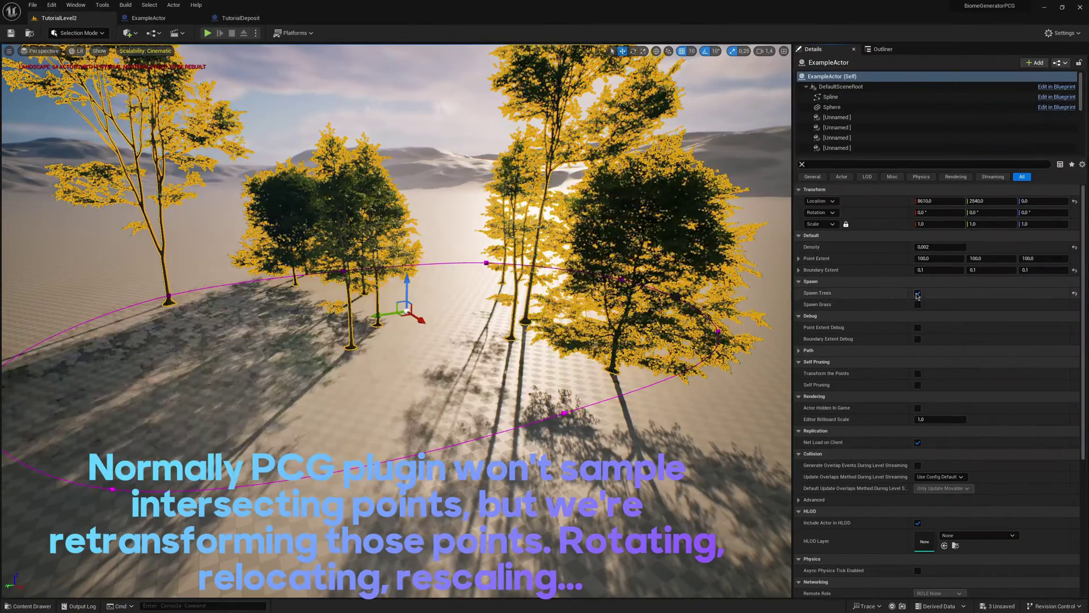
pyautogui.click(1075, 270)
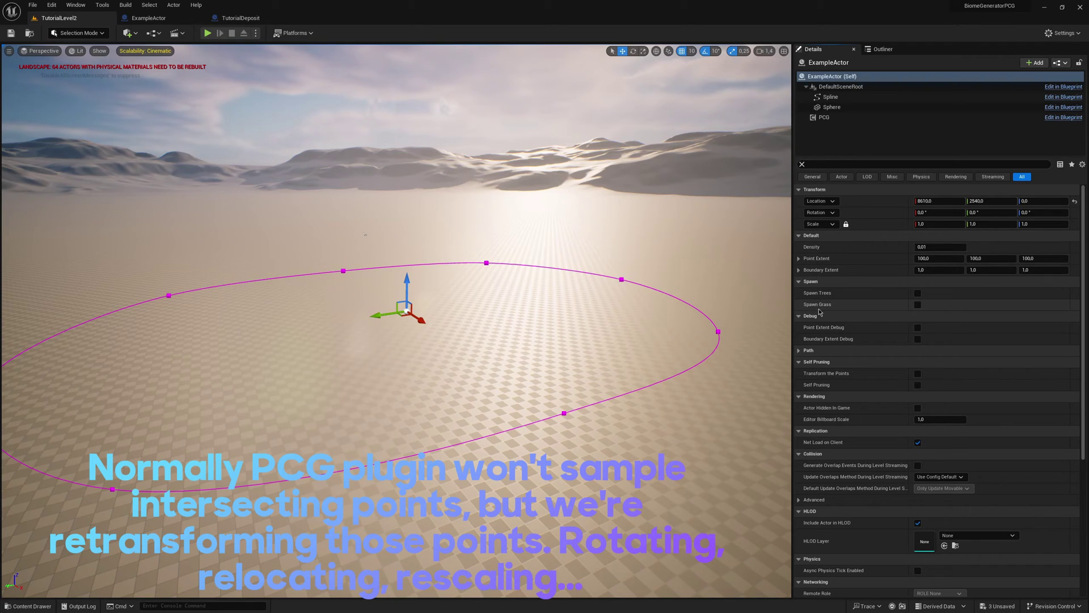
pyautogui.click(799, 281)
pyautogui.click(798, 294)
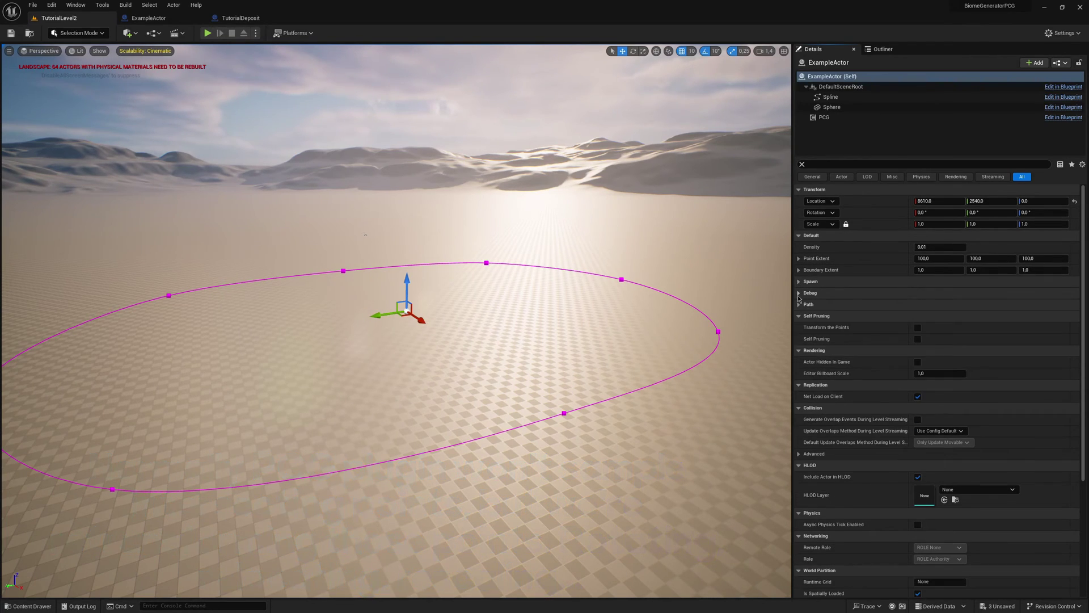
# - Enable Transform the Points for self pruning and inspect the retransformed debug points inside the spline
pyautogui.click(917, 327)
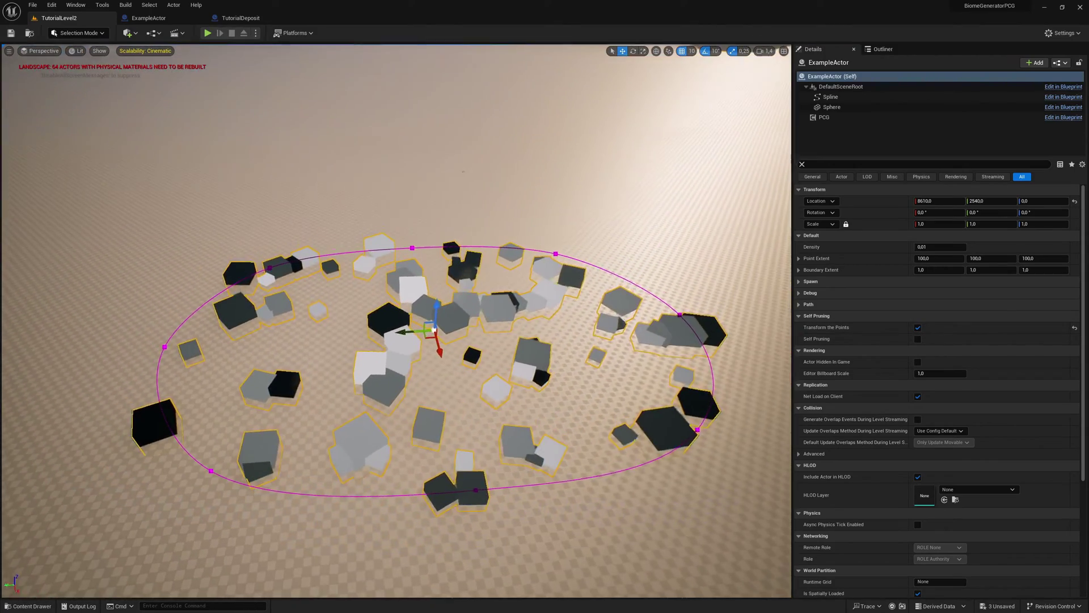
pyautogui.moveTo(684, 256); pyautogui.dragTo(684, 256, button='right')
pyautogui.press('w')
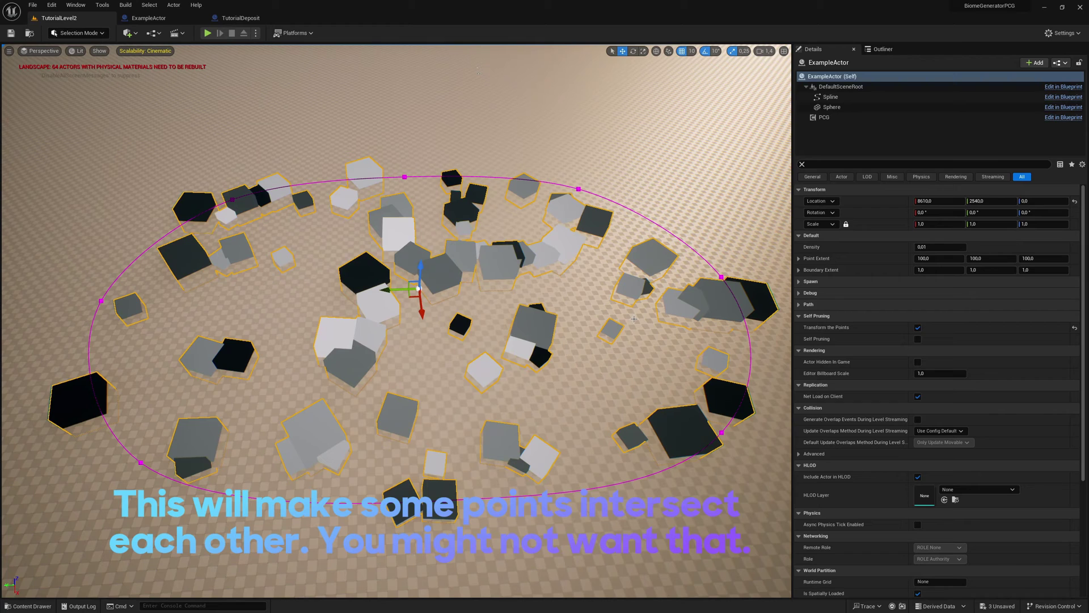
# - Raise the Density to 0.082, enable Self Pruning, and inspect the pruned debug points inside the spline
pyautogui.moveTo(933, 247); pyautogui.dragTo(937, 248)
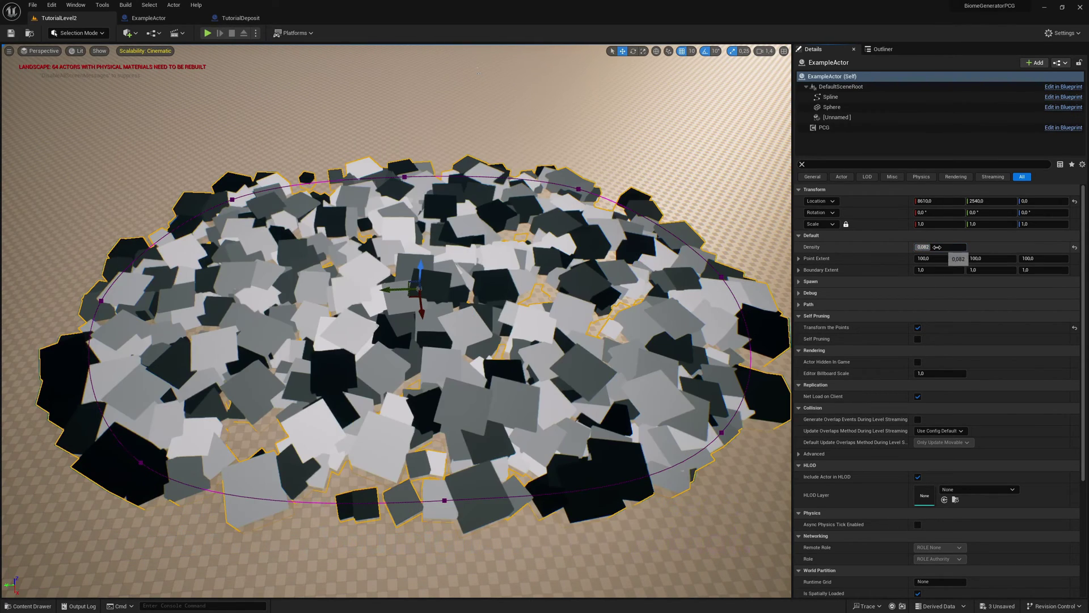
pyautogui.click(917, 339)
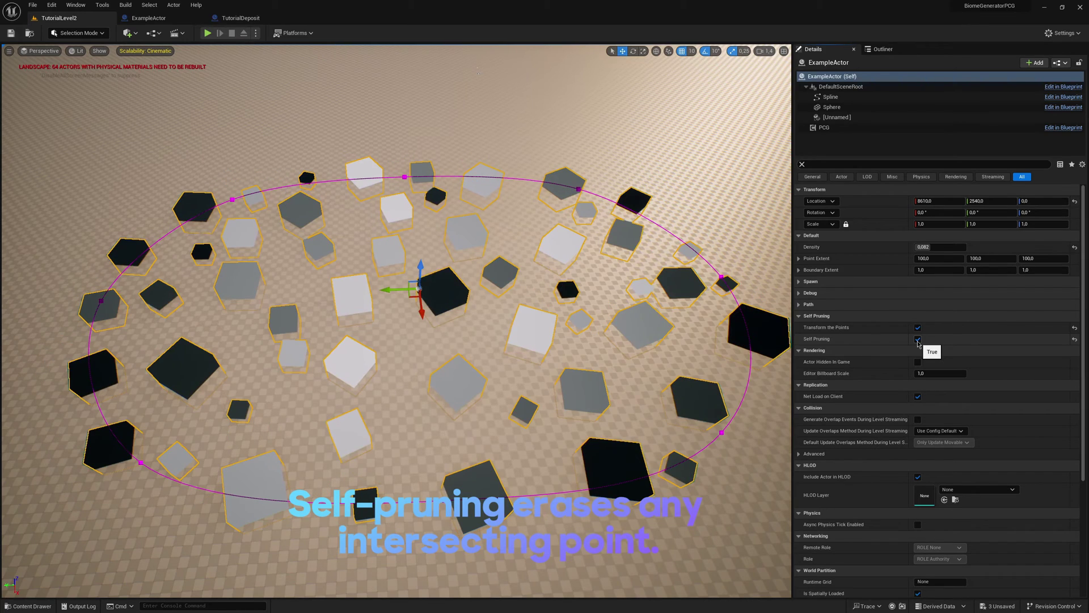
pyautogui.moveTo(539, 317)
pyautogui.mouseDown(button='right')
pyautogui.moveTo(538, 287)
pyautogui.moveTo(537, 332)
pyautogui.moveTo(543, 295)
pyautogui.moveTo(538, 302)
pyautogui.mouseUp(button='right')
pyautogui.press('s')
pyautogui.press('w')
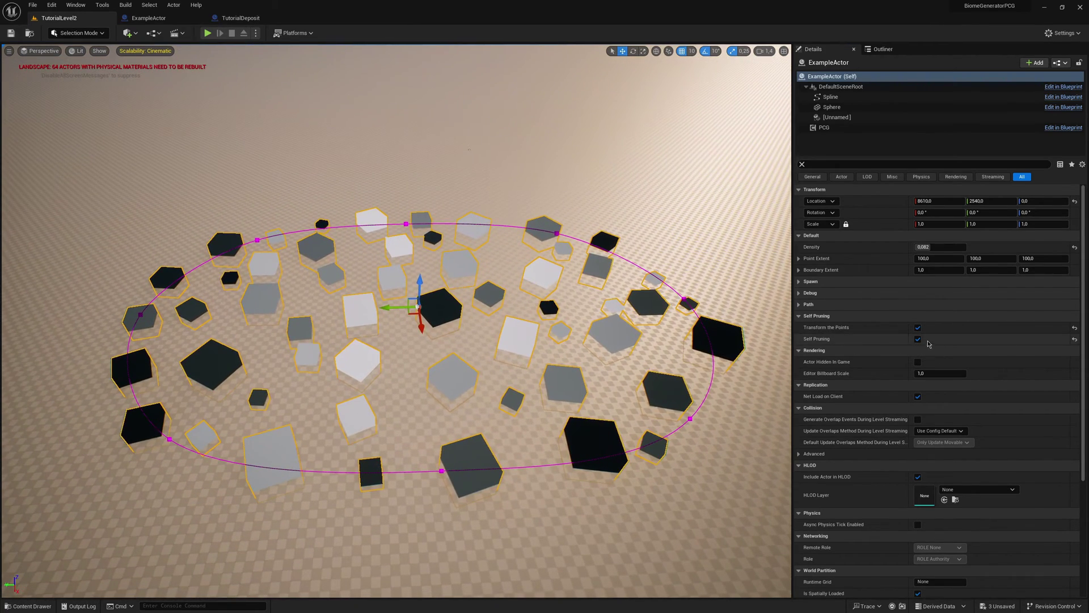
# - Lower the Density to 0.022, toggling Self Pruning repeatedly to compare the debug points with and without it
pyautogui.click(920, 340)
pyautogui.moveTo(939, 247); pyautogui.dragTo(911, 247)
pyautogui.click(918, 339)
pyautogui.click(918, 339)
pyautogui.click(918, 339)
pyautogui.click(918, 339)
pyautogui.moveTo(936, 247)
pyautogui.mouseDown()
pyautogui.moveTo(965, 246)
pyautogui.moveTo(920, 248)
pyautogui.mouseUp()
pyautogui.click(919, 340)
pyautogui.click(918, 340)
pyautogui.click(919, 341)
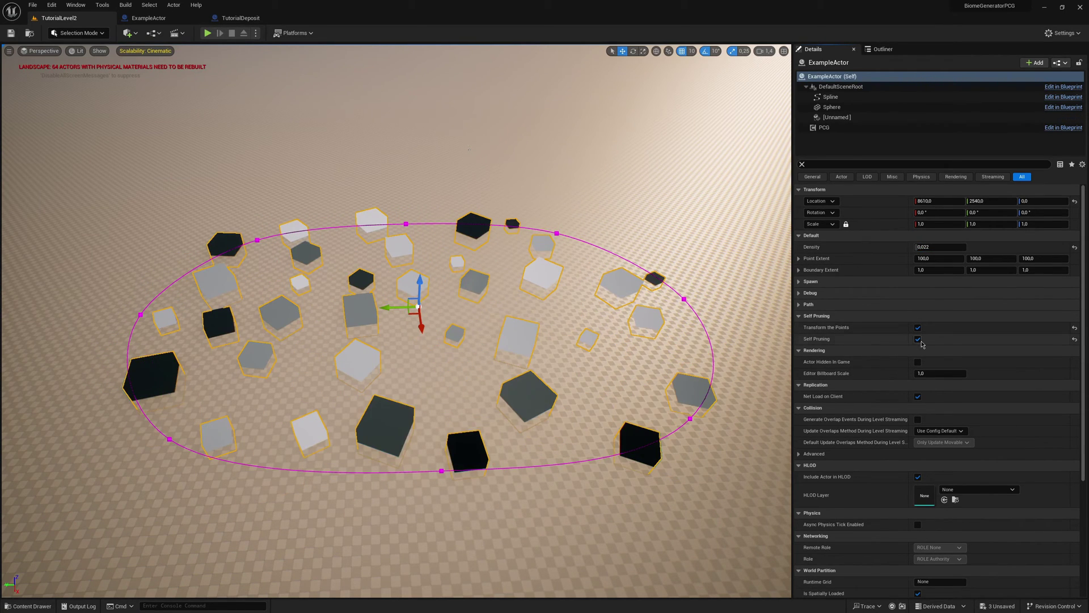
pyautogui.click(918, 339)
pyautogui.click(918, 339)
pyautogui.scroll(-1, 686, 331)
pyautogui.moveTo(686, 331); pyautogui.dragTo(687, 278, button='right')
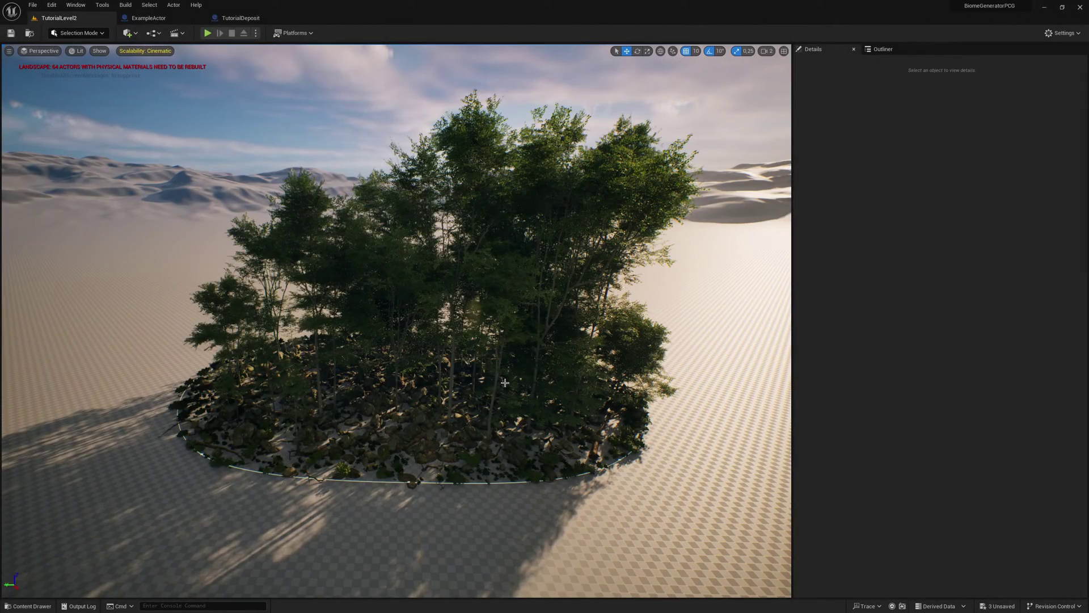
# - Select BGFieldActor and examine the Road settings of its Trees category, including the Roadside and OnRoad subcategories and the inner and outer widths
pyautogui.click(509, 383)
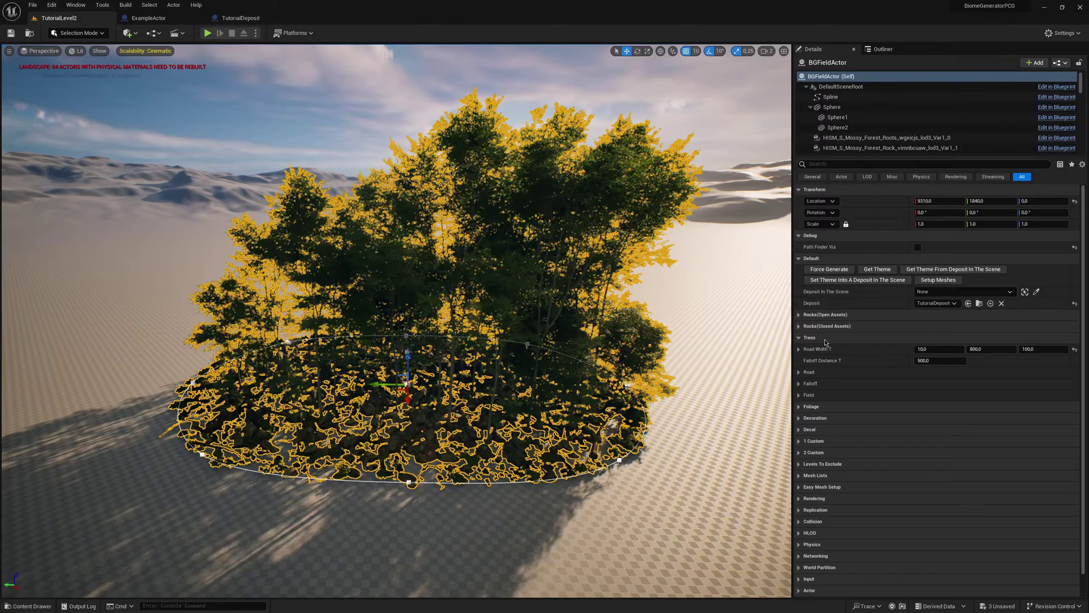
pyautogui.click(810, 373)
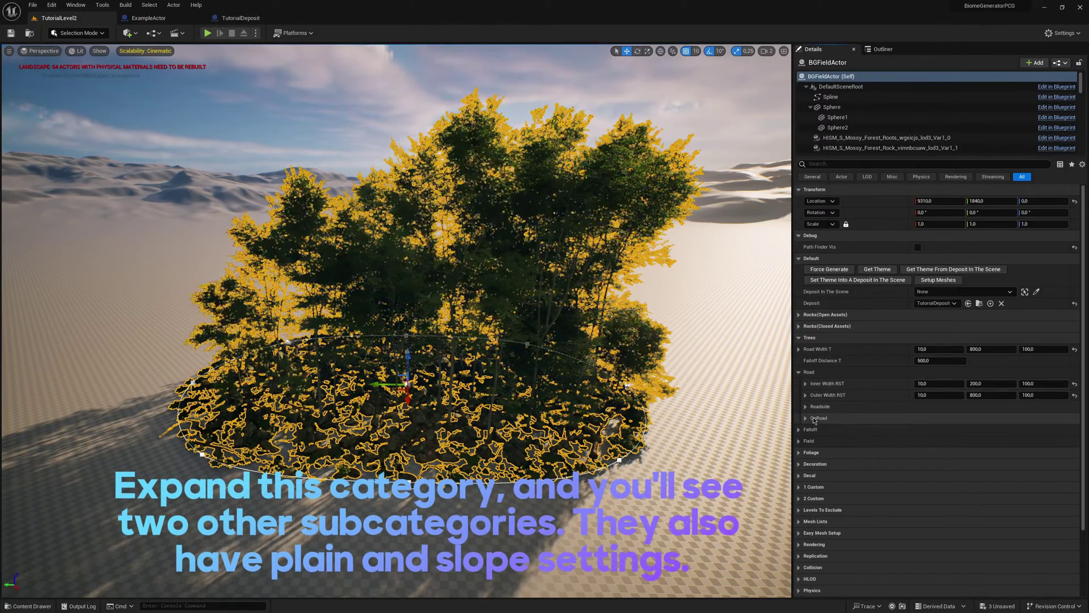
pyautogui.click(806, 418)
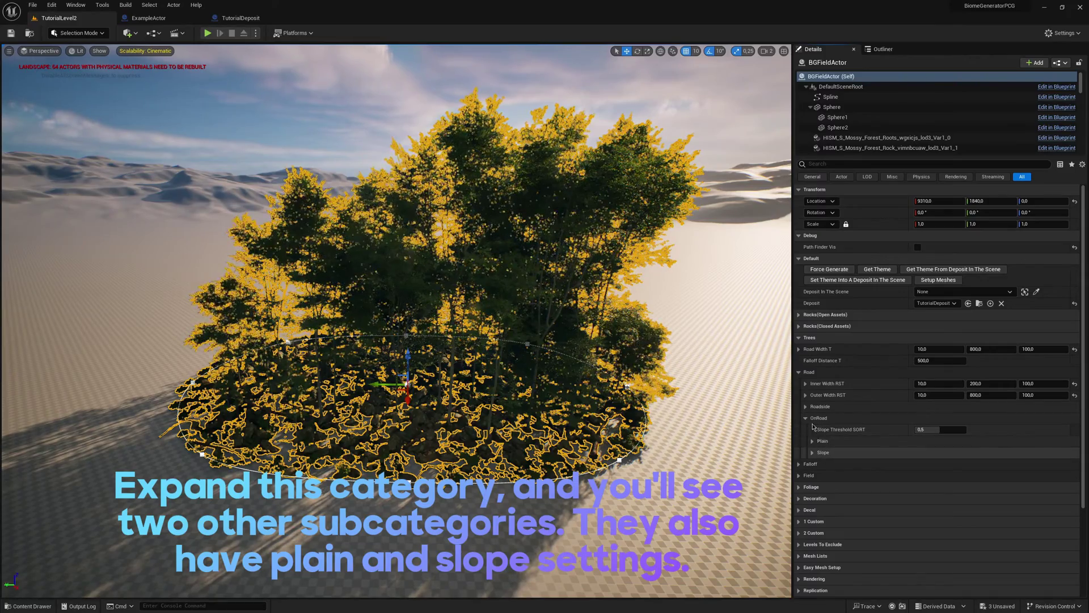
pyautogui.click(806, 407)
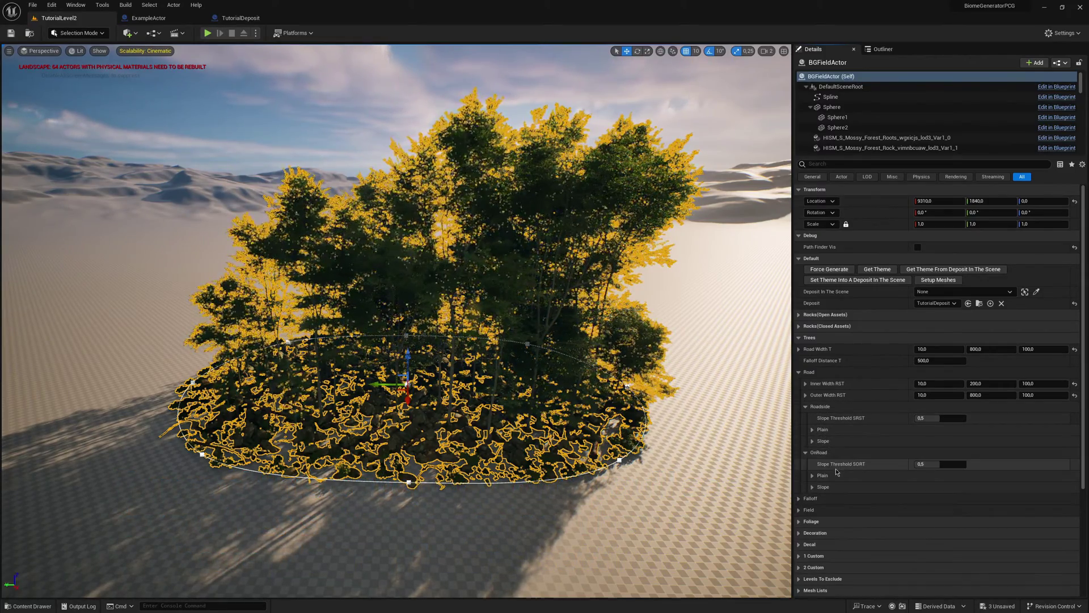
pyautogui.click(818, 452)
pyautogui.click(820, 406)
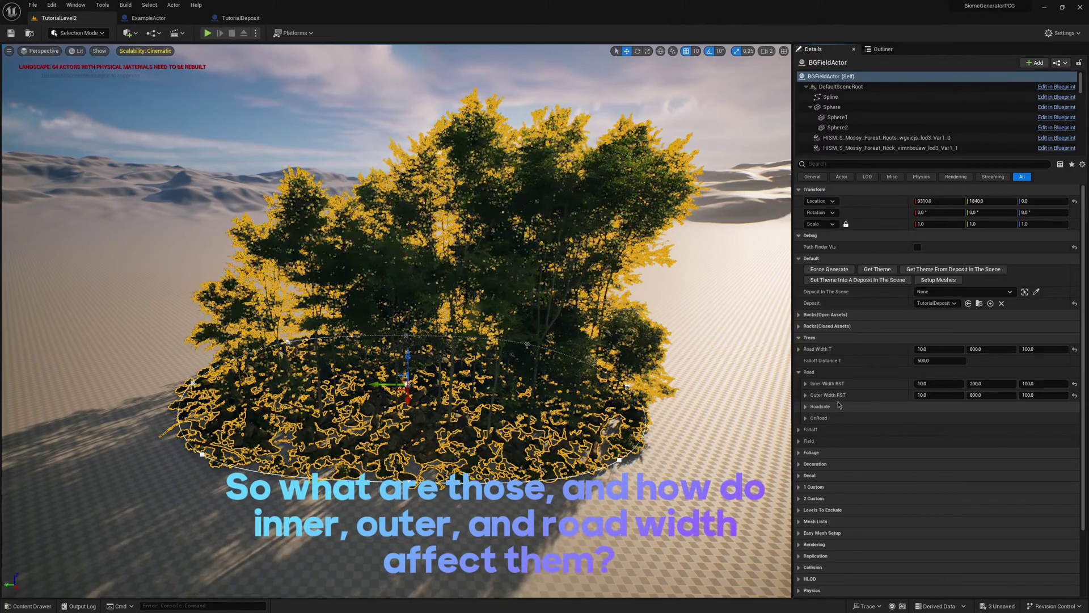
pyautogui.moveTo(831, 388)
pyautogui.moveTo(817, 353)
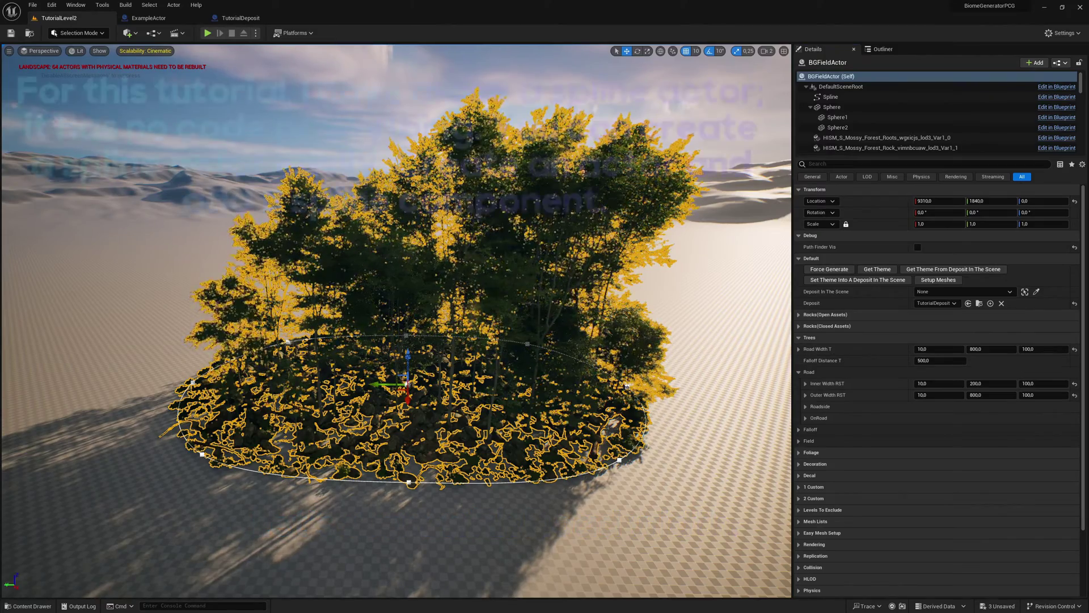
# - Place TutorialSplineActor from the Content folder into the level at the edge of the forest field
pyautogui.press('s')
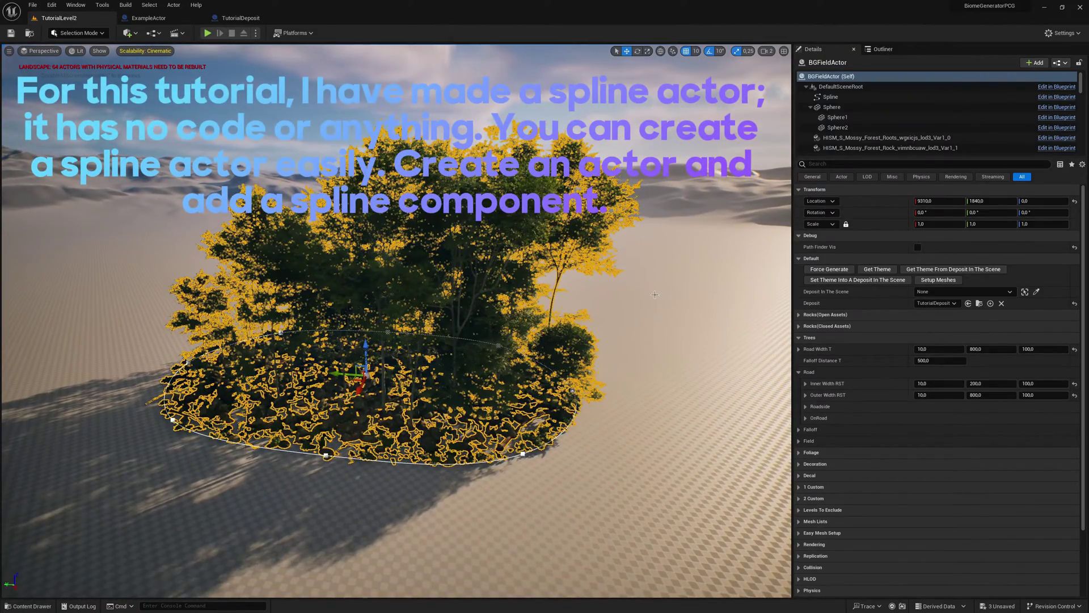
pyautogui.click(651, 313)
pyautogui.press('d')
pyautogui.moveTo(637, 335); pyautogui.dragTo(584, 336, button='right')
pyautogui.hotkey('ctrl', 'space')
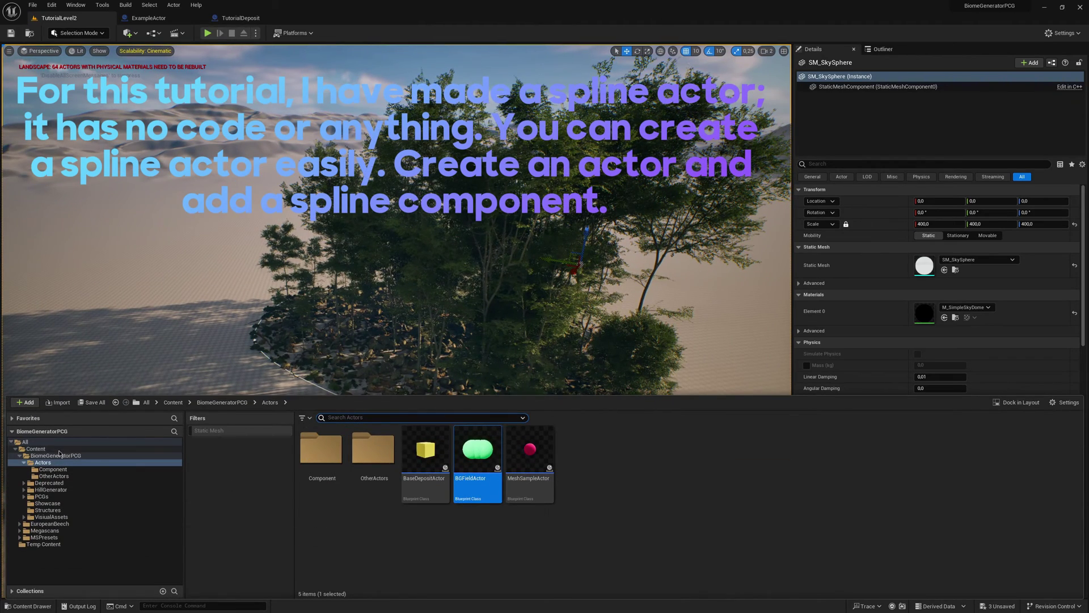
pyautogui.click(36, 449)
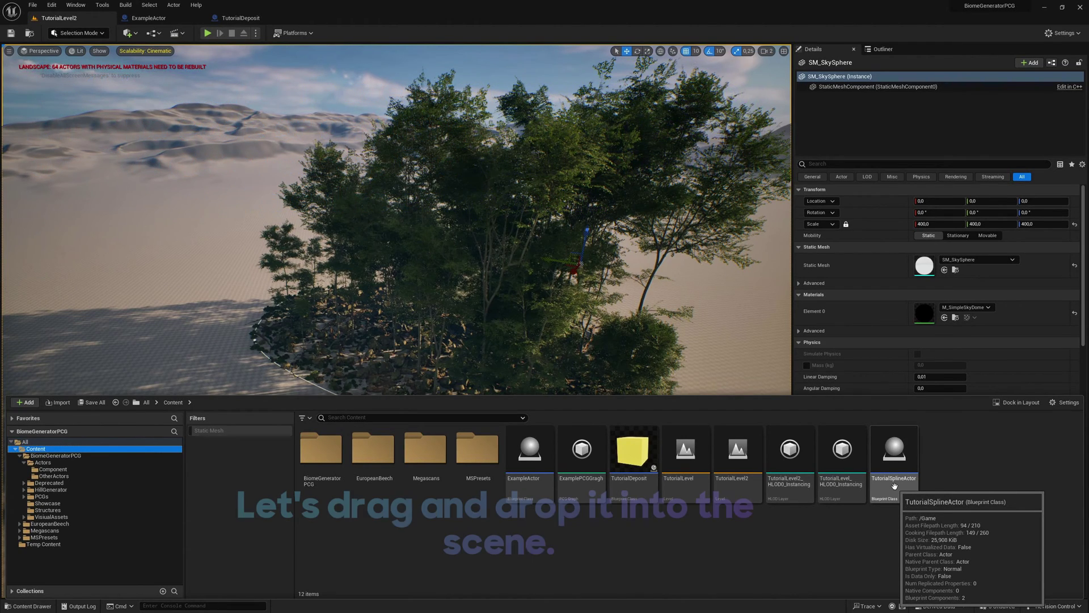
pyautogui.moveTo(895, 486); pyautogui.dragTo(316, 381)
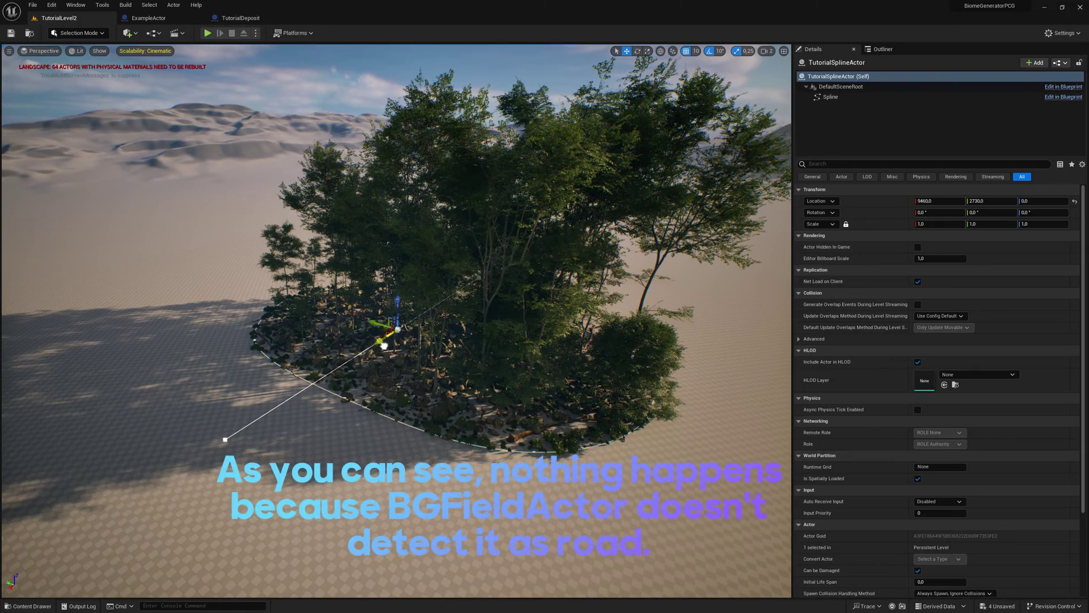
# - Move TutorialSplineActor through the forest field to location X 8120 and add the actor tag Path
pyautogui.press('a')
pyautogui.moveTo(379, 386); pyautogui.dragTo(516, 343, button='right')
pyautogui.press('a')
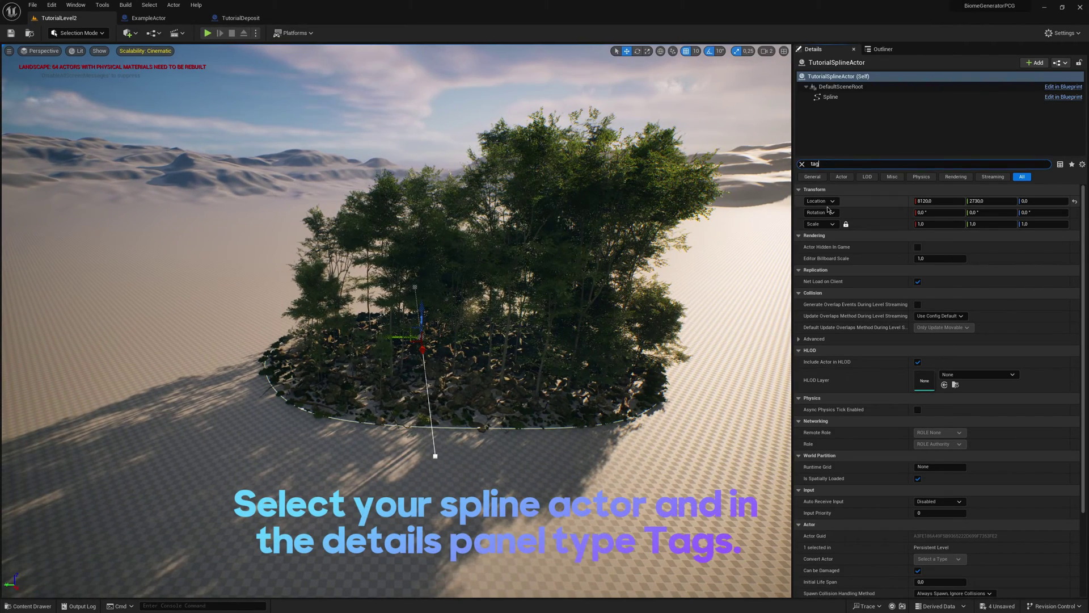
pyautogui.click(970, 213)
pyautogui.click(941, 225)
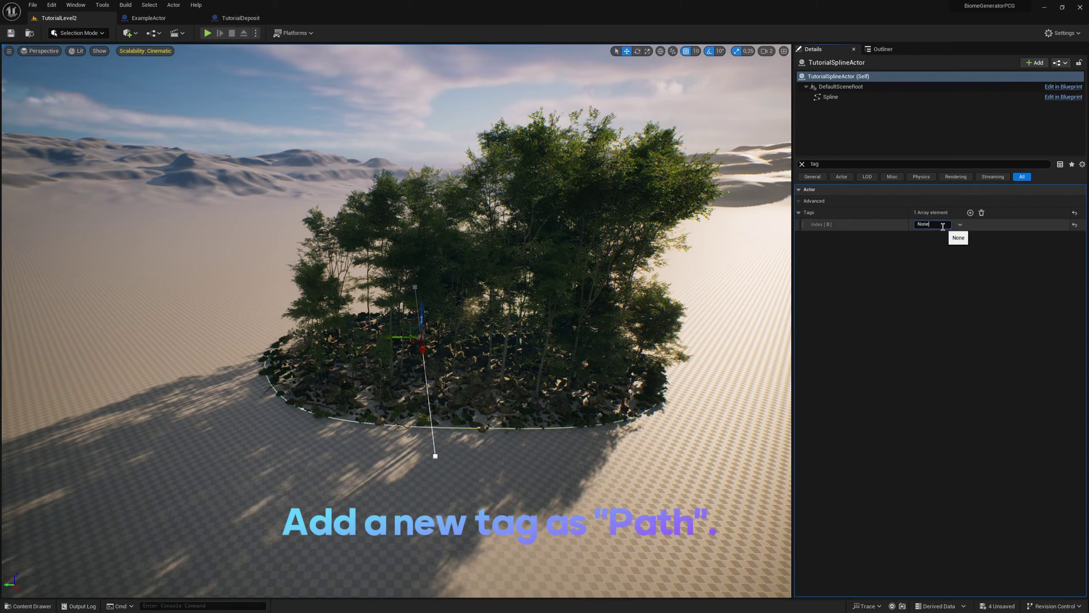
pyautogui.write('Path')
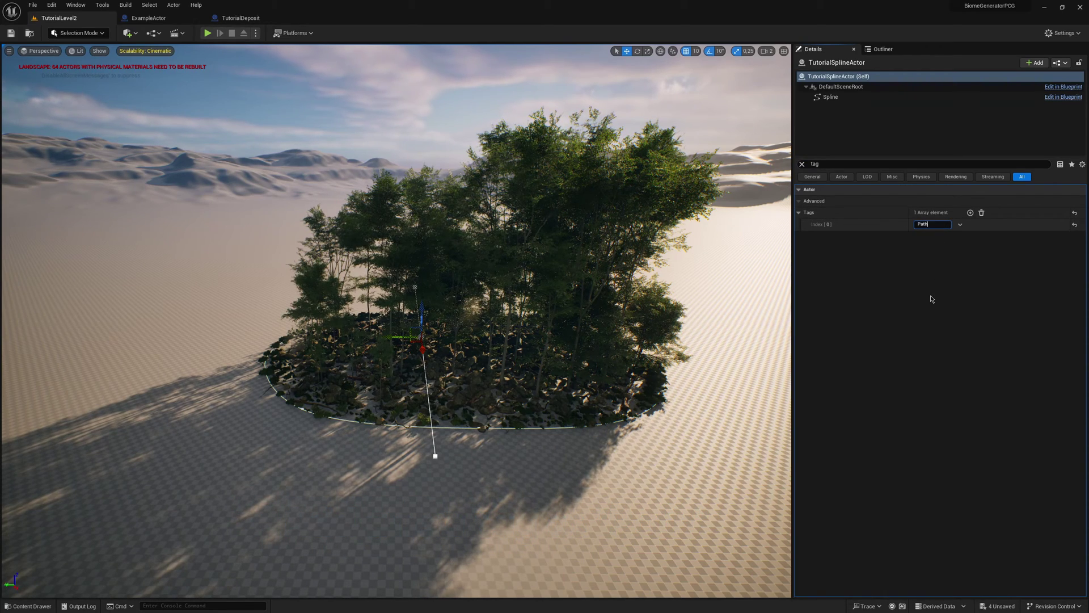
pyautogui.press('Return')
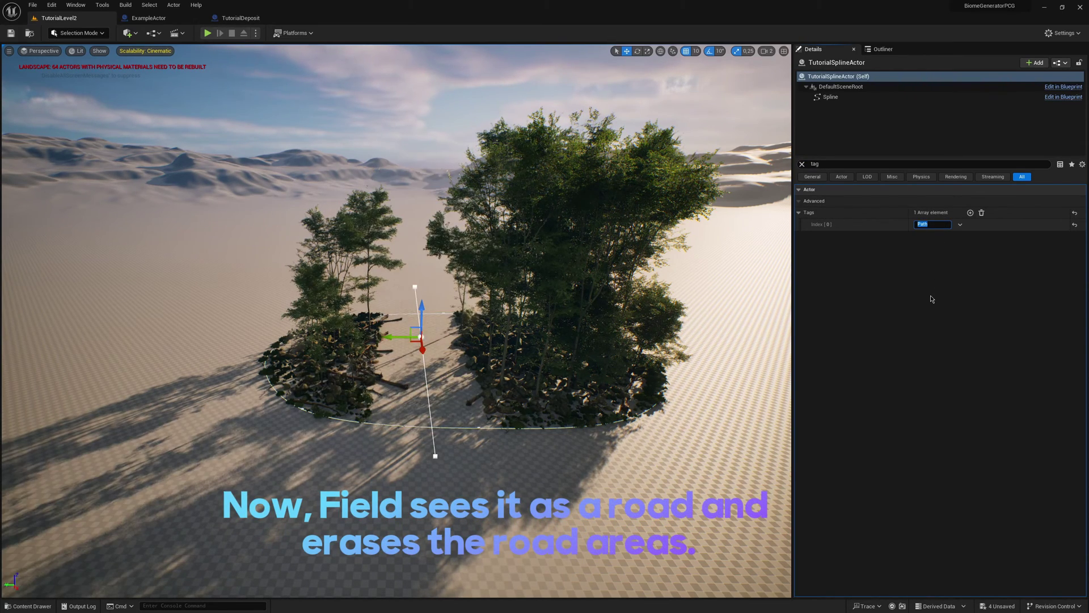
# - Examine the strip along the tagged spline in the forest field from several angles
pyautogui.click(398, 108)
pyautogui.press('w')
pyautogui.moveTo(397, 227); pyautogui.dragTo(360, 260, button='right')
pyautogui.press('d')
pyautogui.press('w')
pyautogui.press('a')
pyautogui.moveTo(499, 280); pyautogui.dragTo(502, 279, button='right')
pyautogui.press('s')
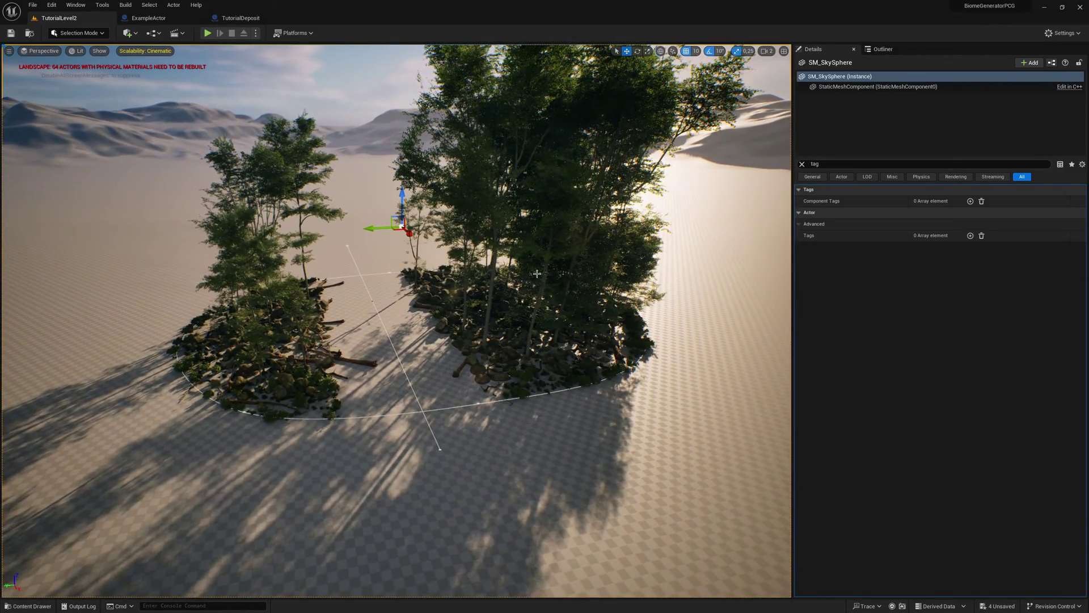
# - Clear the property filter, select BGFieldActor, and try Y values of 200, 800 and 400 for the Trees Road Width T
pyautogui.click(802, 164)
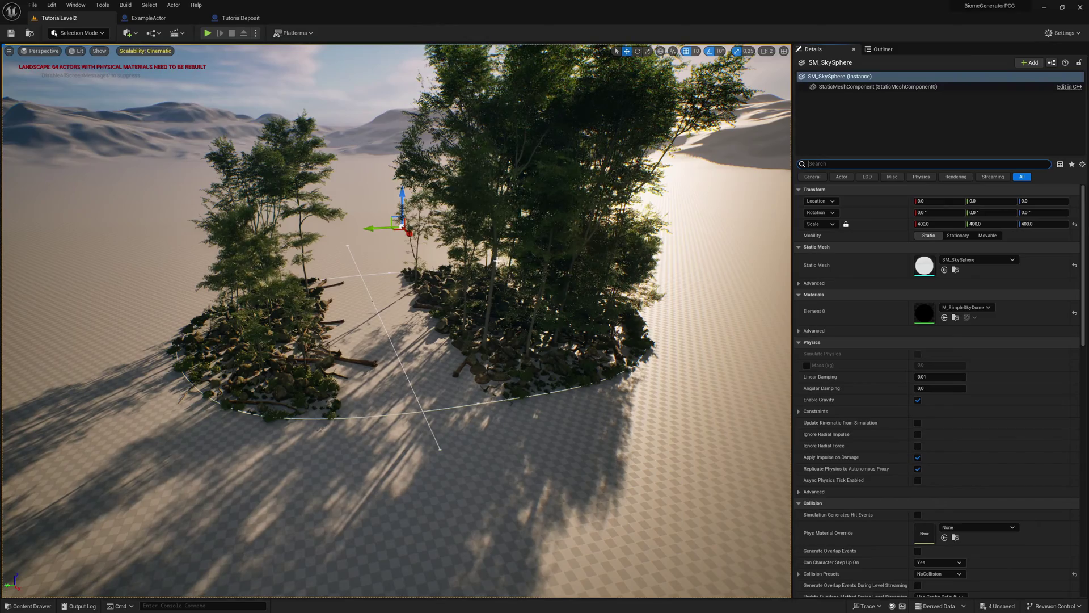
pyautogui.click(610, 326)
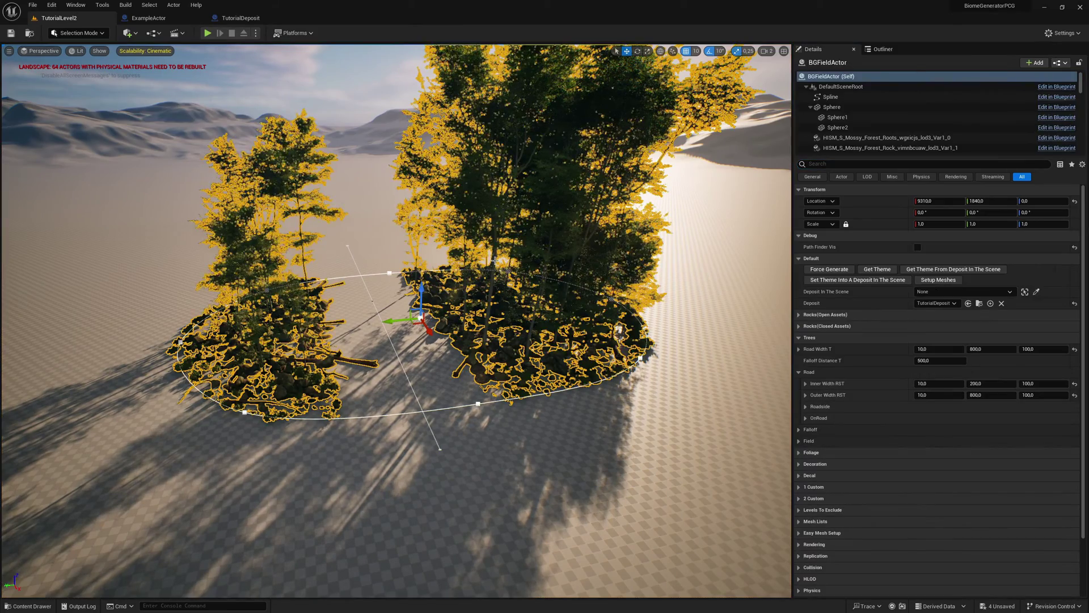
pyautogui.click(984, 351)
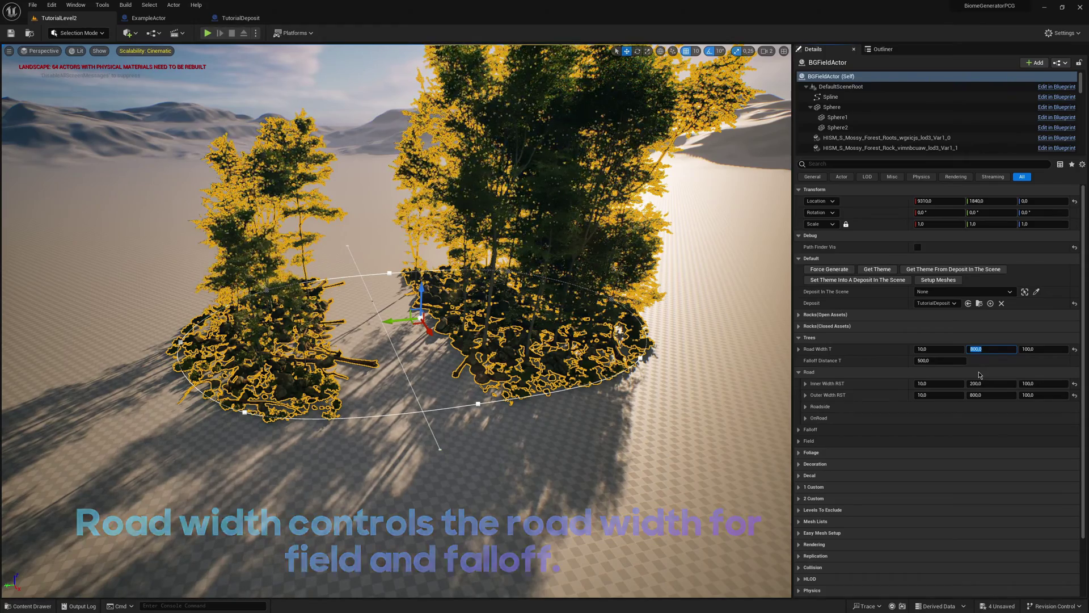
pyautogui.write('200')
pyautogui.press('Return')
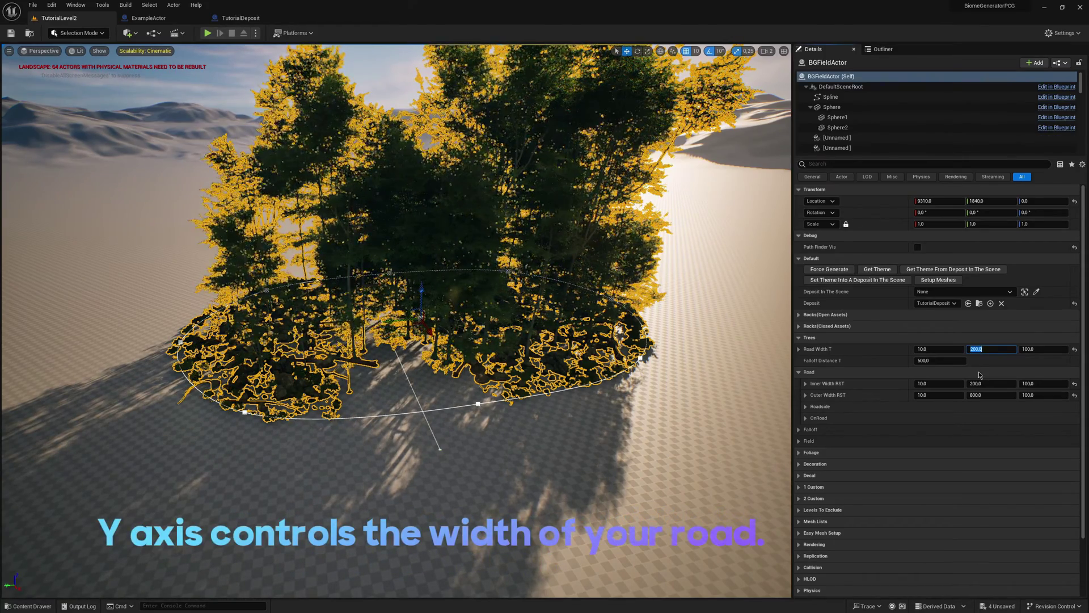
pyautogui.write('800')
pyautogui.press('Return')
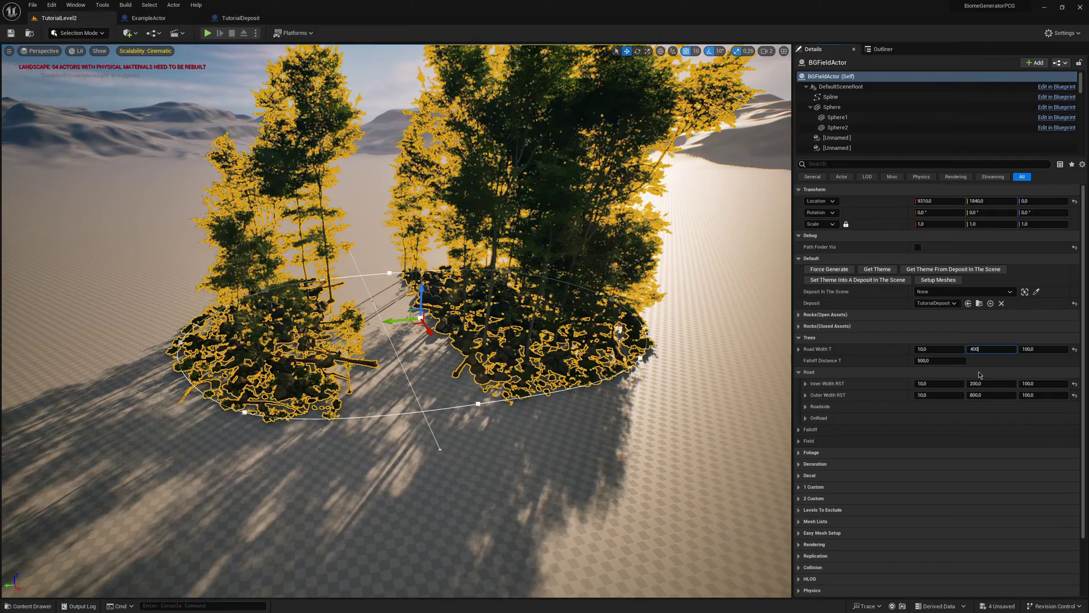
pyautogui.write('400')
pyautogui.press('Return')
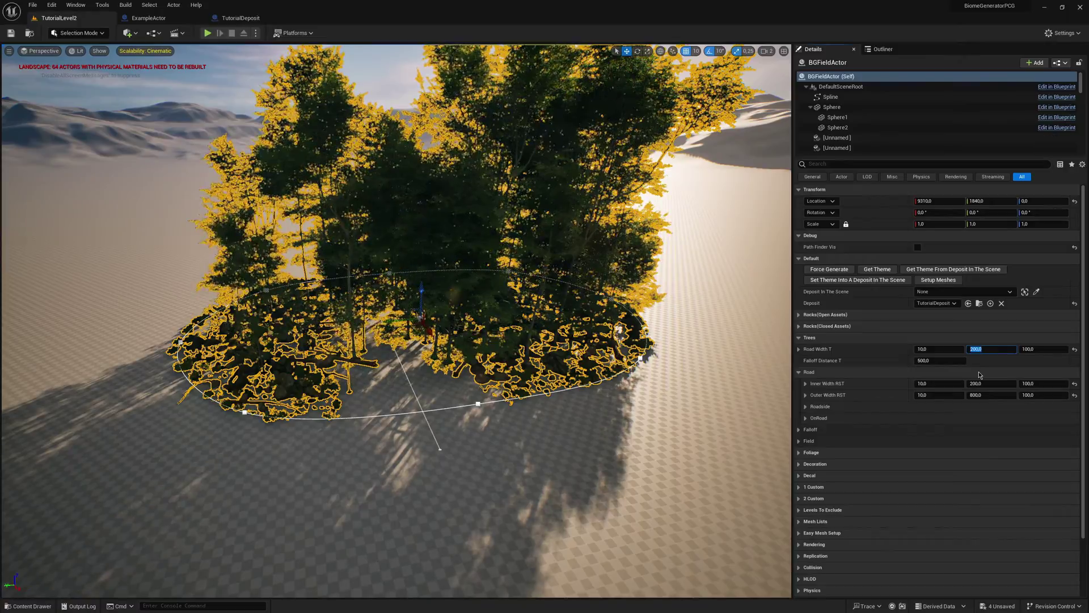
# - Compare Trees Road Width T Y values of 500 and 200 from ground level, and set Y back to 800
pyautogui.press('w')
pyautogui.moveTo(675, 372); pyautogui.dragTo(663, 345, button='right')
pyautogui.moveTo(567, 341); pyautogui.dragTo(579, 340, button='right')
pyautogui.click(985, 349)
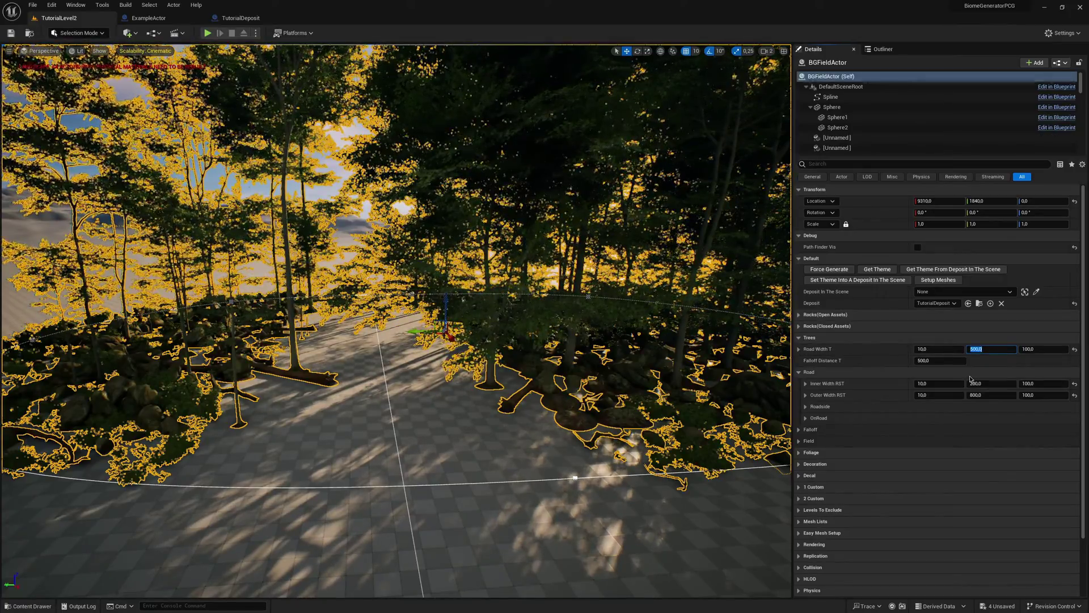
pyautogui.press('Return')
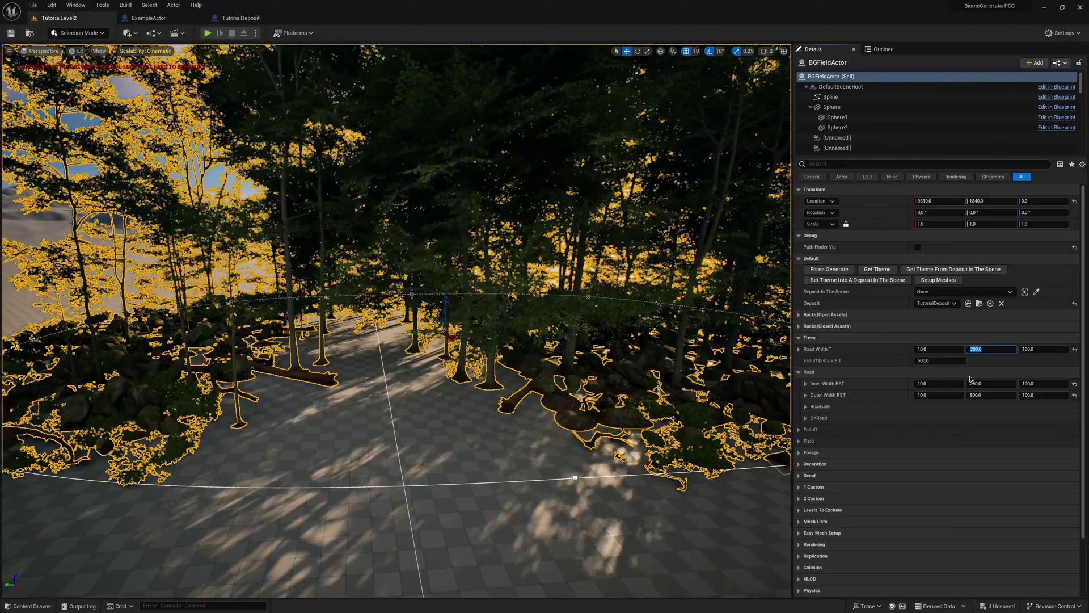
pyautogui.write('500')
pyautogui.press('Return')
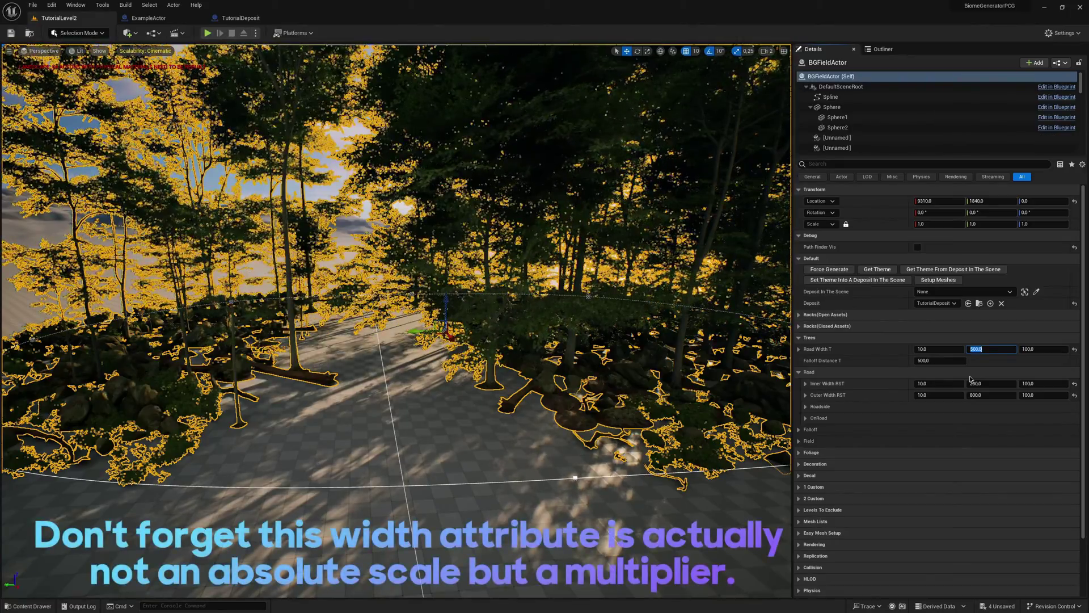
pyautogui.press('Return')
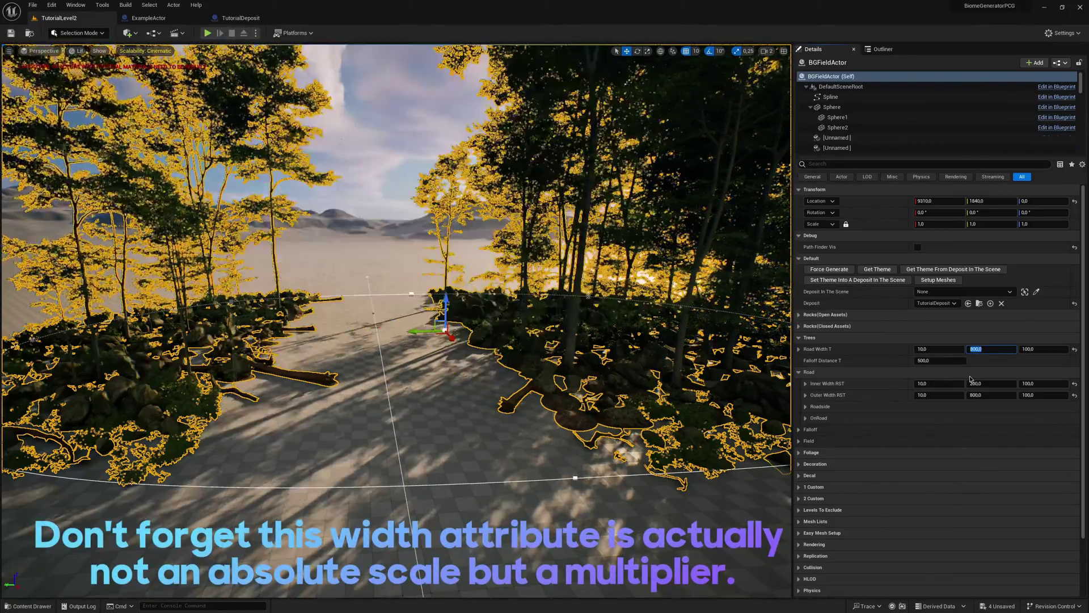
pyautogui.press('s')
pyautogui.moveTo(700, 402)
pyautogui.mouseDown(button='right')
pyautogui.moveTo(699, 414)
pyautogui.moveTo(699, 401)
pyautogui.mouseUp(button='right')
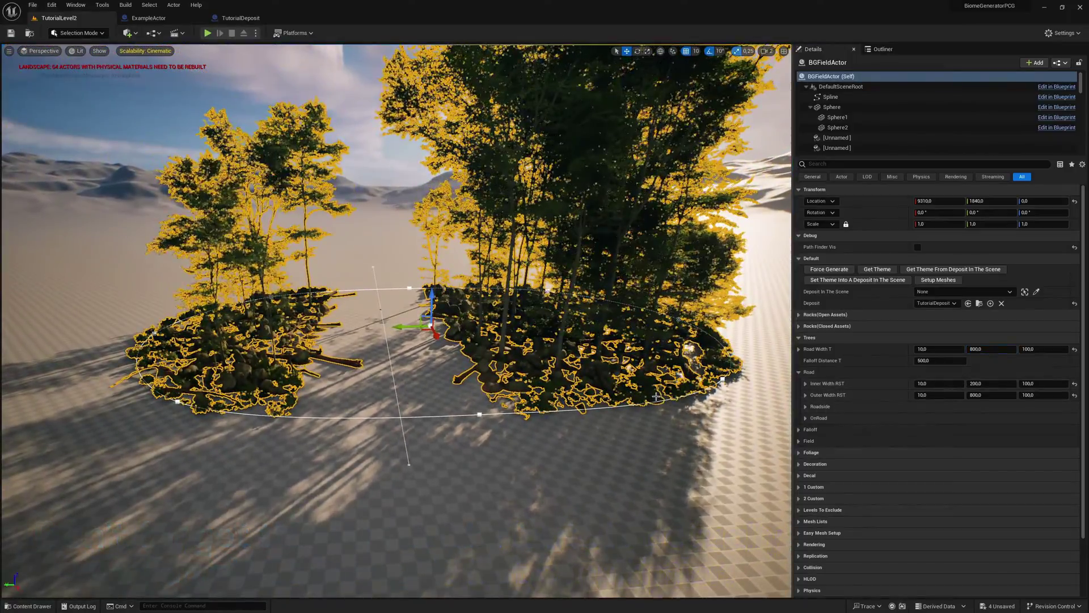
pyautogui.scroll(-4, 693, 401)
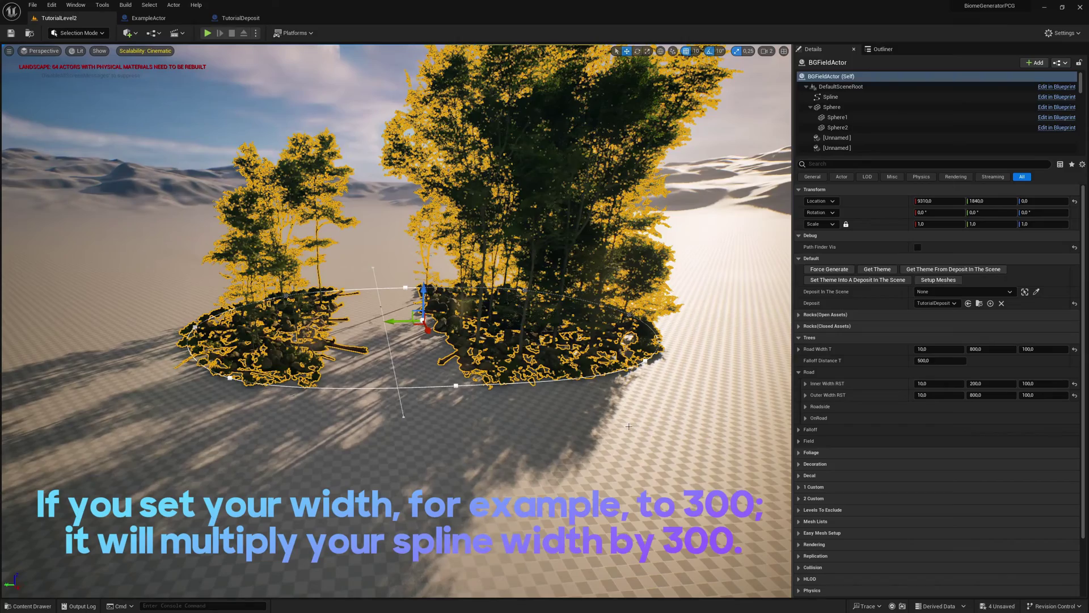
# - Switch the editor to Landscape Mode with the open ground beside the forest field in view
pyautogui.click(606, 428)
pyautogui.press('a')
pyautogui.moveTo(605, 428); pyautogui.dragTo(567, 429, button='right')
pyautogui.moveTo(499, 430); pyautogui.dragTo(572, 416, button='right')
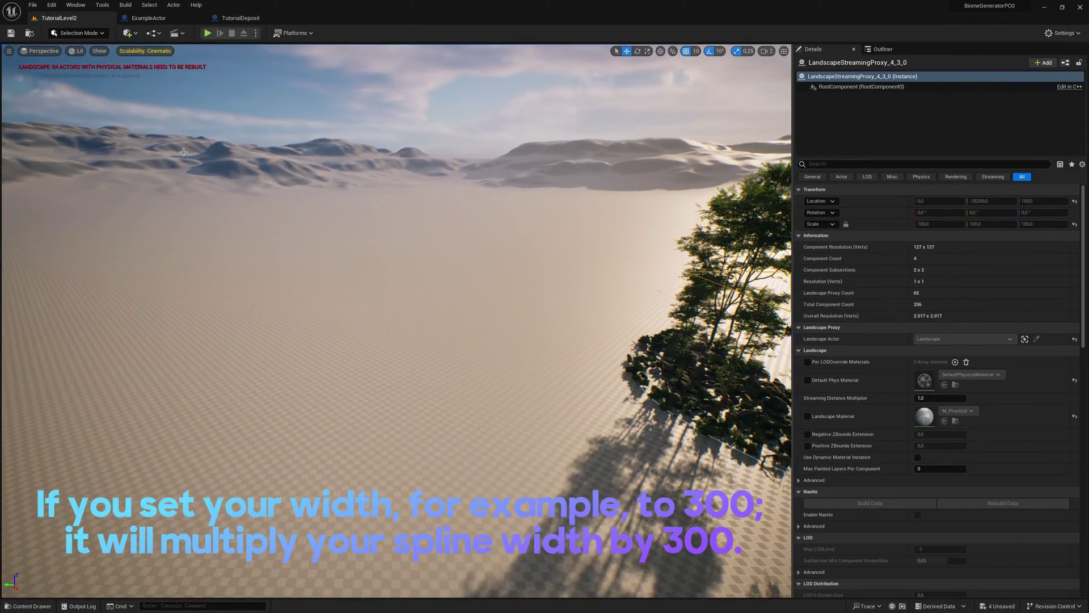
pyautogui.click(87, 33)
pyautogui.click(79, 54)
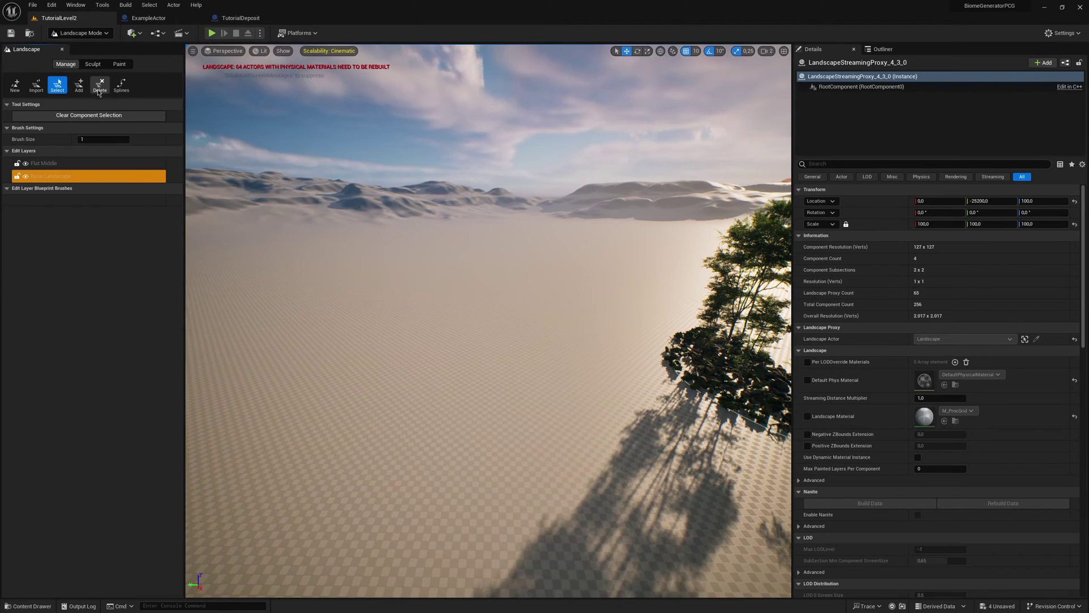
# - Create a new landscape edit layer above Flat Middle and reserve it for splines
pyautogui.click(82, 176)
pyautogui.click(92, 64)
pyautogui.rightClick(35, 252)
pyautogui.click(50, 261)
pyautogui.rightClick(52, 244)
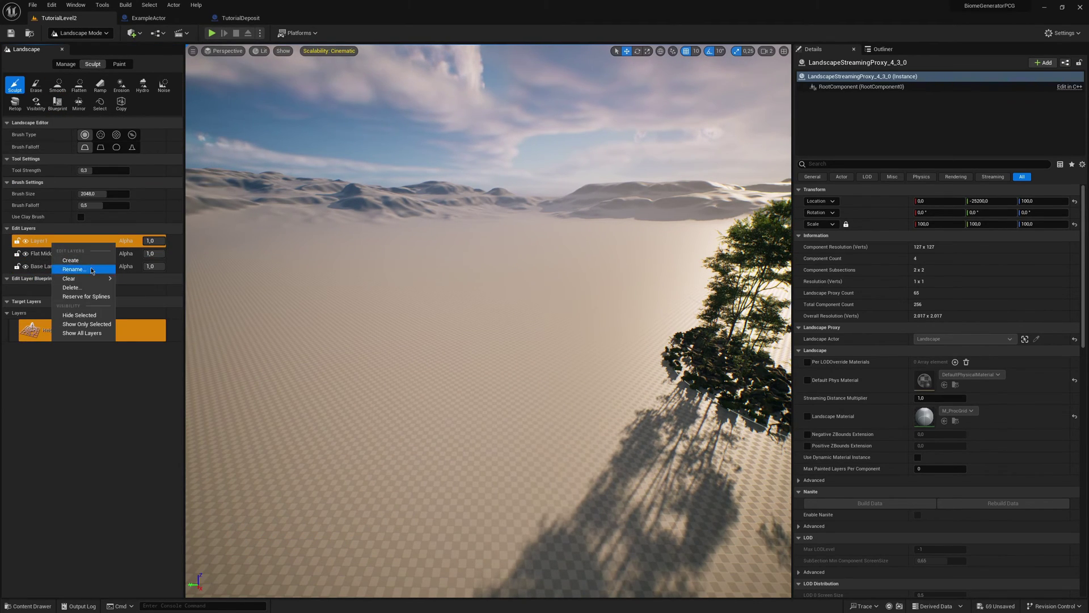
pyautogui.click(94, 288)
pyautogui.click(616, 318)
# - Draw a curved landscape spline with four control points across the open ground beside the forest field
pyautogui.click(66, 64)
pyautogui.click(121, 85)
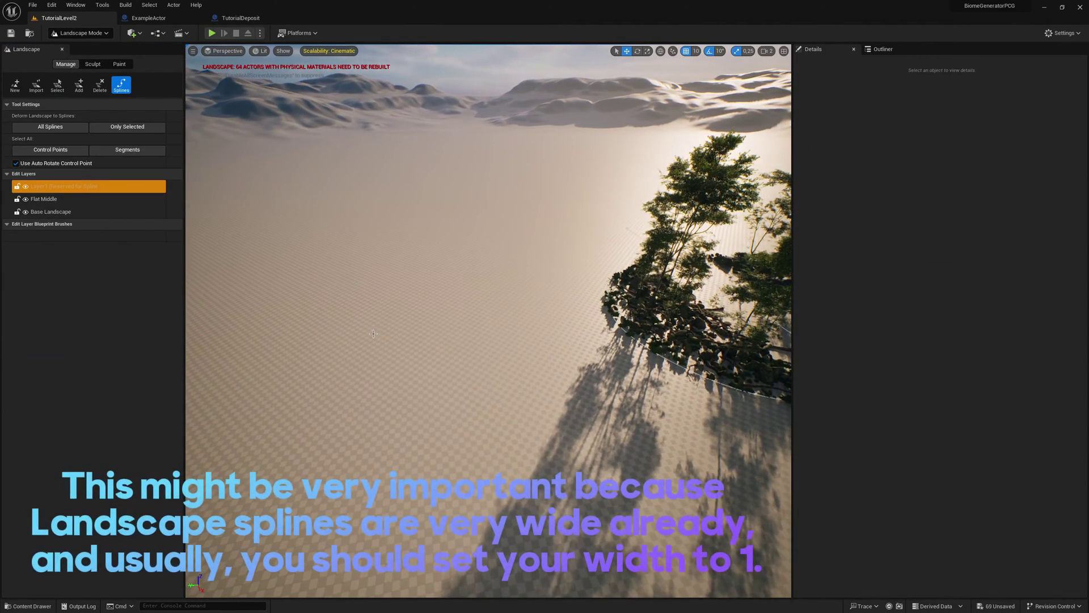
pyautogui.keyDown('ctrl'); pyautogui.click(369, 335); pyautogui.keyUp('ctrl')
pyautogui.keyDown('ctrl'); pyautogui.click(491, 512); pyautogui.keyUp('ctrl')
pyautogui.moveTo(492, 511); pyautogui.dragTo(522, 413, button='right')
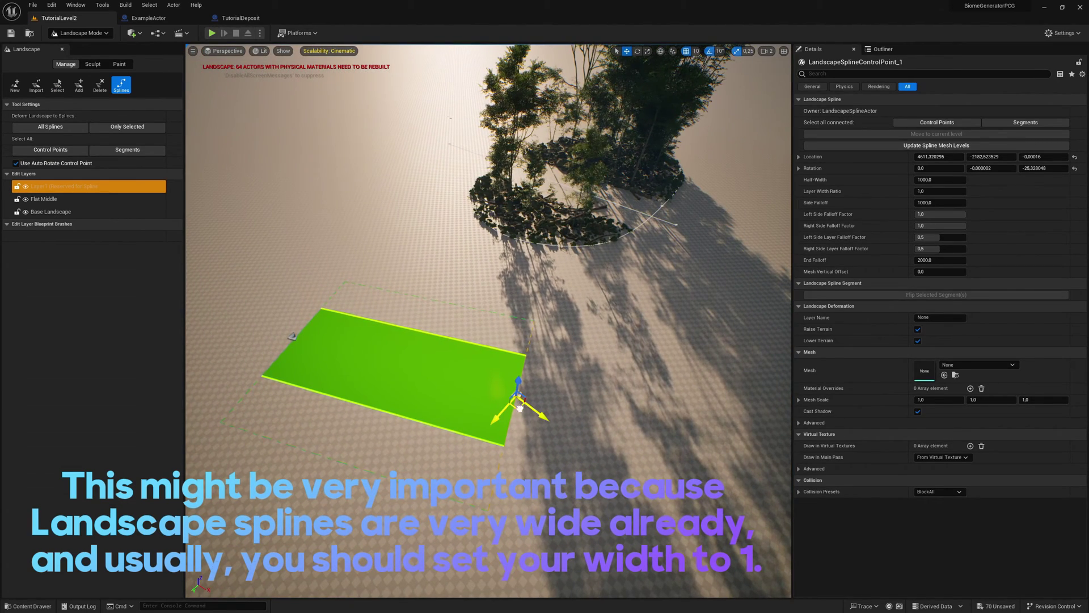
pyautogui.keyDown('alt'); pyautogui.moveTo(521, 409); pyautogui.dragTo(753, 440); pyautogui.keyUp('alt')
pyautogui.moveTo(511, 352); pyautogui.dragTo(557, 369, button='right')
pyautogui.keyDown('alt'); pyautogui.moveTo(568, 360); pyautogui.dragTo(677, 454); pyautogui.keyUp('alt')
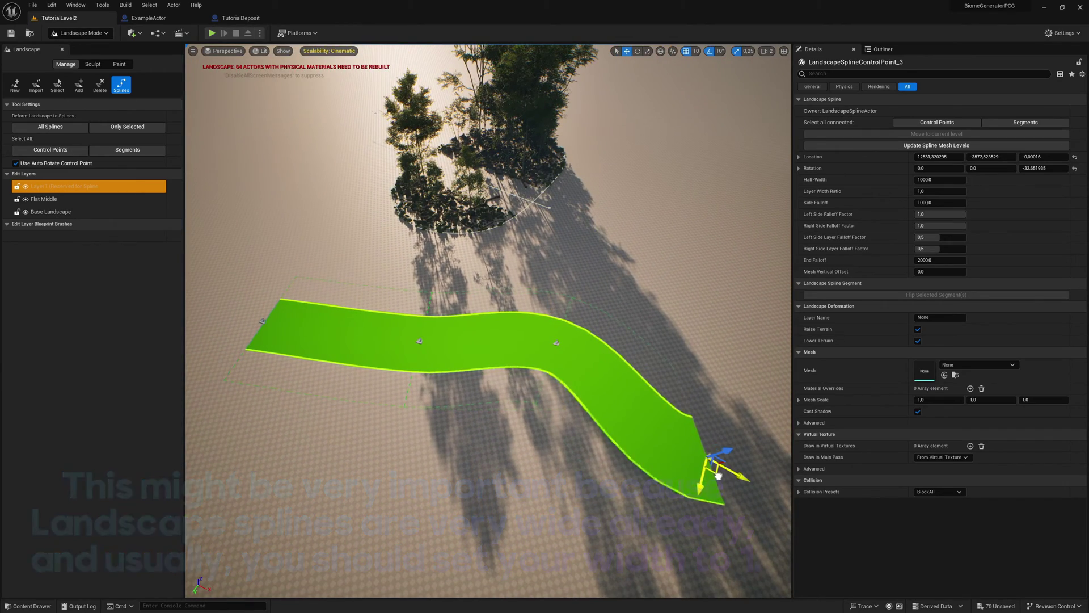
# - Return the editor to Selection Mode and place a TutorialSplineActor on the ground near the landscape spline
pyautogui.click(93, 34)
pyautogui.click(86, 46)
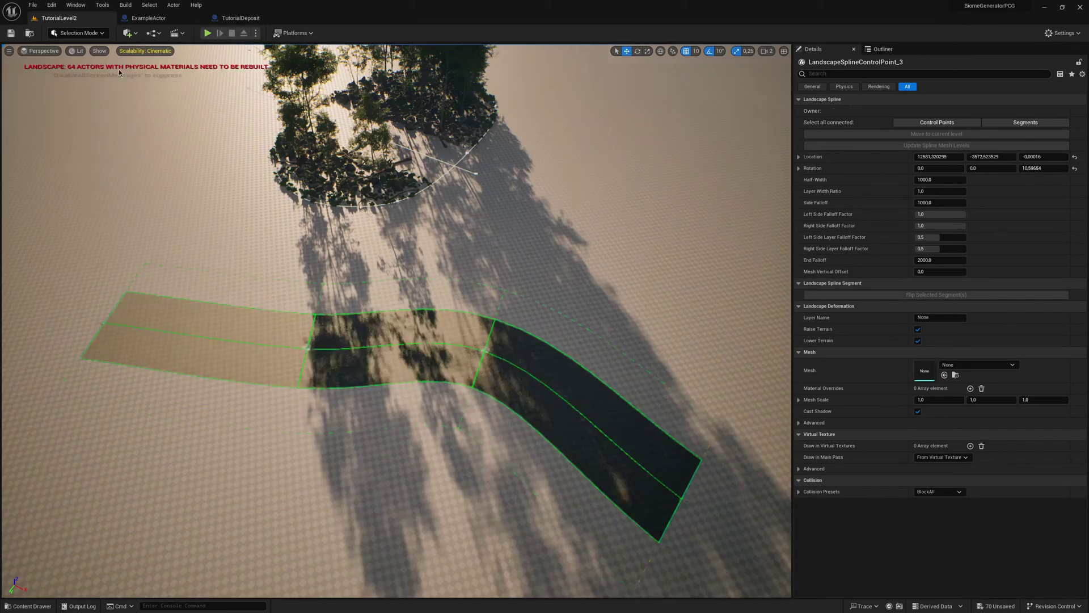
pyautogui.moveTo(391, 318); pyautogui.dragTo(344, 356, button='right')
pyautogui.press('w')
pyautogui.moveTo(129, 141); pyautogui.dragTo(129, 170, button='right')
pyautogui.hotkey('ctrl', 'space')
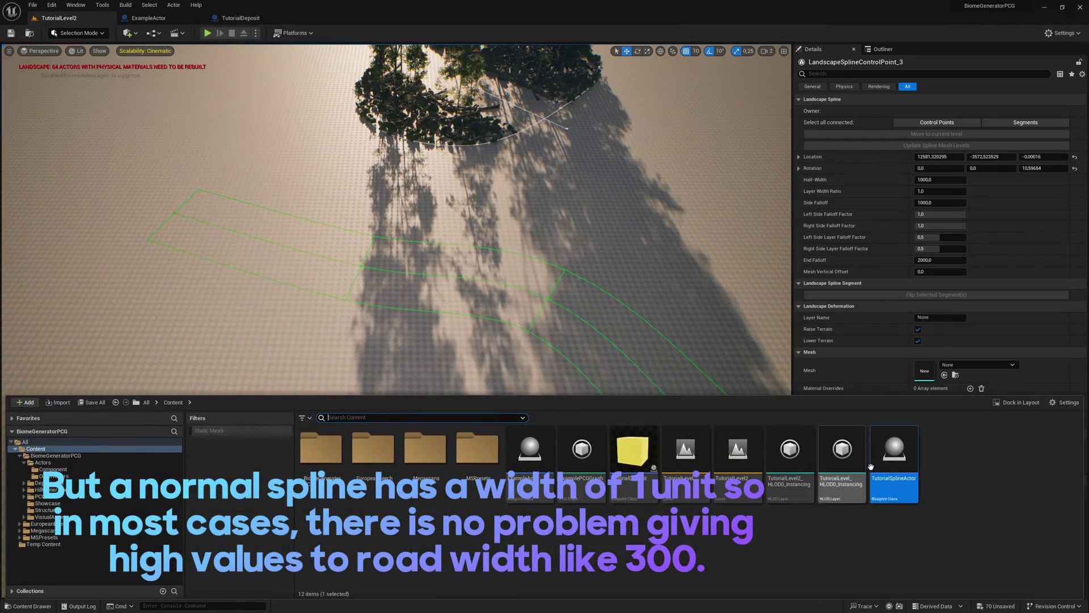
pyautogui.moveTo(871, 466); pyautogui.dragTo(294, 307)
# - Rotate the new spline actor to -20° about Z and move it closer to the landscape spline
pyautogui.moveTo(197, 363); pyautogui.dragTo(239, 388)
pyautogui.press('e')
pyautogui.moveTo(239, 388); pyautogui.dragTo(176, 366, button='right')
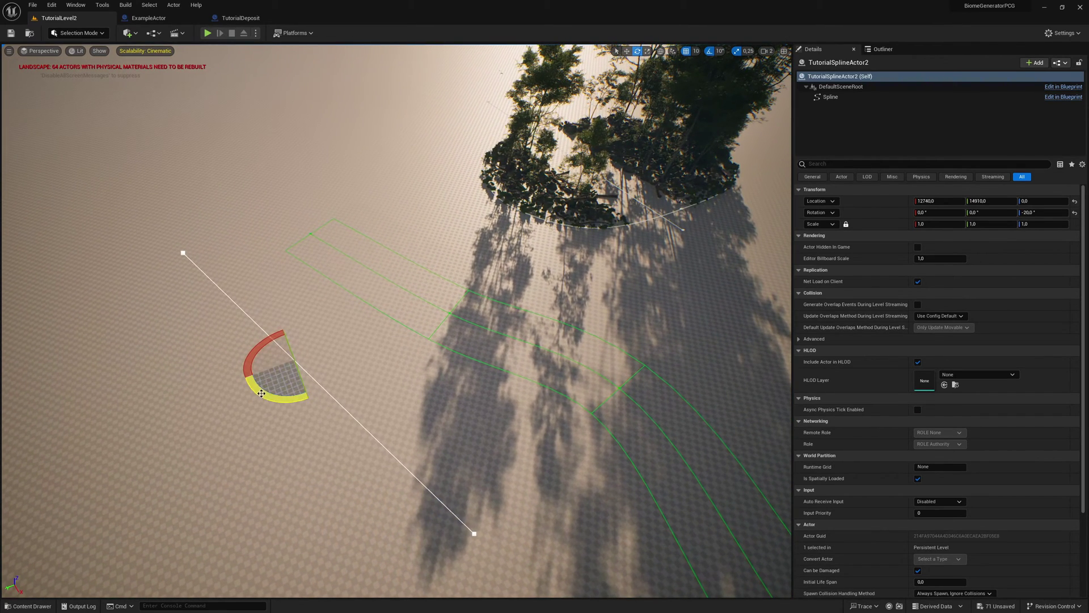
pyautogui.press('w')
pyautogui.moveTo(287, 374); pyautogui.dragTo(377, 415)
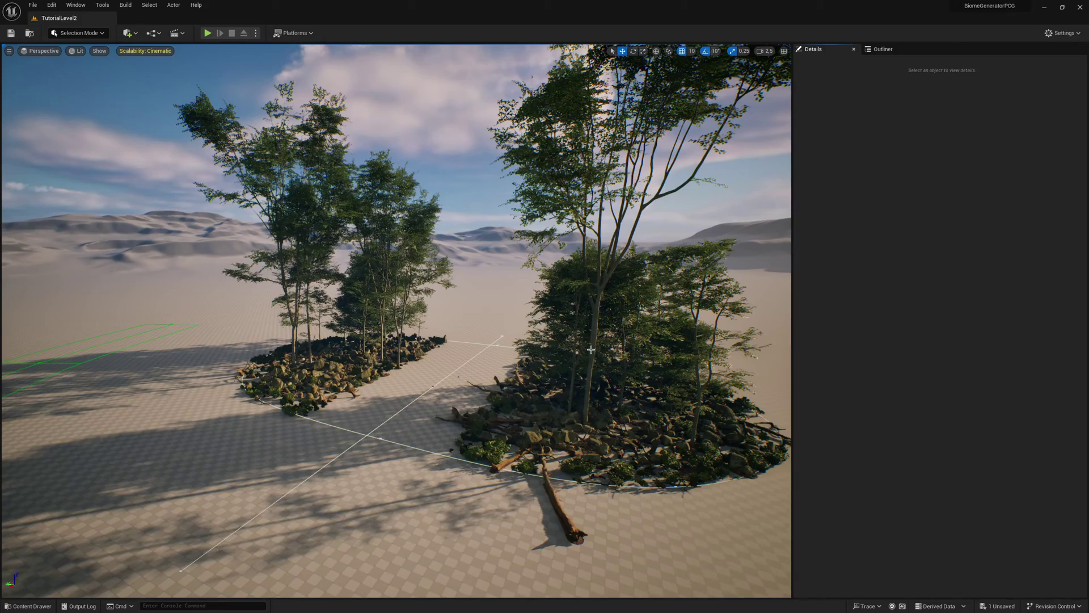
# - Select BGFieldActor in the forest, enable Path Finder Vis, and select its Sphere component
pyautogui.click(607, 363)
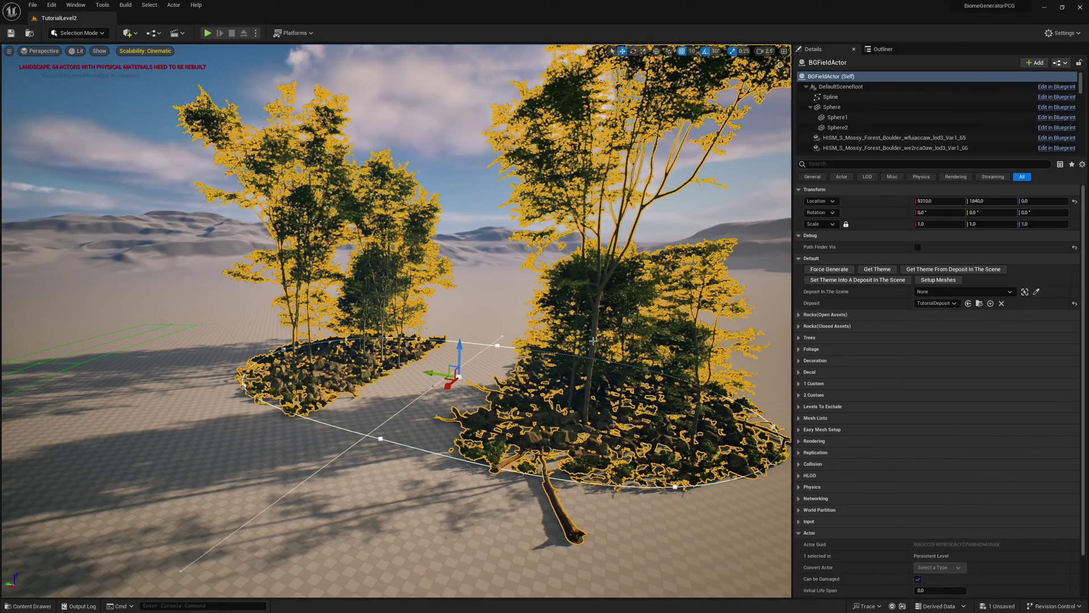
pyautogui.click(917, 248)
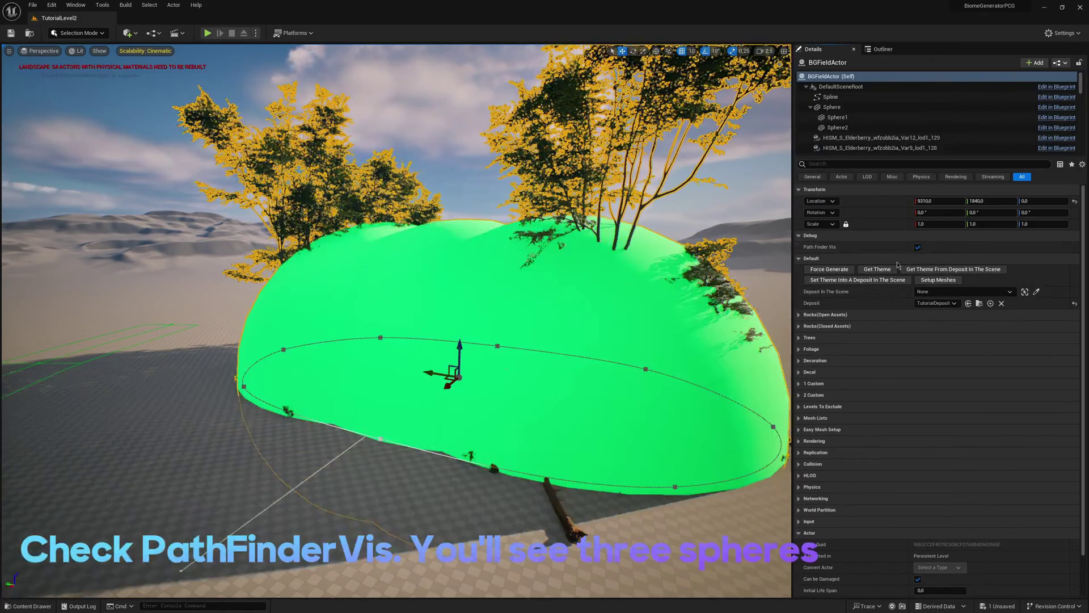
pyautogui.click(832, 107)
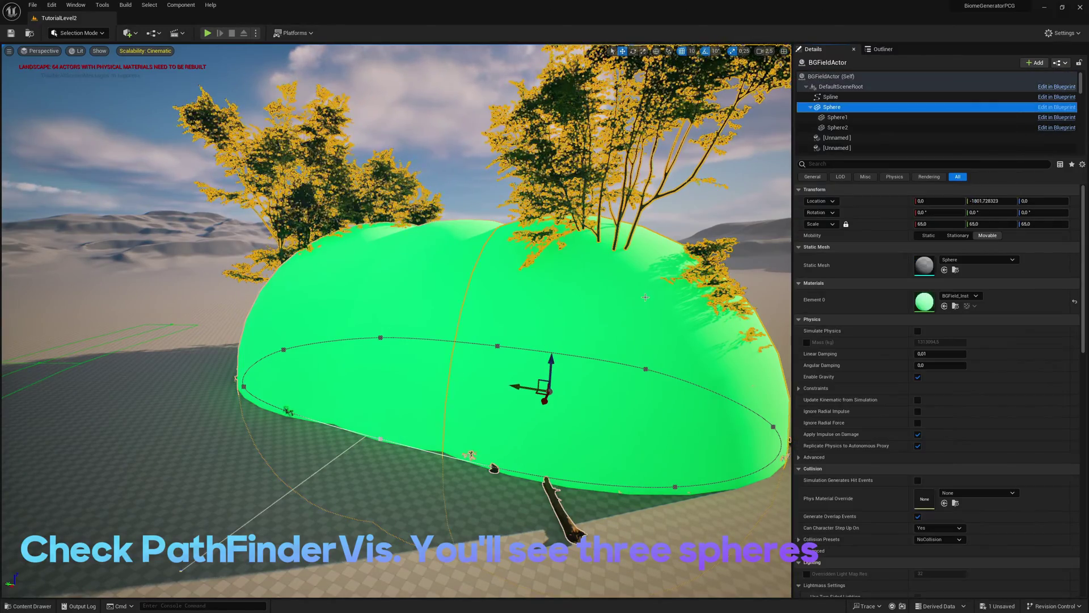
# - Raise the Sphere component to a Z location of 5650, and lower it back over the field to Z 750
pyautogui.moveTo(525, 363); pyautogui.dragTo(550, 352, button='right')
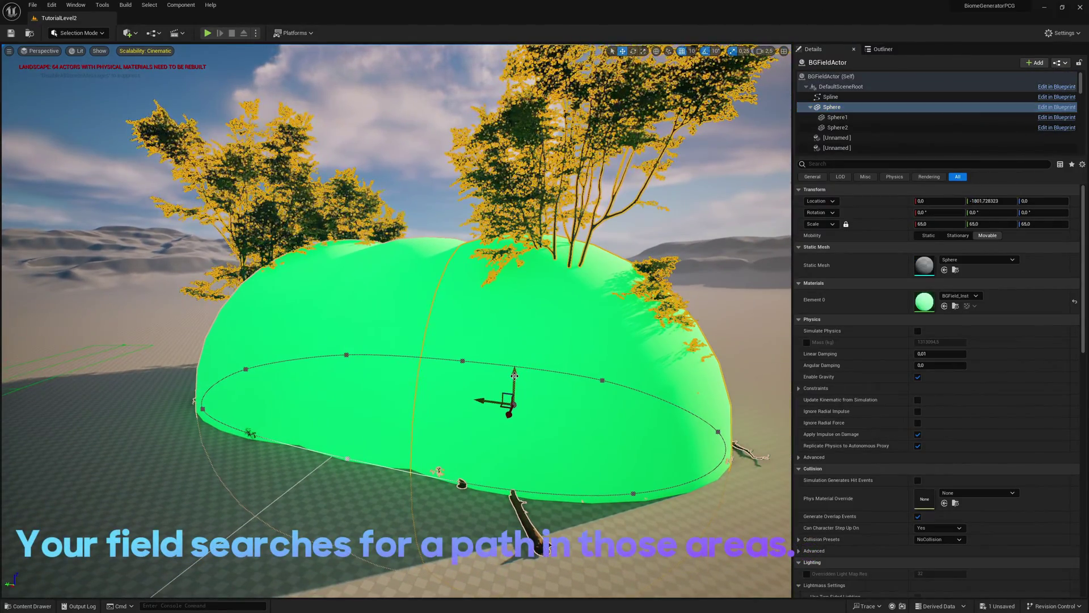
pyautogui.moveTo(513, 373); pyautogui.dragTo(588, 54)
pyautogui.moveTo(573, 165); pyautogui.dragTo(573, 133, button='right')
pyautogui.press('s')
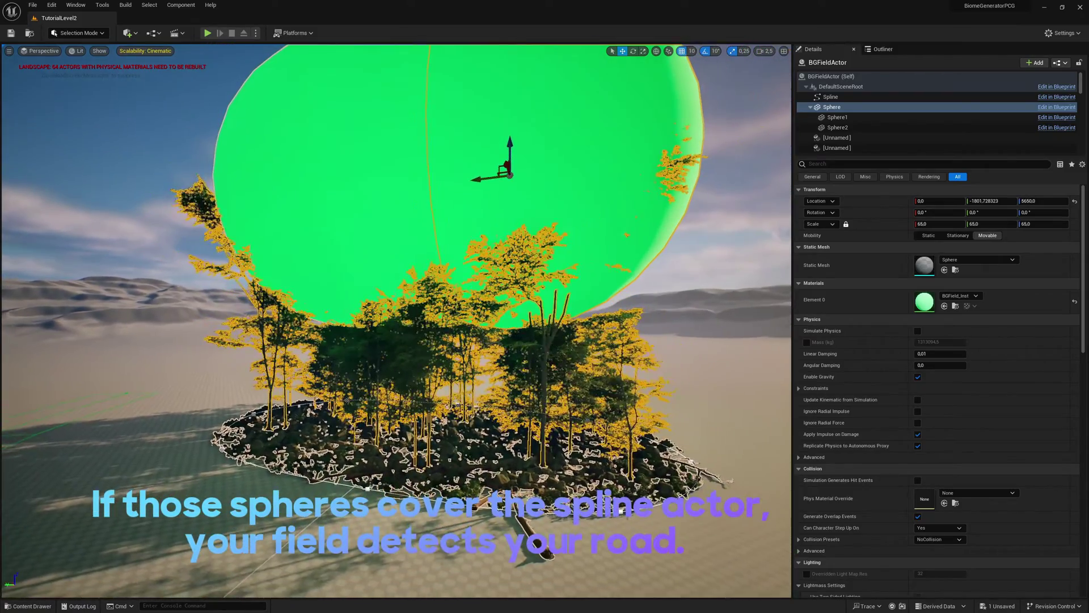
pyautogui.moveTo(511, 142); pyautogui.dragTo(508, 374)
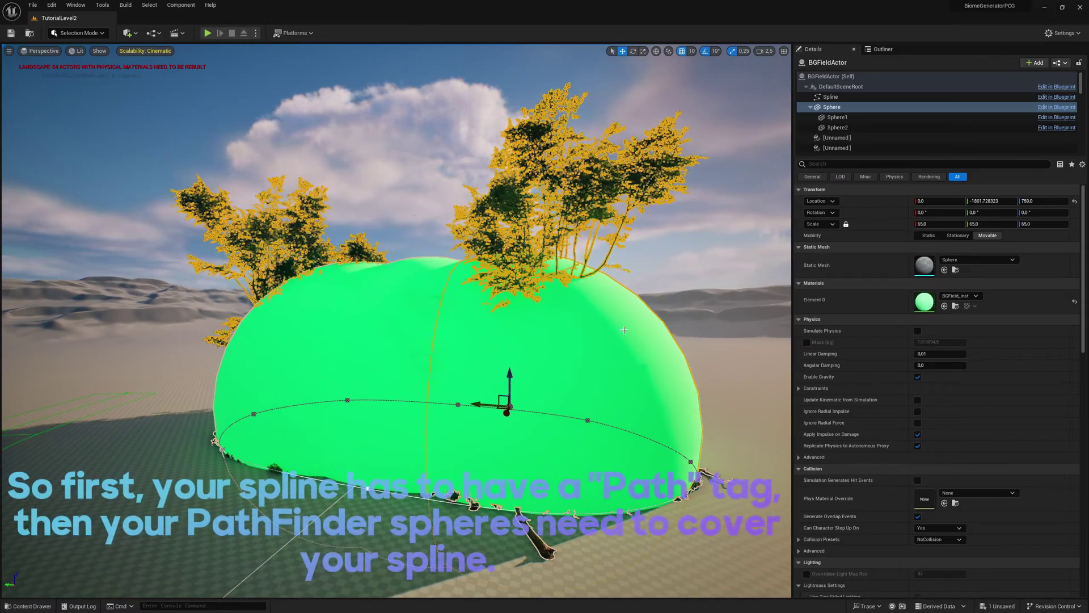
# - Select the BGFieldActor root again and turn Path Finder Vis off
pyautogui.click(830, 78)
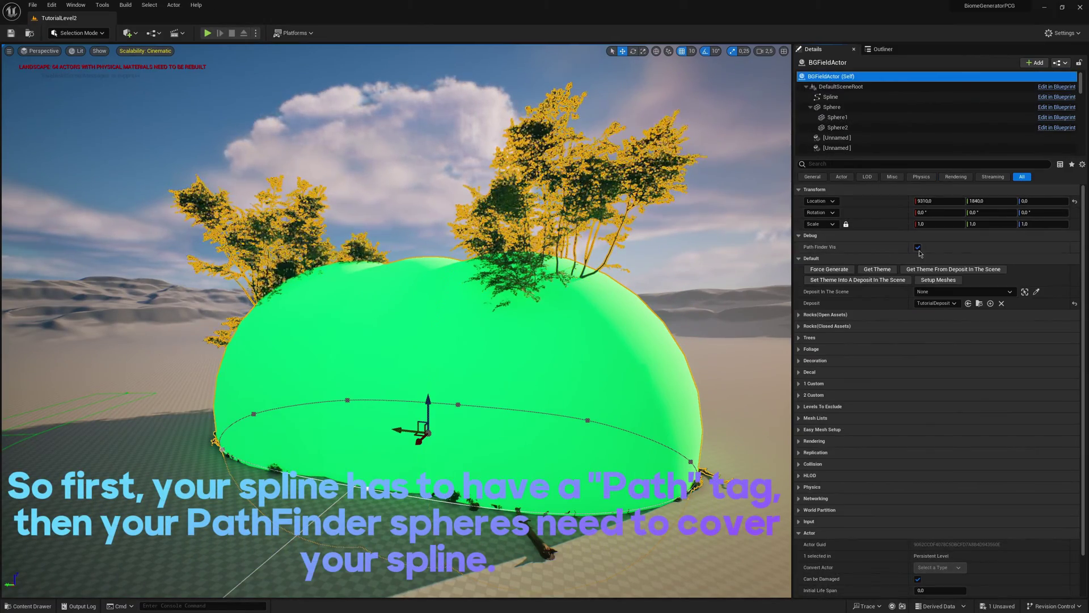
pyautogui.click(917, 247)
pyautogui.press('w')
pyautogui.moveTo(567, 318); pyautogui.dragTo(576, 394, button='right')
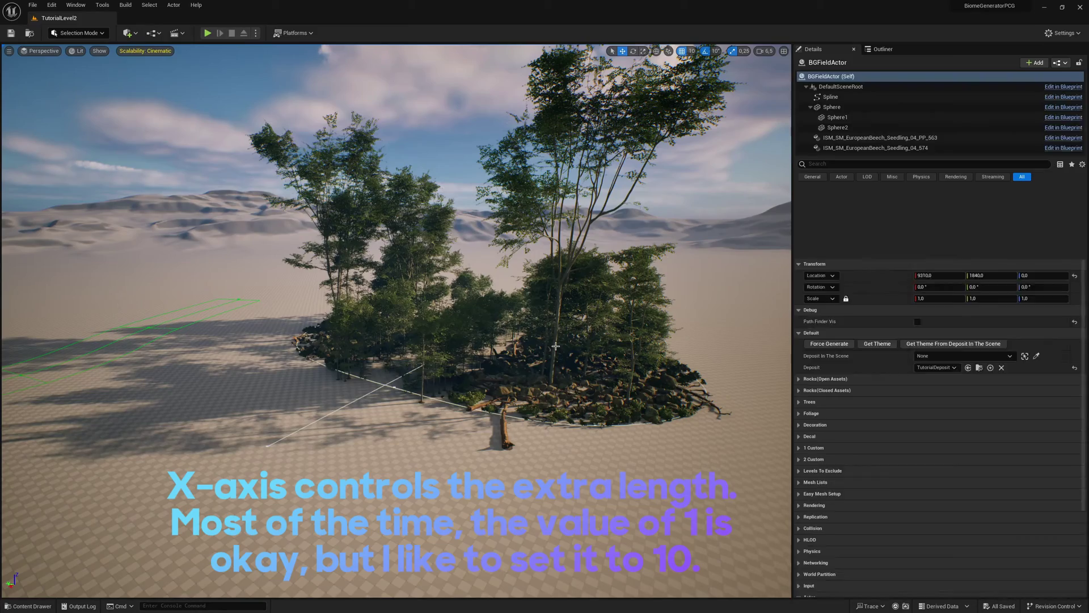
# - Expand the Trees Road settings of BGFieldActor and set the X value of Outer Width RST to 20
pyautogui.click(559, 360)
pyautogui.click(799, 338)
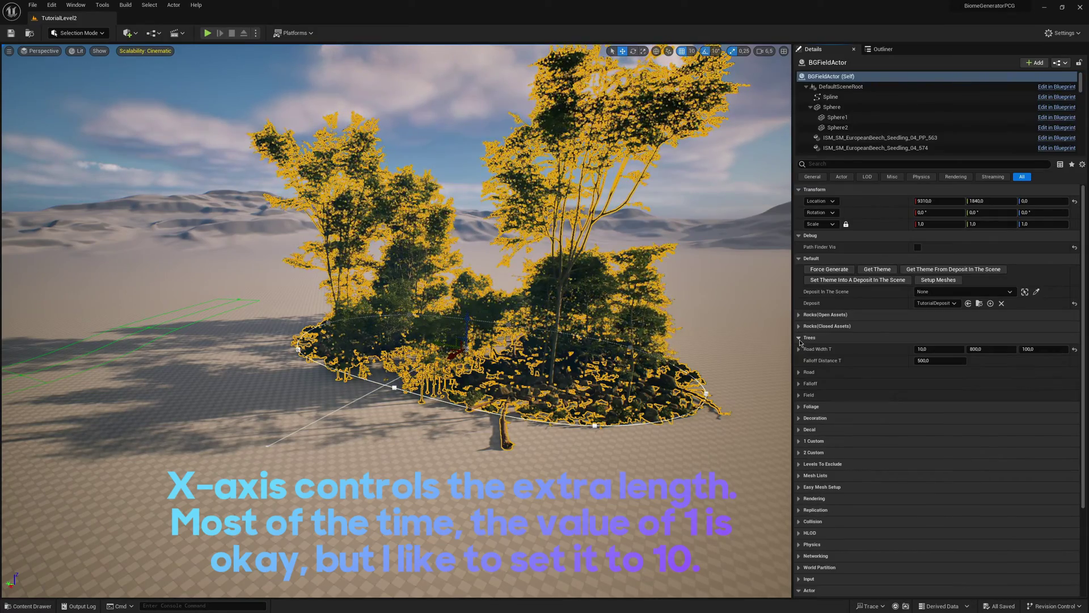
pyautogui.click(799, 372)
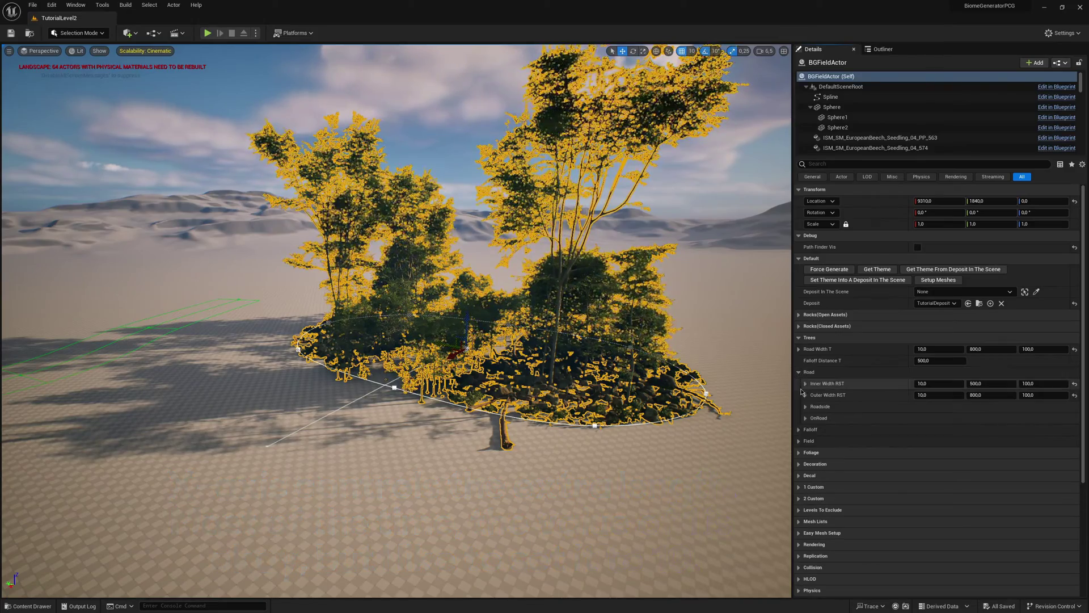
pyautogui.click(937, 395)
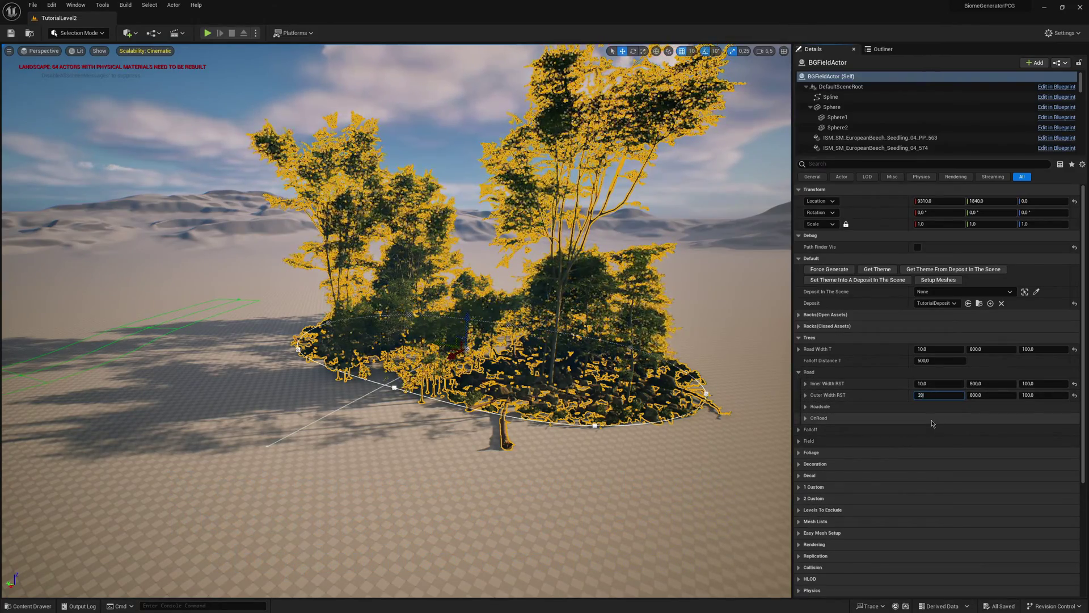
pyautogui.press('Return')
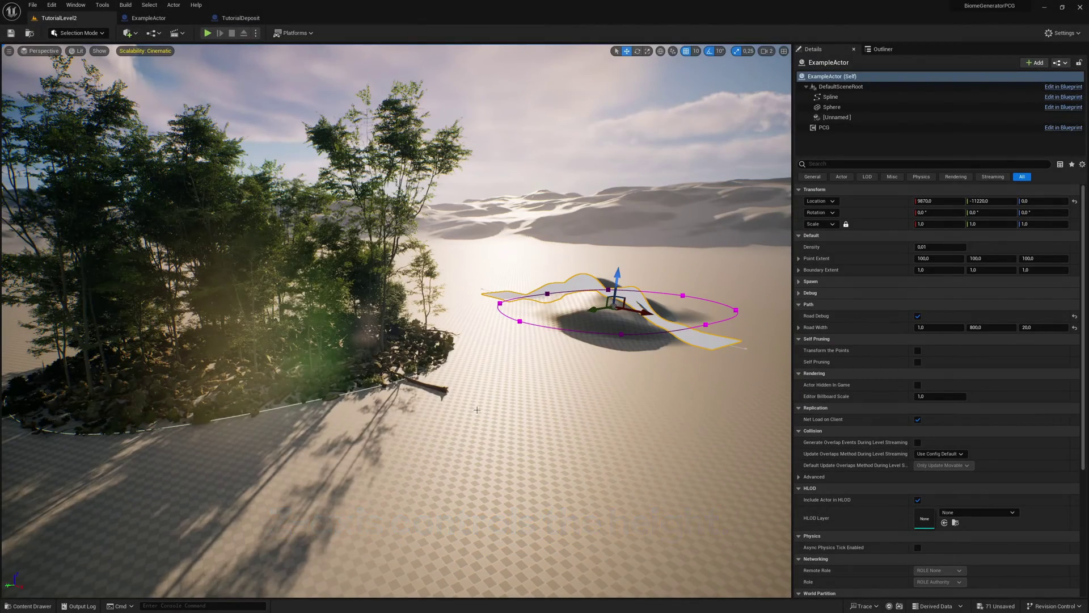
# - Set the Z value of ExampleActor's Road Width to 2000 and inspect its road debug strip over the slope
pyautogui.moveTo(477, 410)
pyautogui.mouseDown(button='right')
pyautogui.moveTo(444, 407)
pyautogui.moveTo(548, 396)
pyautogui.moveTo(525, 394)
pyautogui.moveTo(555, 405)
pyautogui.moveTo(594, 452)
pyautogui.moveTo(641, 415)
pyautogui.moveTo(476, 416)
pyautogui.mouseUp(button='right')
pyautogui.press('w')
pyautogui.press('a')
pyautogui.press('d')
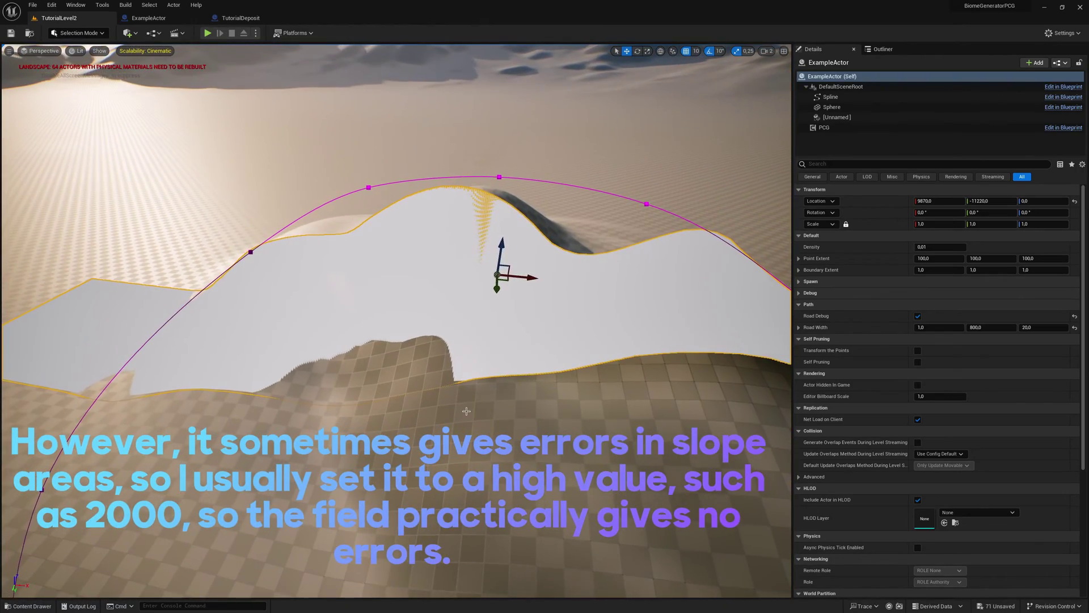
pyautogui.click(1029, 327)
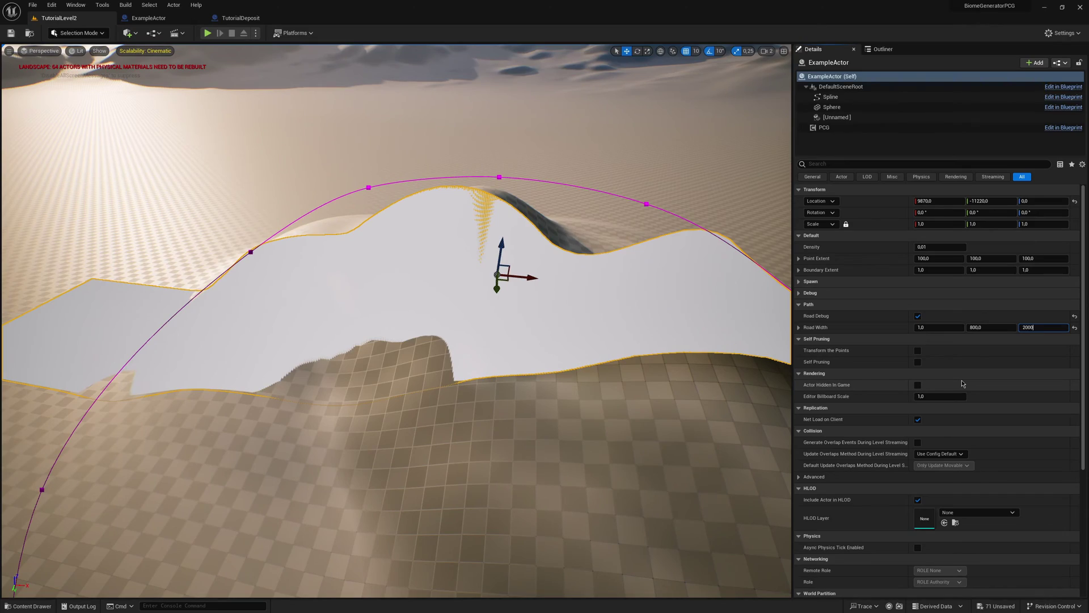
pyautogui.press('Return')
pyautogui.press('s')
pyautogui.moveTo(642, 444); pyautogui.dragTo(453, 445, button='right')
pyautogui.press('d')
pyautogui.press('w')
pyautogui.press('d')
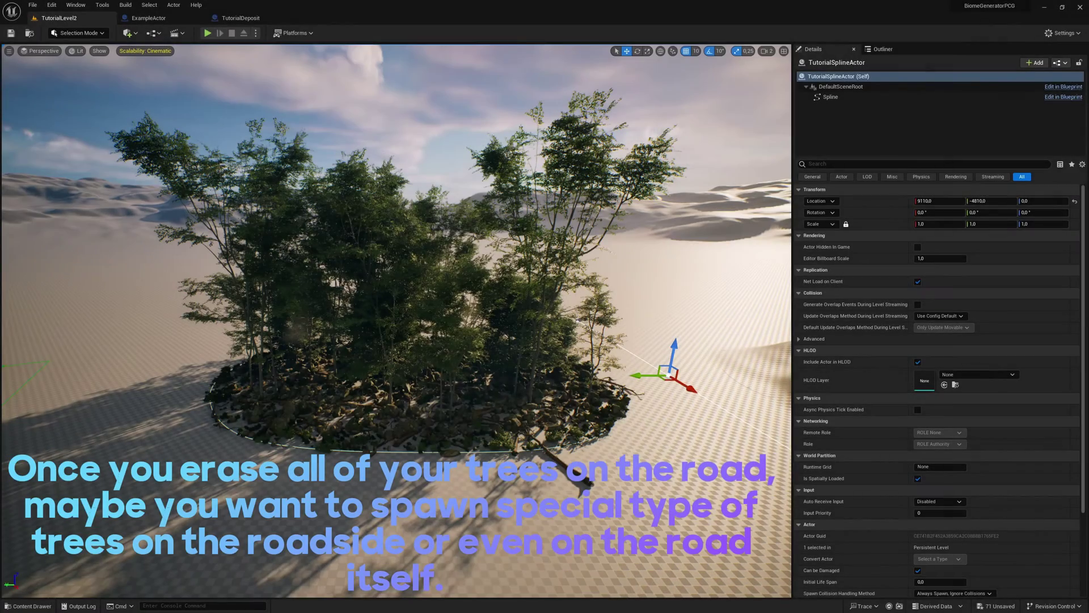
# - Move TutorialSplineActor through the middle of the forest field, to about X 10130 and Y 2070
pyautogui.moveTo(534, 357); pyautogui.dragTo(532, 372, button='right')
pyautogui.press('w')
pyautogui.press('s')
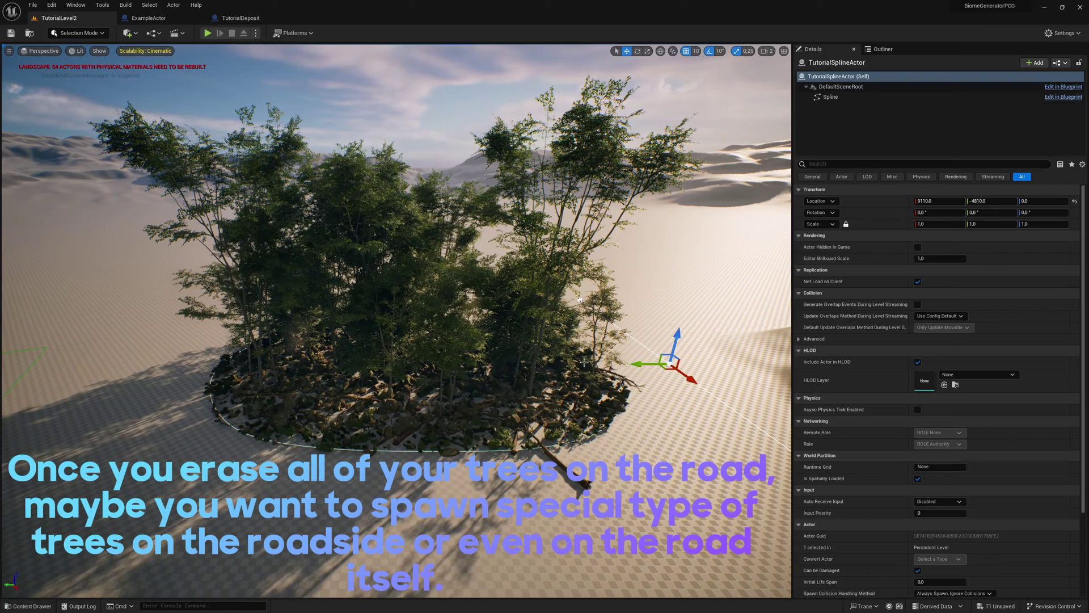
pyautogui.moveTo(583, 370); pyautogui.dragTo(409, 387)
pyautogui.moveTo(430, 404); pyautogui.dragTo(425, 413, button='right')
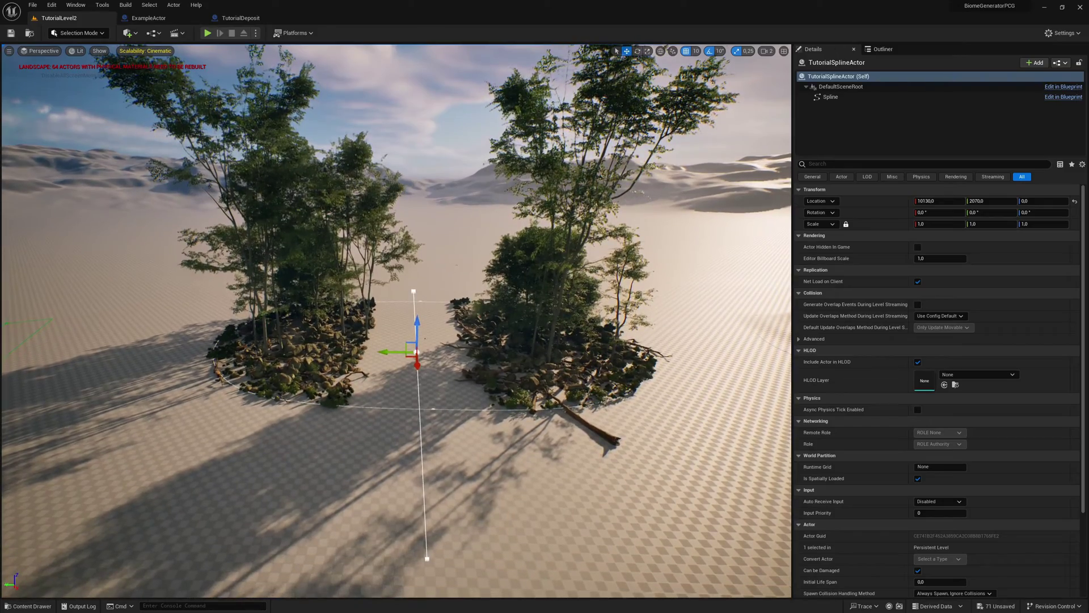
# - Examine the roadside and on-road tree arrays in BGFieldActor's Trees mesh lists
pyautogui.click(552, 345)
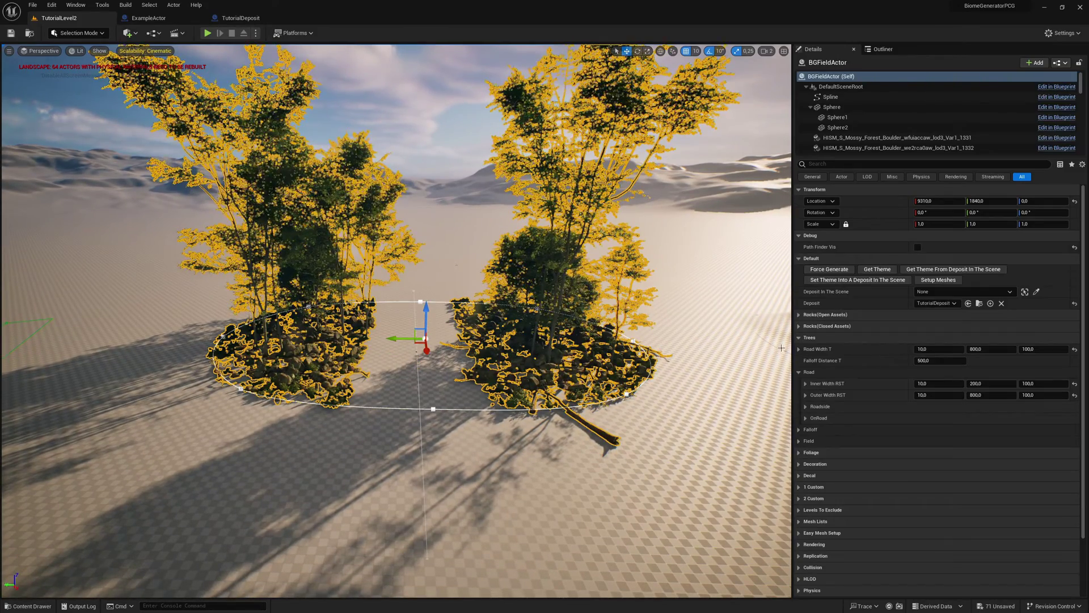
pyautogui.scroll(-3, 834, 392)
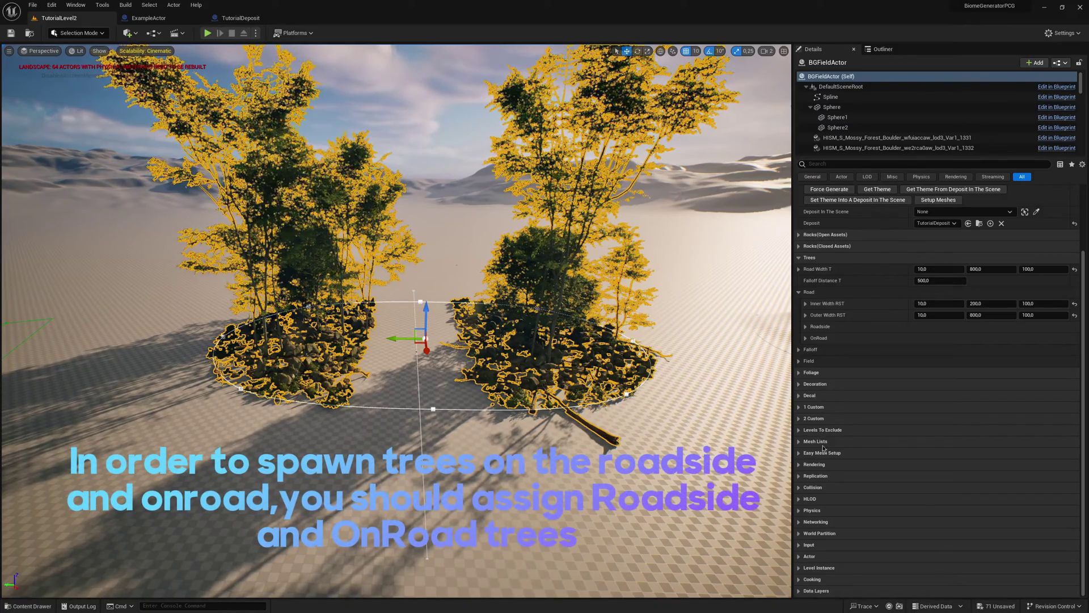
pyautogui.click(804, 442)
pyautogui.scroll(-1, 811, 454)
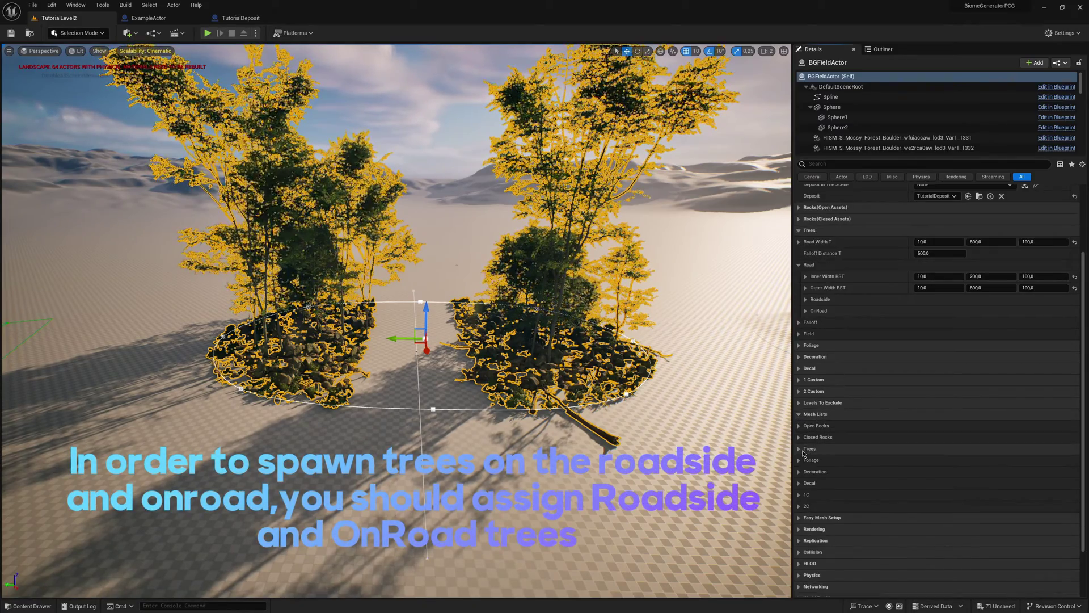
pyautogui.click(810, 452)
pyautogui.scroll(-1, 811, 454)
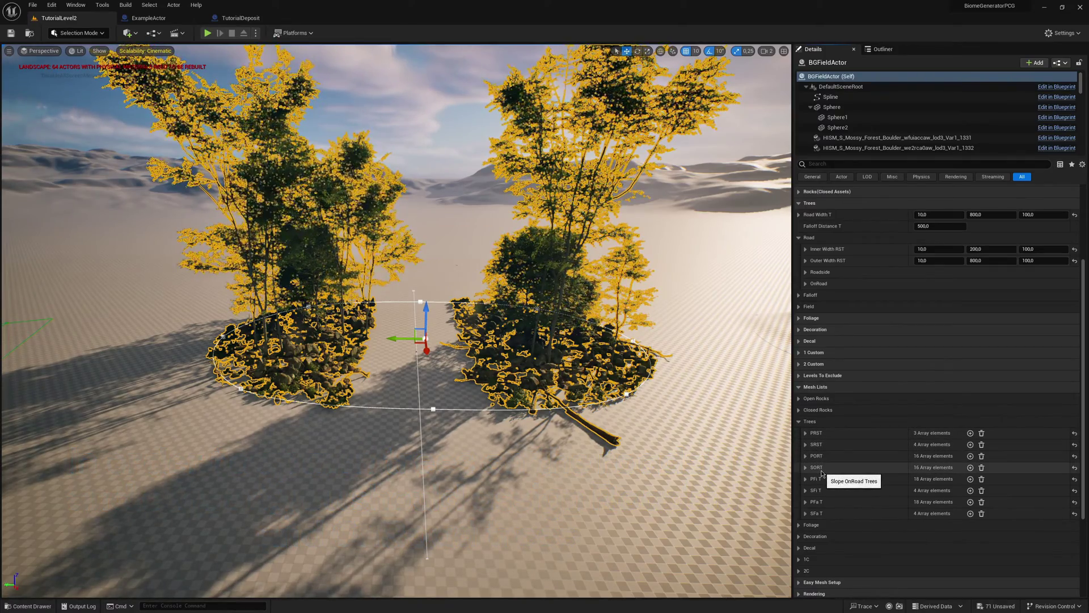
pyautogui.click(833, 387)
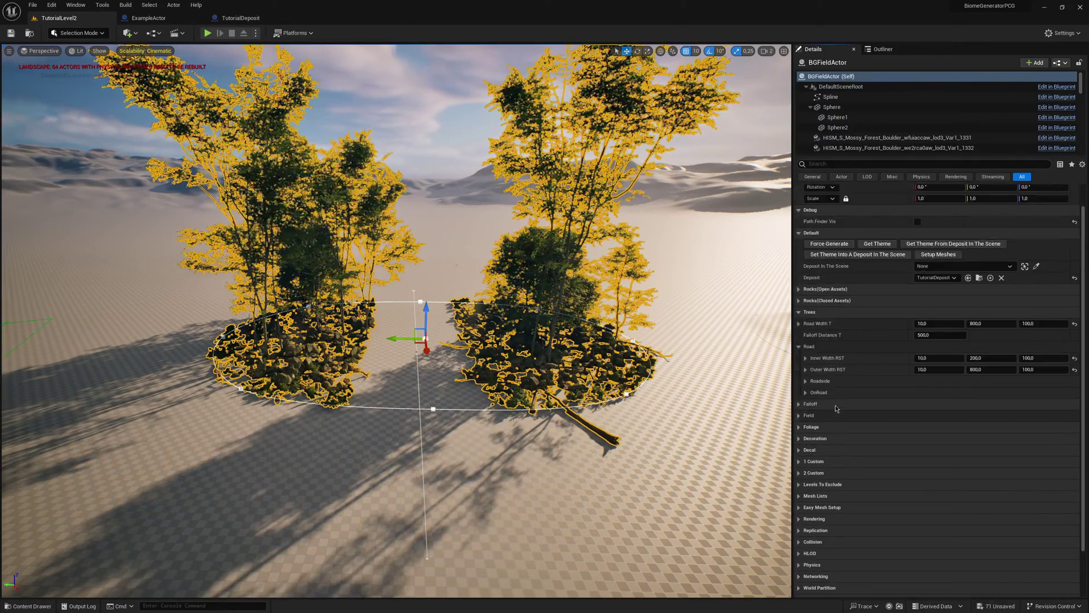
pyautogui.scroll(1, 836, 409)
# - Set Density PRST to 0.15 in the Plain group of the Trees Roadside settings
pyautogui.press('w')
pyautogui.moveTo(698, 392); pyautogui.dragTo(683, 386, button='right')
pyautogui.press('q')
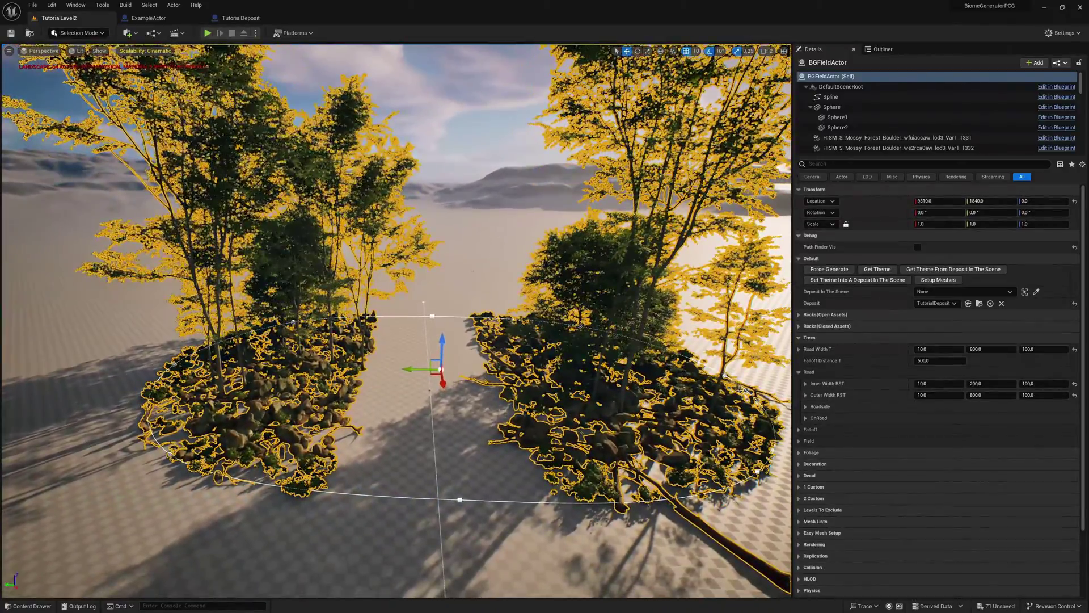
pyautogui.click(806, 407)
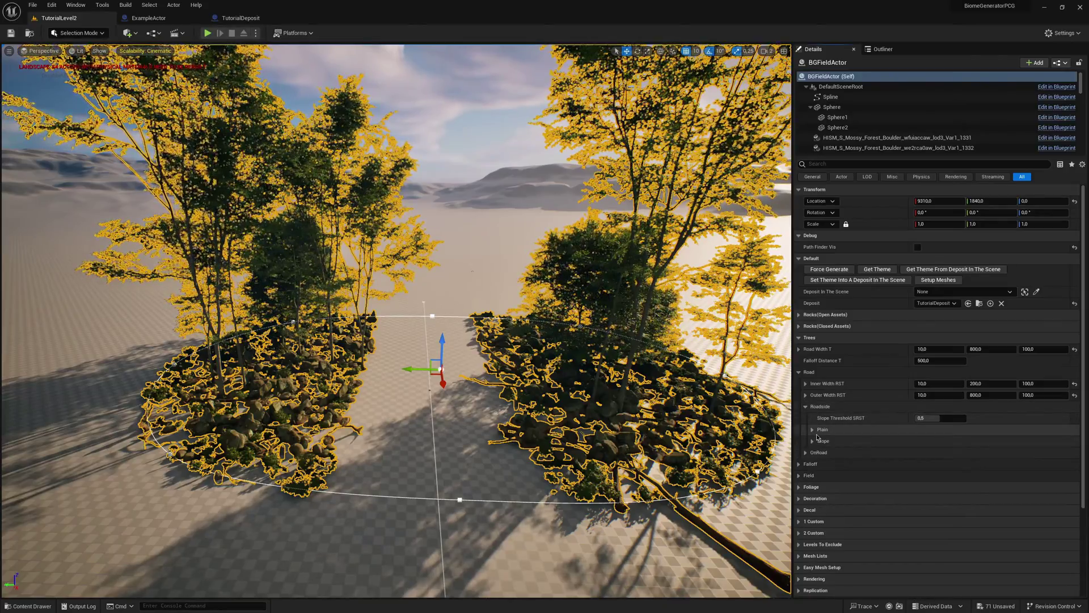
pyautogui.click(812, 430)
pyautogui.click(941, 441)
pyautogui.press('Return')
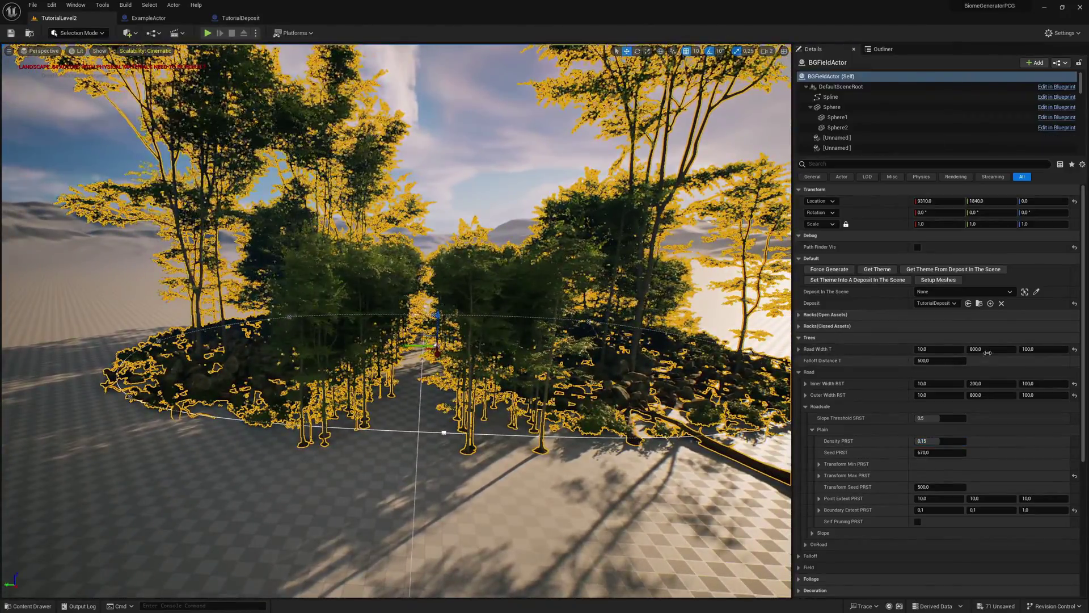
# - Set the Y value of the Trees Outer Width RST to 500
pyautogui.click(987, 395)
pyautogui.write('50')
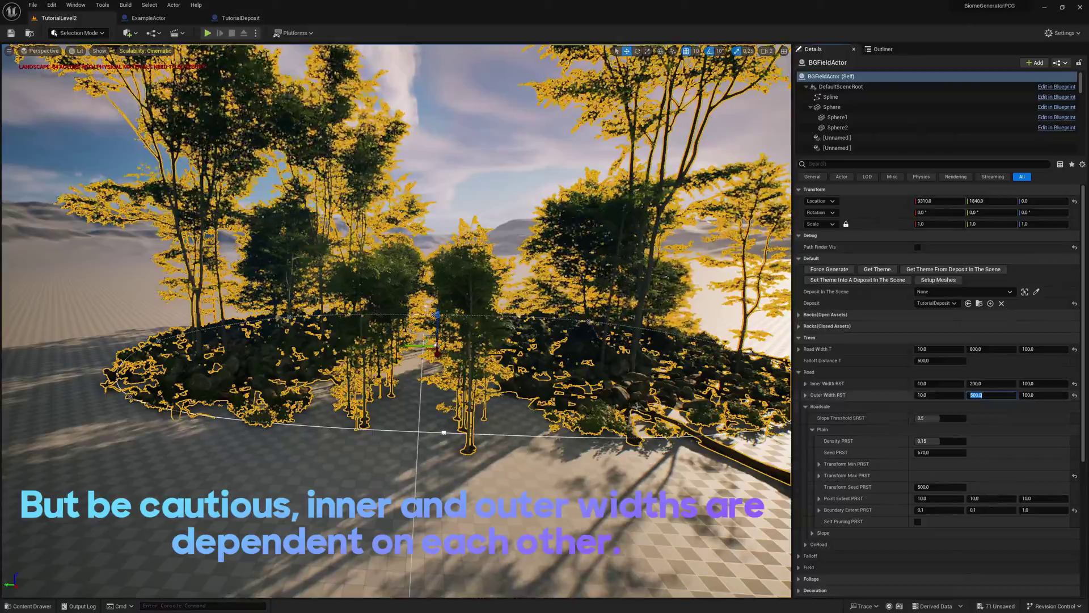
pyautogui.moveTo(545, 351)
pyautogui.mouseDown(button='right')
pyautogui.moveTo(601, 352)
pyautogui.moveTo(547, 349)
pyautogui.mouseUp(button='right')
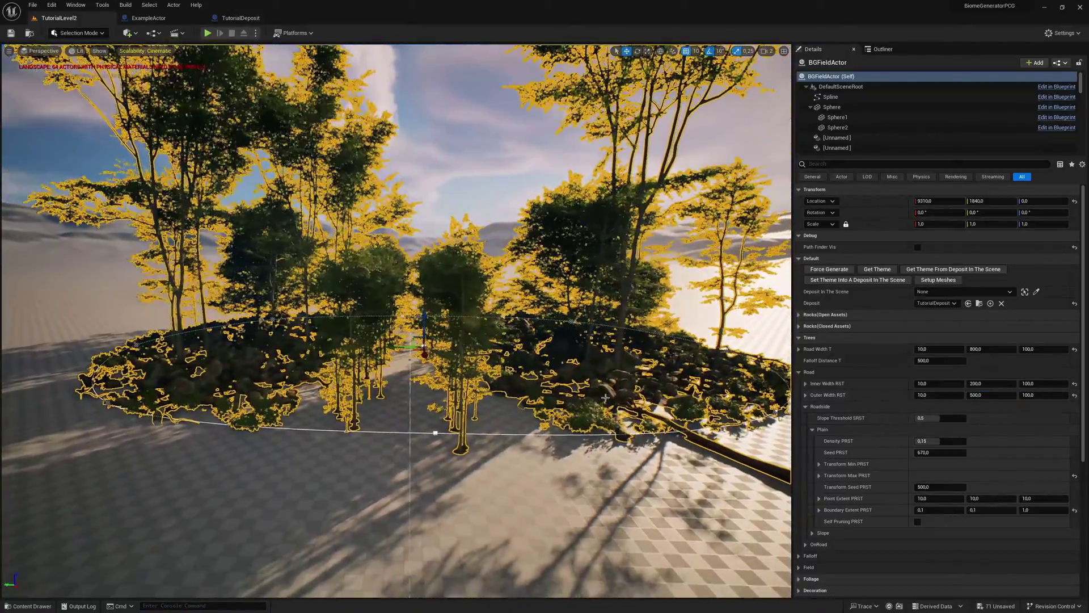
# - Set the Y value of the Trees Inner Width RST to 300 and of the Outer Width RST to 800
pyautogui.click(978, 383)
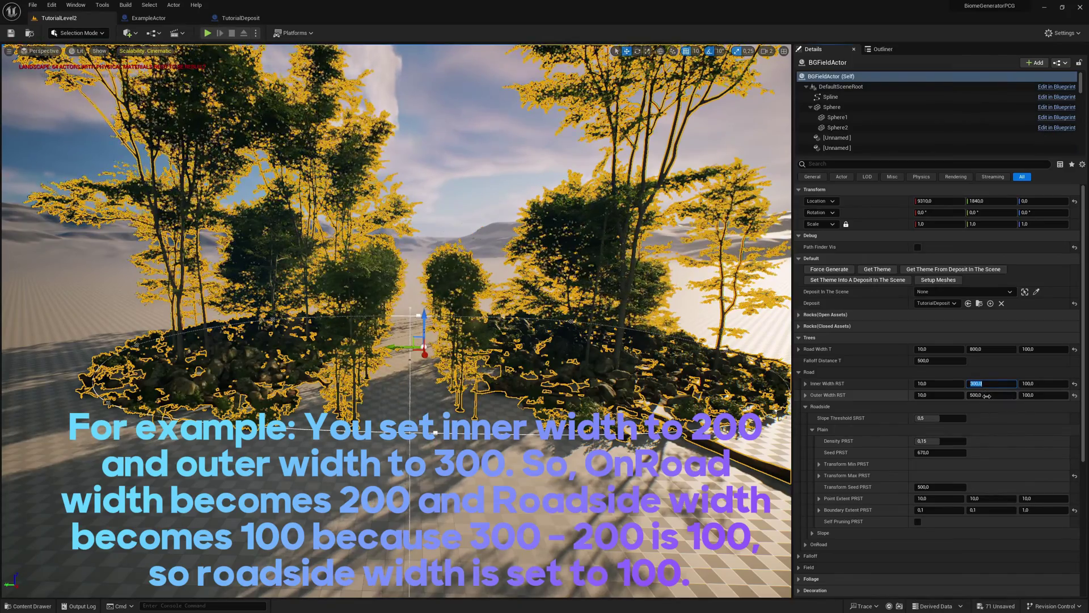
pyautogui.click(987, 395)
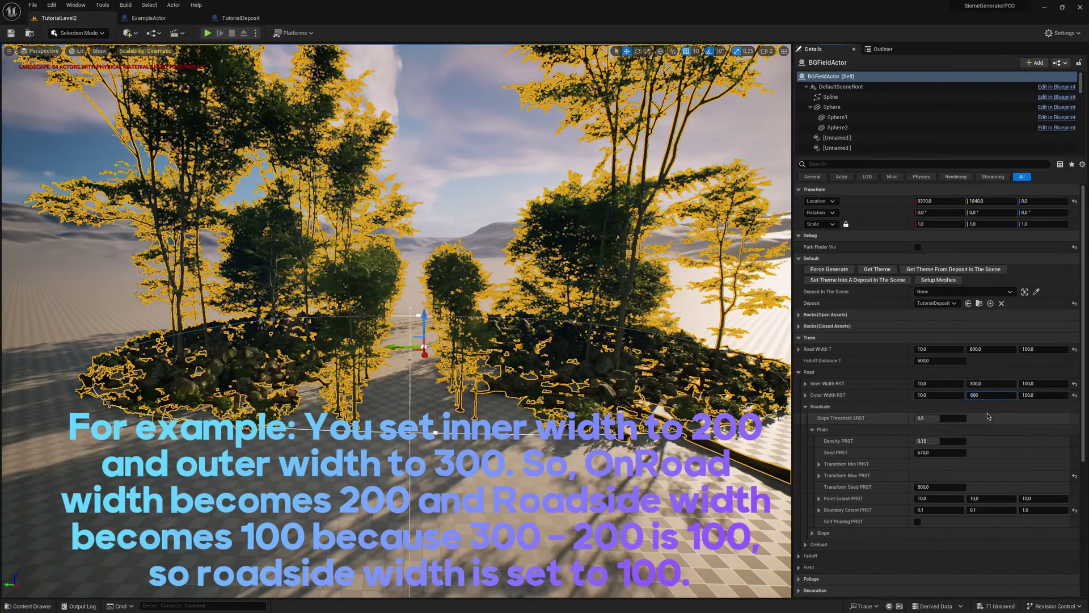
pyautogui.press('Return')
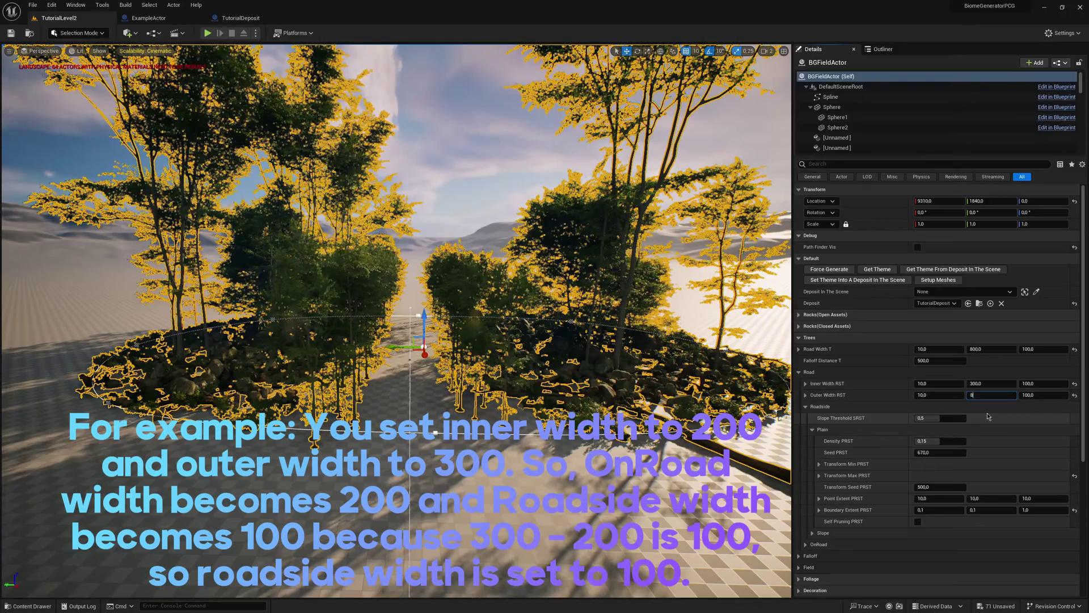
pyautogui.write('800')
pyautogui.press('Return')
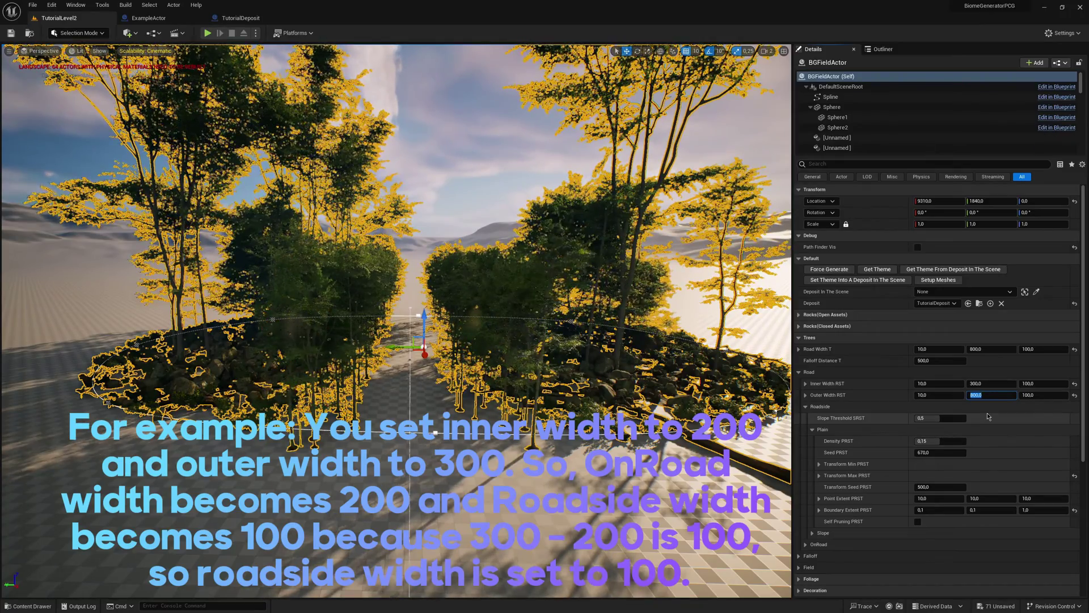
# - Set Density PORT to 0.15 in the Plain group of the Trees OnRoad settings
pyautogui.click(806, 406)
pyautogui.click(807, 417)
pyautogui.click(813, 441)
pyautogui.click(936, 452)
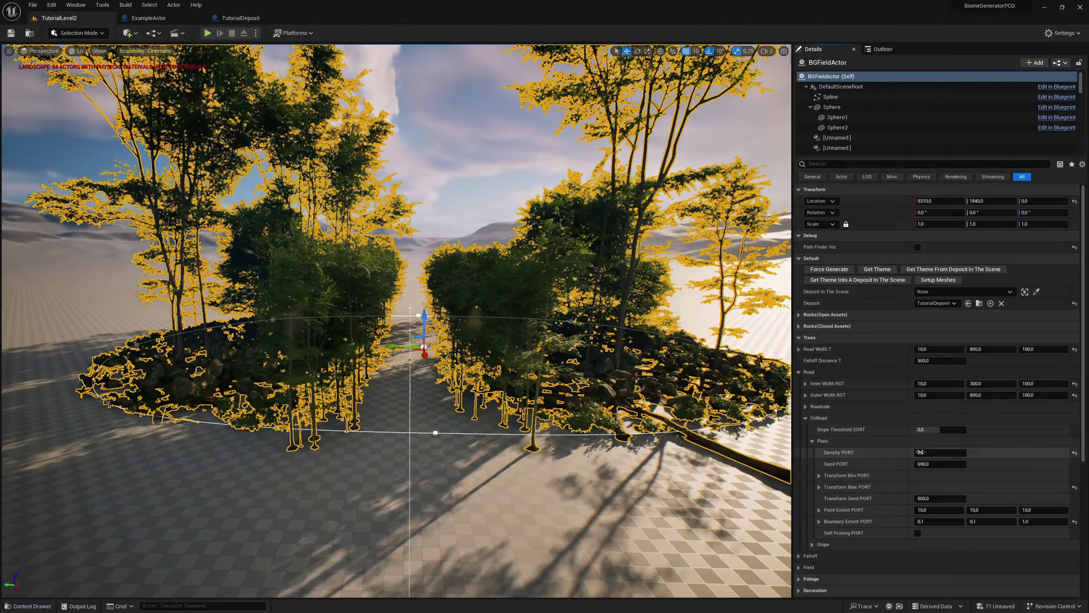
pyautogui.press('BackSpace')
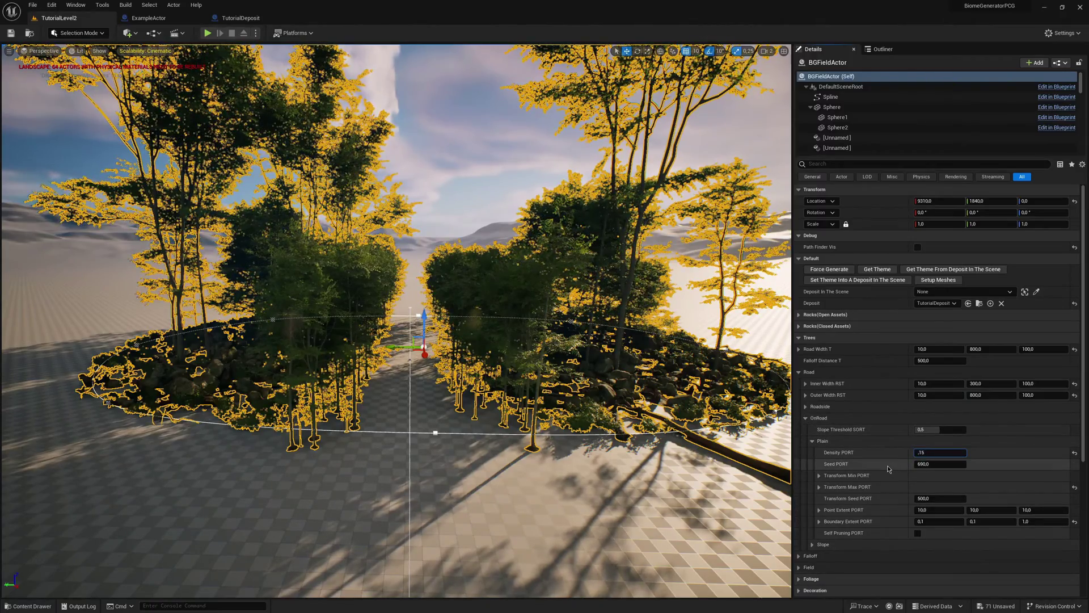
pyautogui.press('Return')
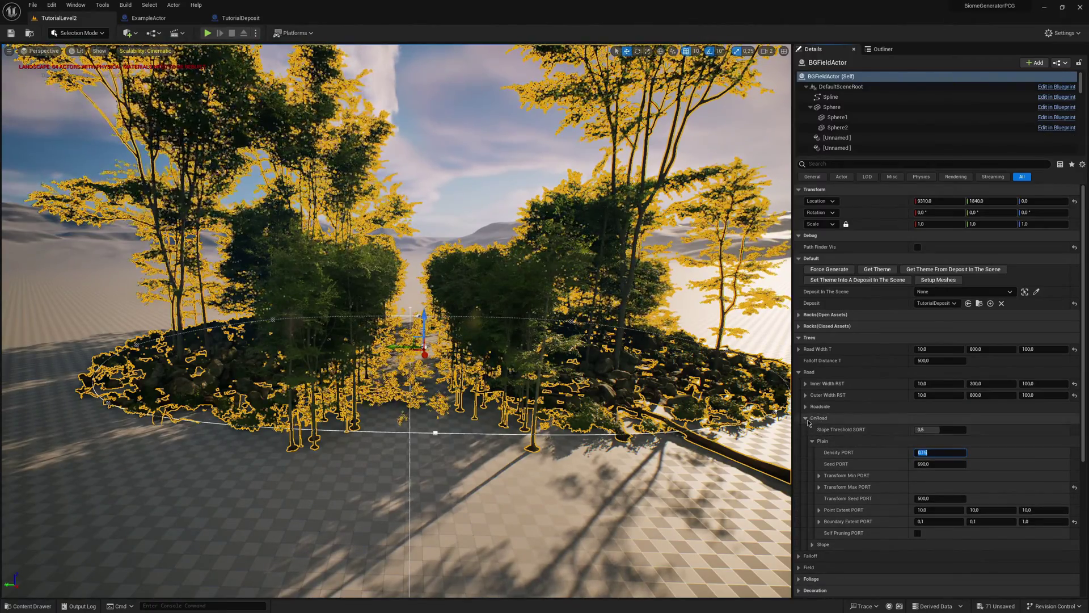
pyautogui.click(807, 419)
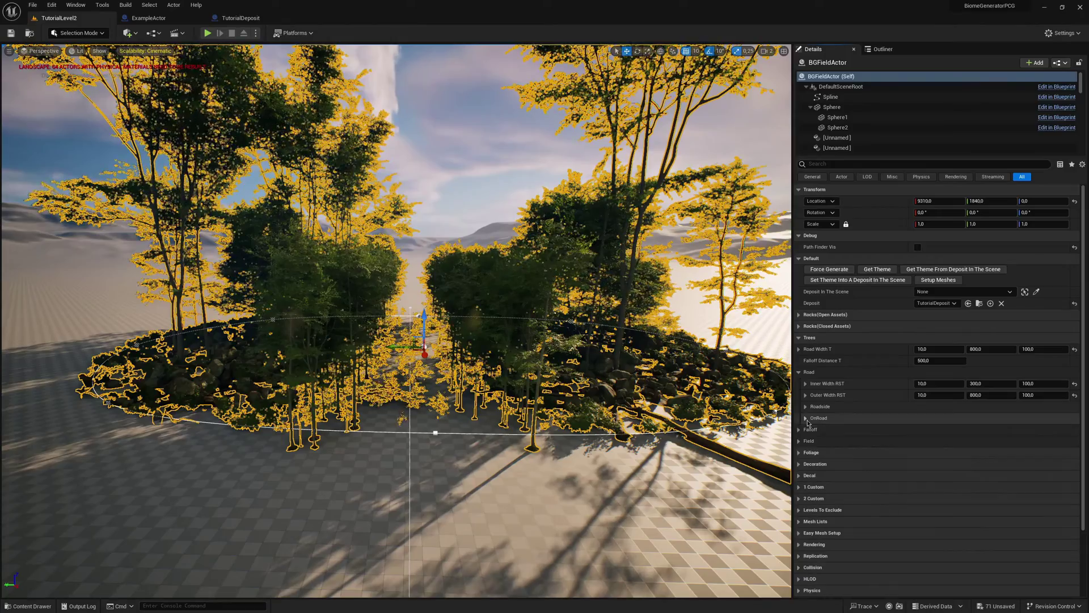
# - Try a Y value of 500 for the Trees Inner Width RST, and reduce it to 200
pyautogui.click(982, 384)
pyautogui.write('500')
pyautogui.press('Return')
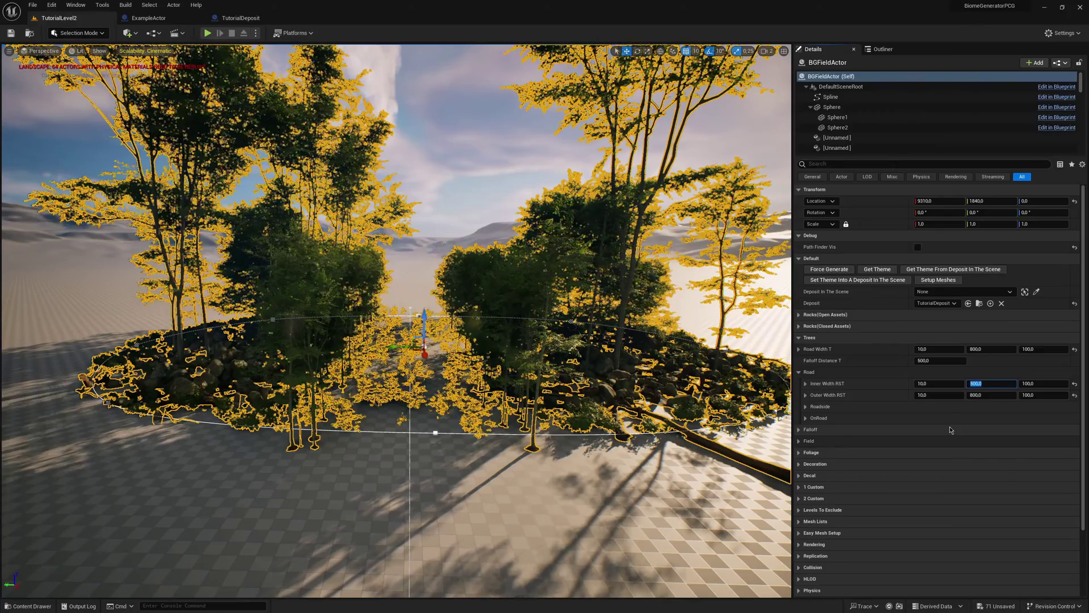
pyautogui.write('200')
pyautogui.press('Return')
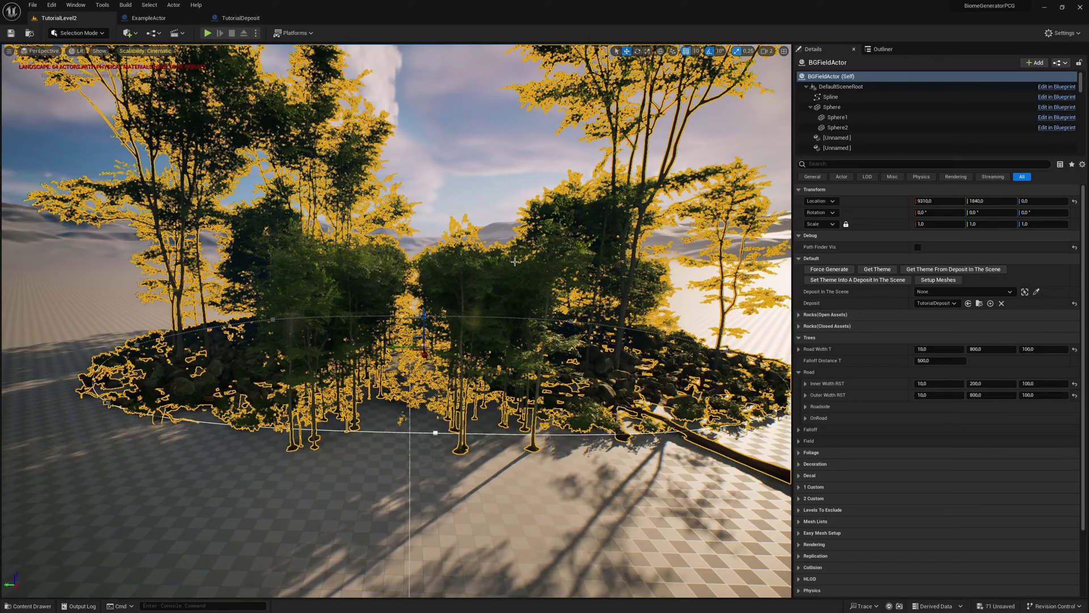
# - Inspect the trees along the road up close and set BGFieldActor's Inner Width RST Y value to 500
pyautogui.click(478, 198)
pyautogui.press('w')
pyautogui.moveTo(478, 198); pyautogui.dragTo(474, 202, button='right')
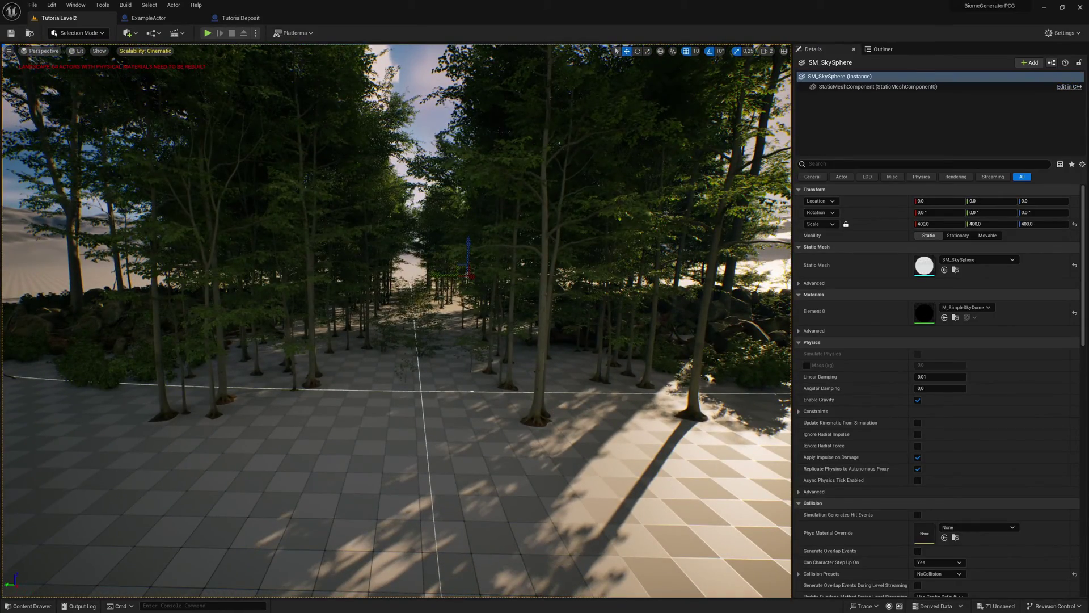
pyautogui.click(474, 202)
pyautogui.click(992, 384)
pyautogui.write('500,0')
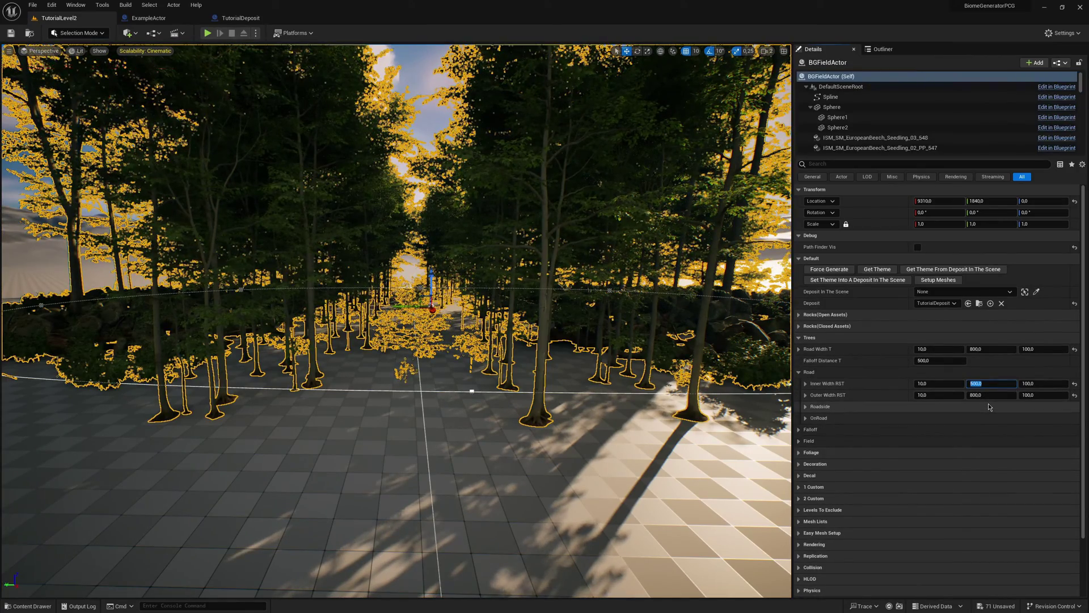
# - Examine how the on-road and roadside trees are distributed along the road through the field
pyautogui.click(462, 265)
pyautogui.press('e')
pyautogui.moveTo(462, 264); pyautogui.dragTo(428, 277, button='right')
pyautogui.press('s')
pyautogui.press('a')
pyautogui.press('d')
pyautogui.press('a')
pyautogui.click(426, 293)
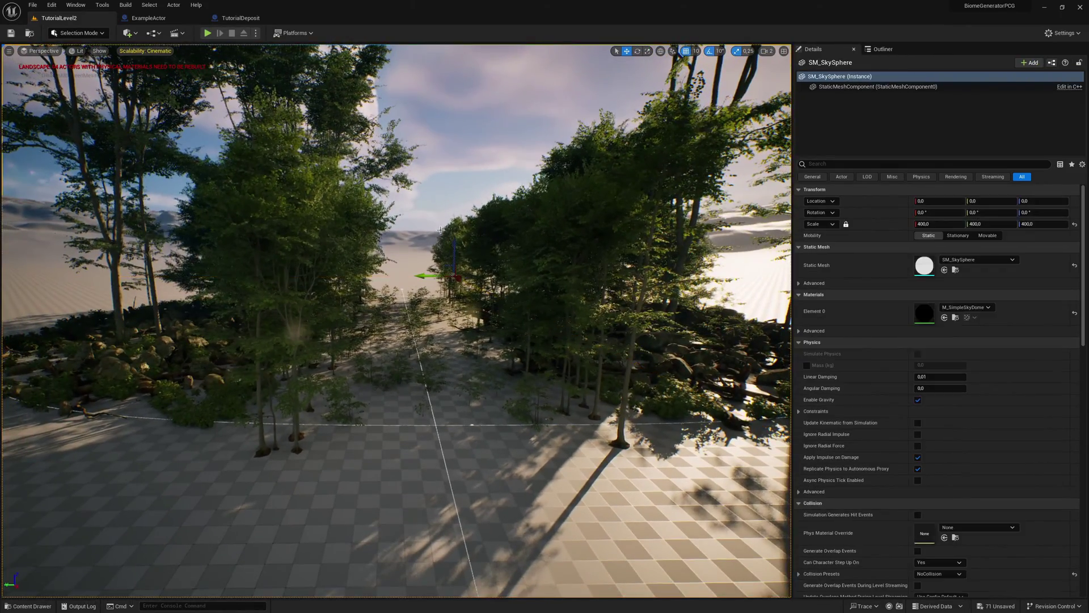
pyautogui.press('s')
pyautogui.moveTo(440, 230); pyautogui.dragTo(440, 241, button='right')
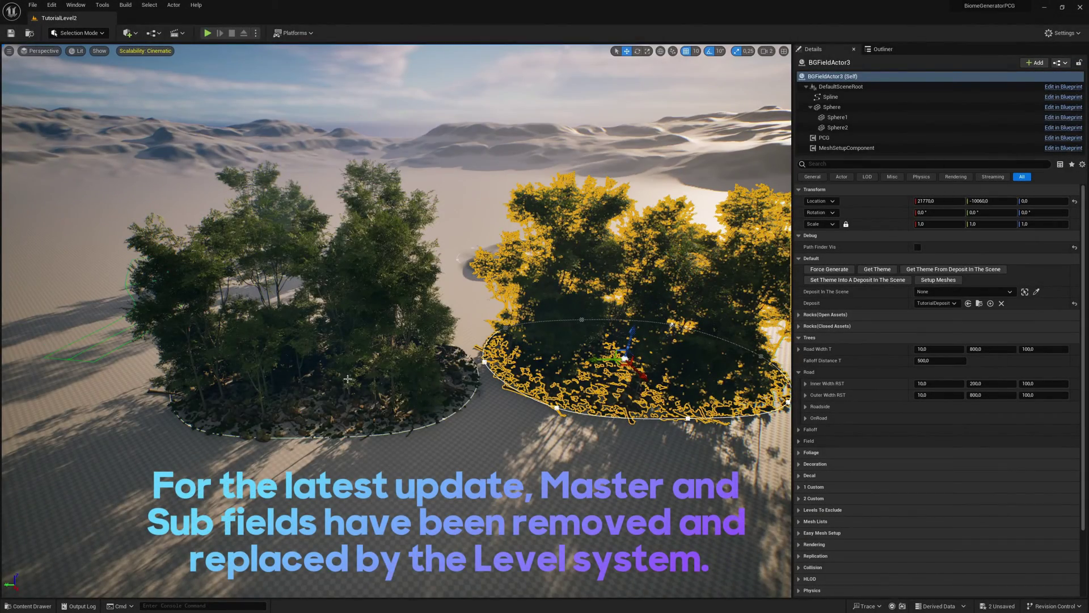
# - Move BGFieldActor3 until it overlaps the neighbouring forest field, to about X 22350 and Y -6120
pyautogui.press('a')
pyautogui.moveTo(348, 379); pyautogui.dragTo(364, 376, button='right')
pyautogui.press('w')
pyautogui.press('d')
pyautogui.moveTo(624, 323); pyautogui.dragTo(511, 339)
pyautogui.press('w')
pyautogui.moveTo(440, 398); pyautogui.dragTo(433, 398, button='right')
pyautogui.click(483, 102)
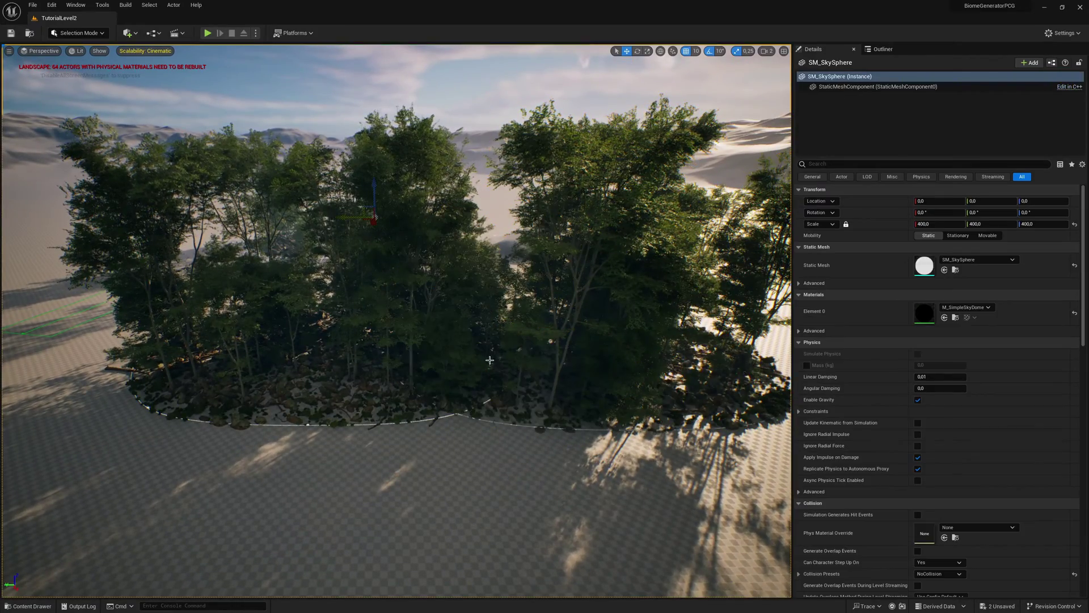
# - Enable Level 3 in the Levels To Exclude settings of BGFieldActor2
pyautogui.press('w')
pyautogui.moveTo(483, 341); pyautogui.dragTo(505, 337, button='right')
pyautogui.moveTo(438, 317); pyautogui.dragTo(421, 317, button='right')
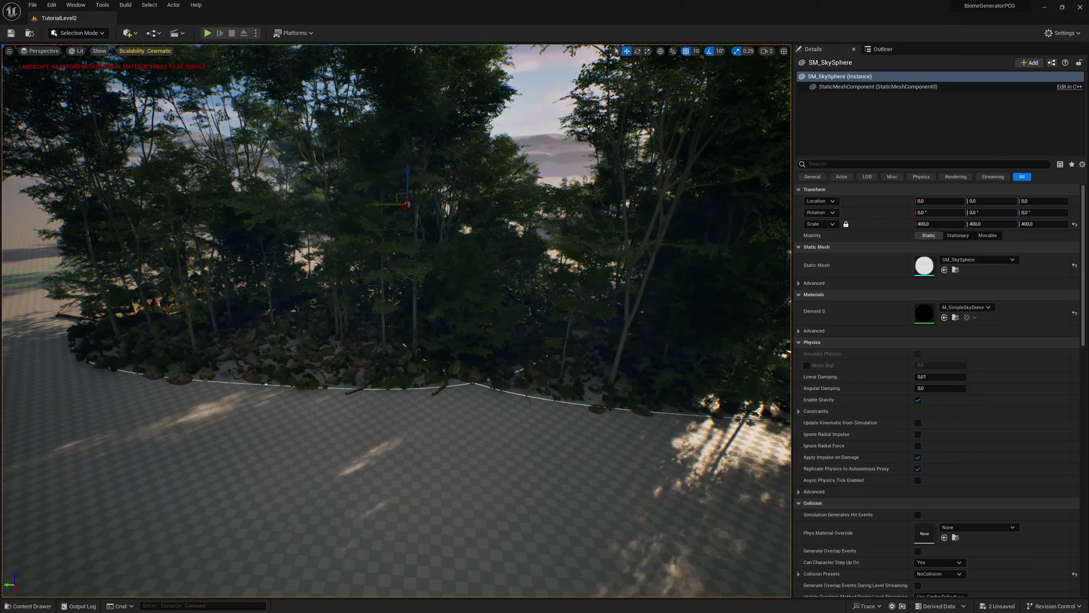
pyautogui.click(386, 171)
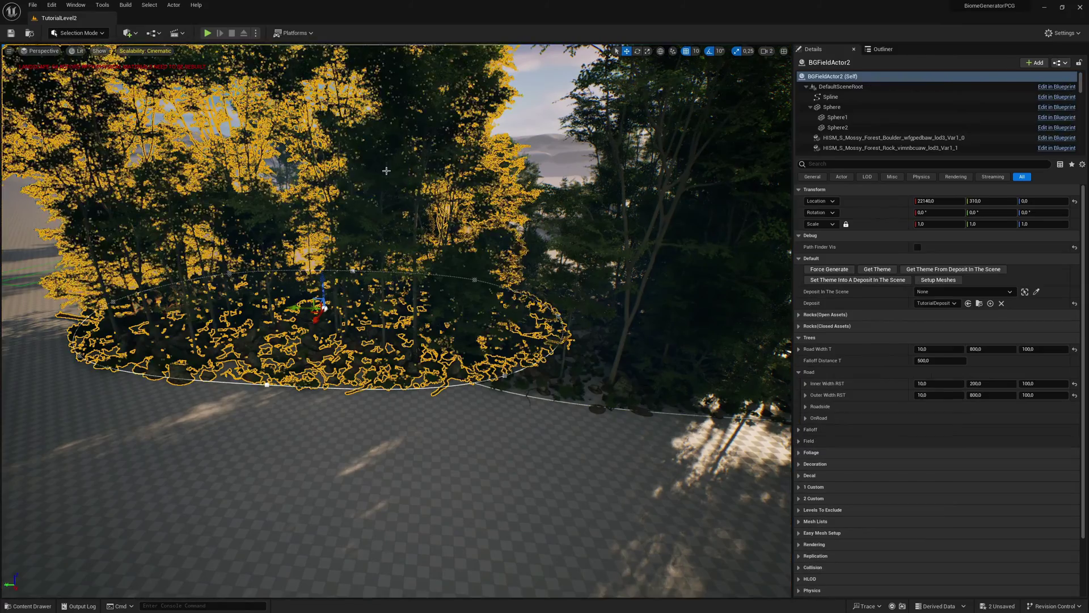
pyautogui.click(800, 338)
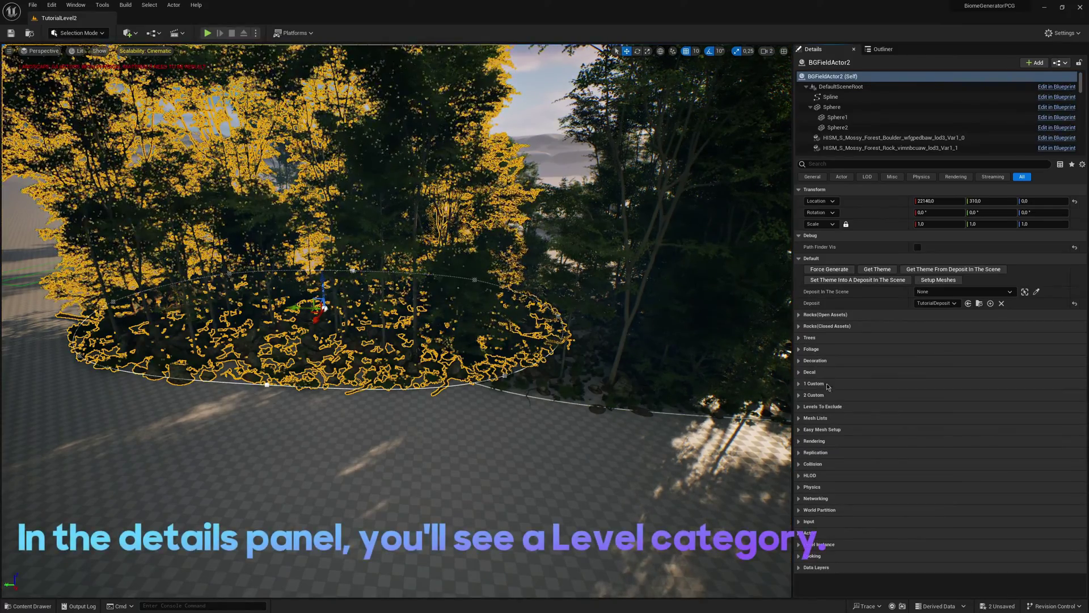
pyautogui.click(800, 408)
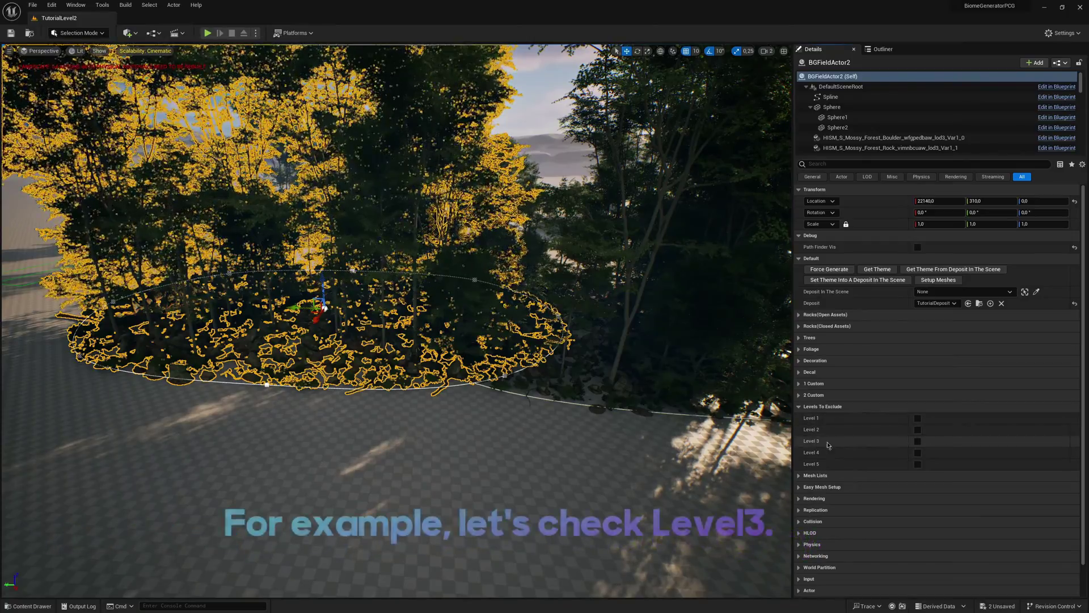
pyautogui.moveTo(666, 379); pyautogui.dragTo(679, 374, button='right')
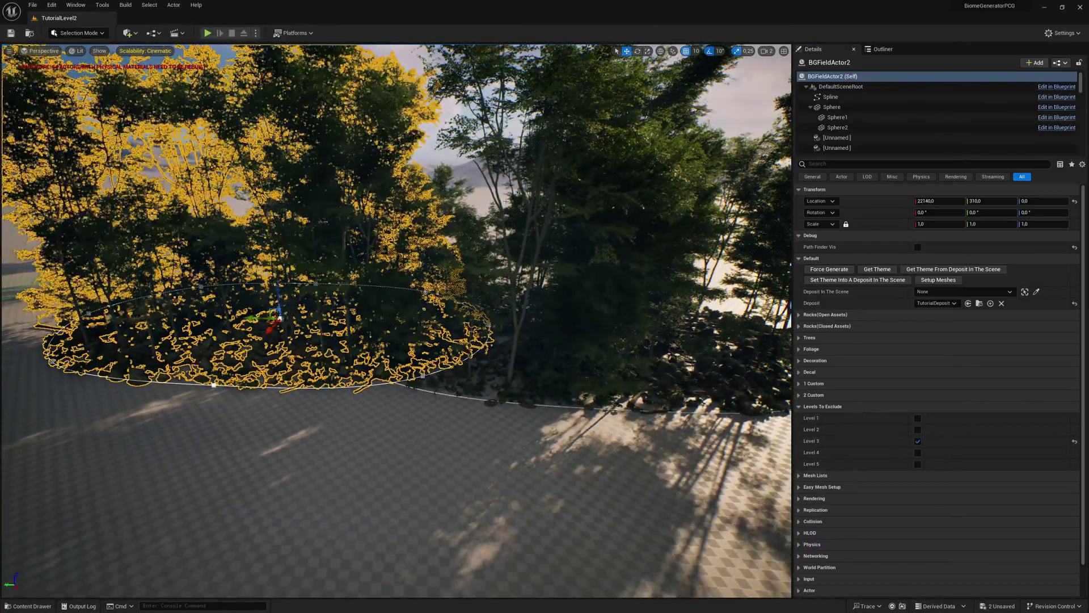
# - Find the Tags array of BGFieldActor3 by searching for tag, add the tag Level3, and clear the search
pyautogui.click(592, 209)
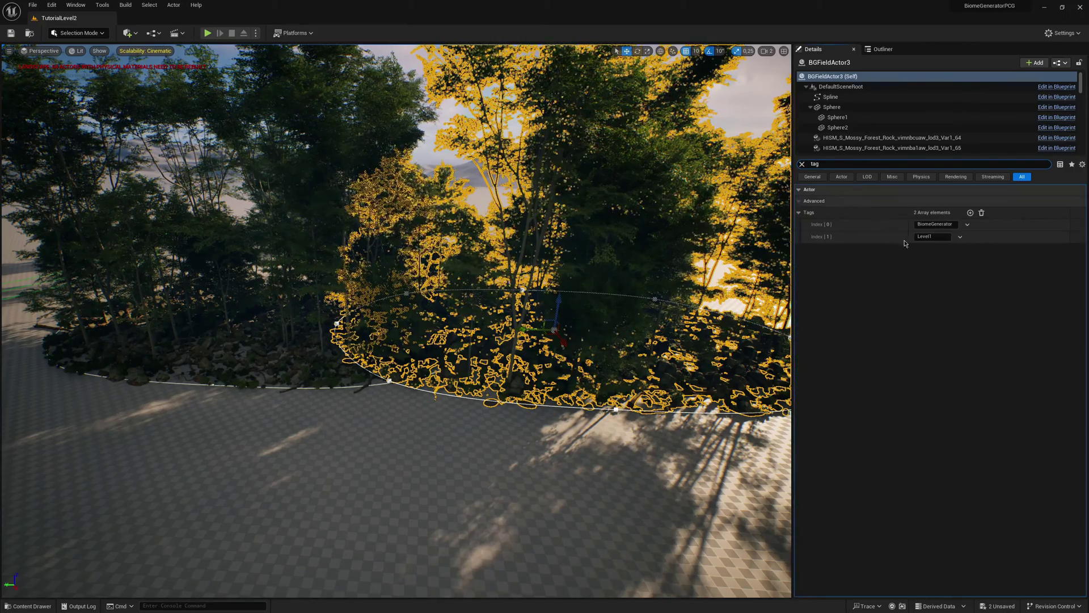
pyautogui.click(970, 213)
pyautogui.click(930, 248)
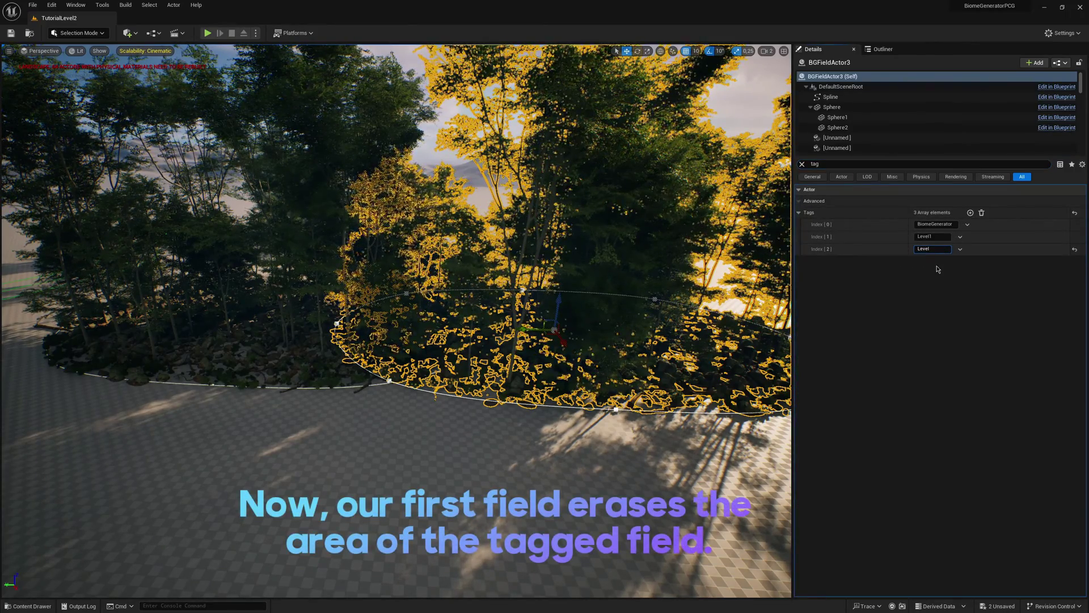
pyautogui.press('Return')
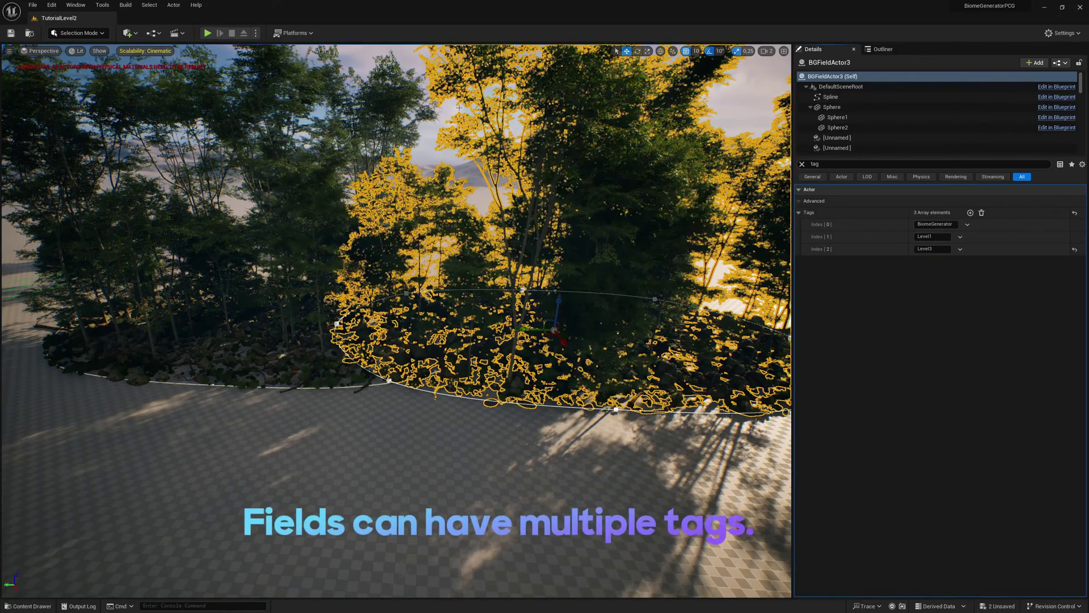
pyautogui.click(735, 108)
pyautogui.moveTo(397, 321); pyautogui.dragTo(342, 347, button='right')
pyautogui.scroll(-4, 535, 294)
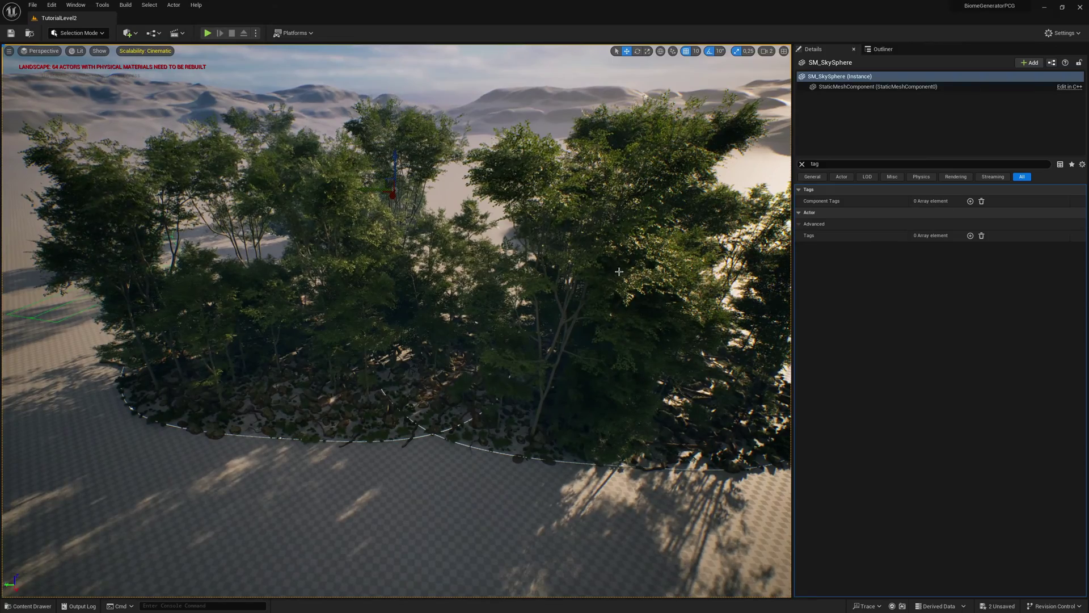
pyautogui.click(802, 163)
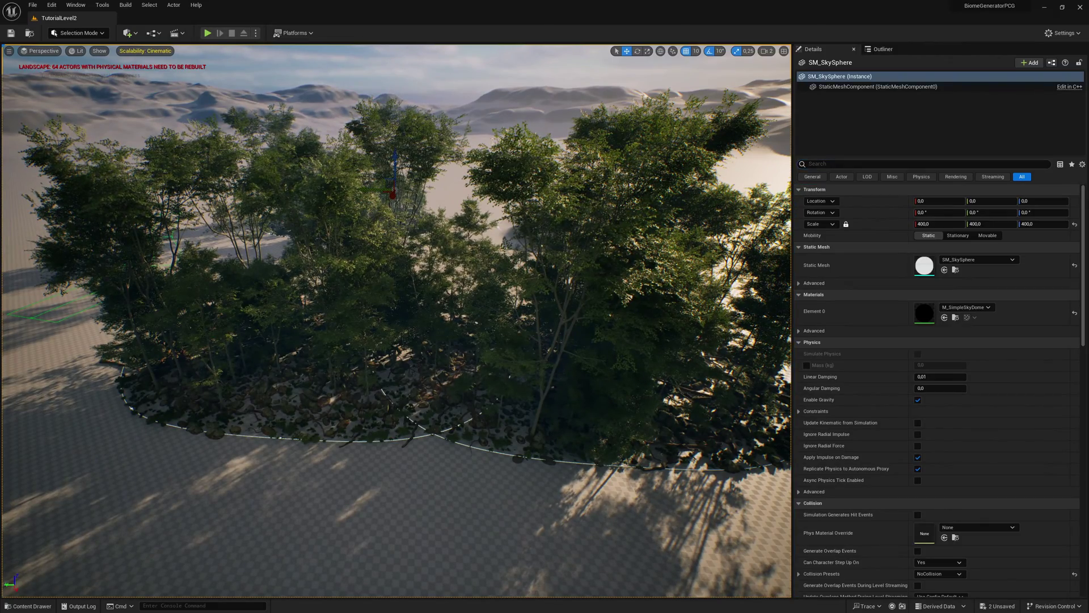
# - Move BGFieldActor3 farther into BGFieldActor2's area, to about Y -3870, and inspect the overlap
pyautogui.click(611, 286)
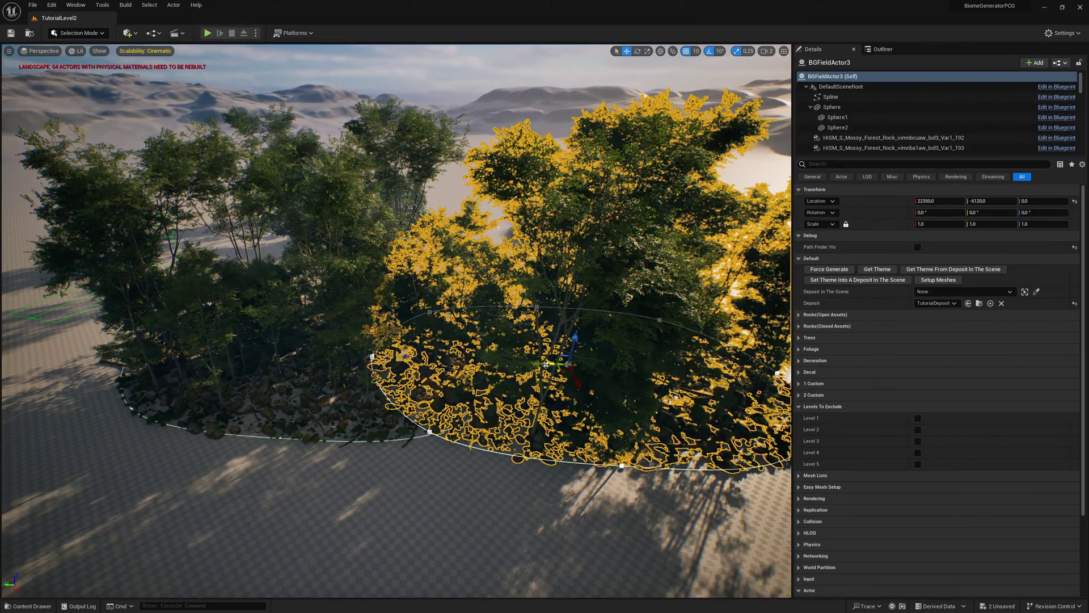
pyautogui.moveTo(545, 364); pyautogui.dragTo(479, 360)
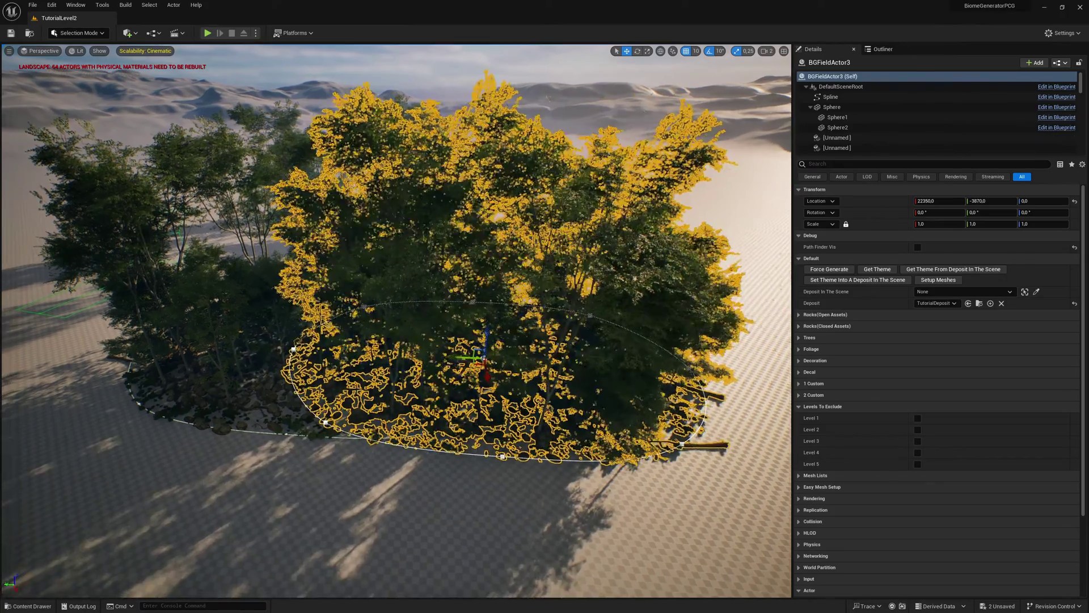
pyautogui.press('a')
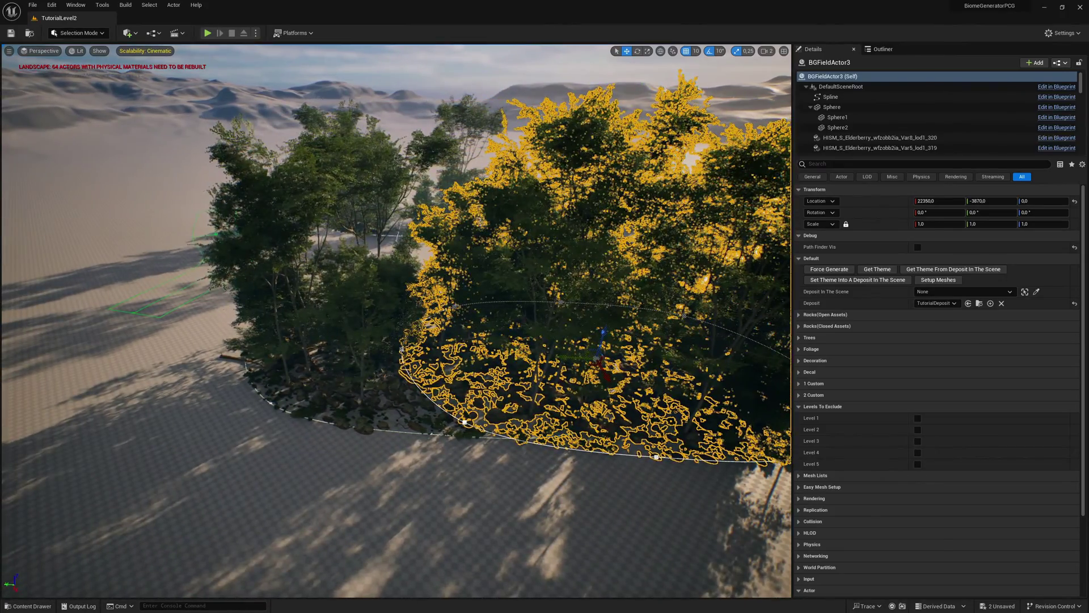
pyautogui.click(448, 72)
pyautogui.press('w')
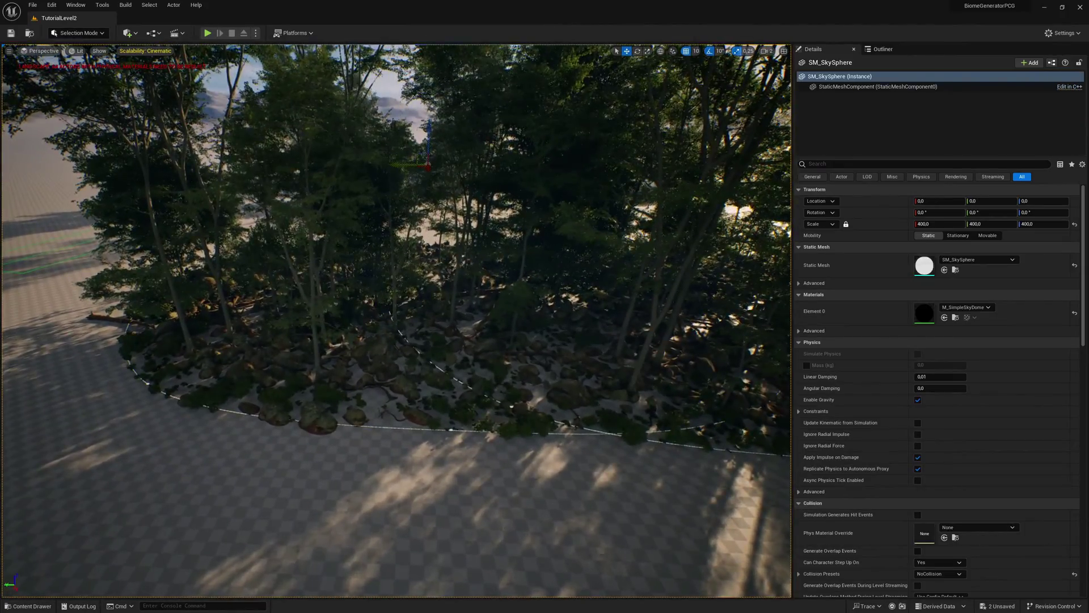
pyautogui.scroll(-5, 481, 265)
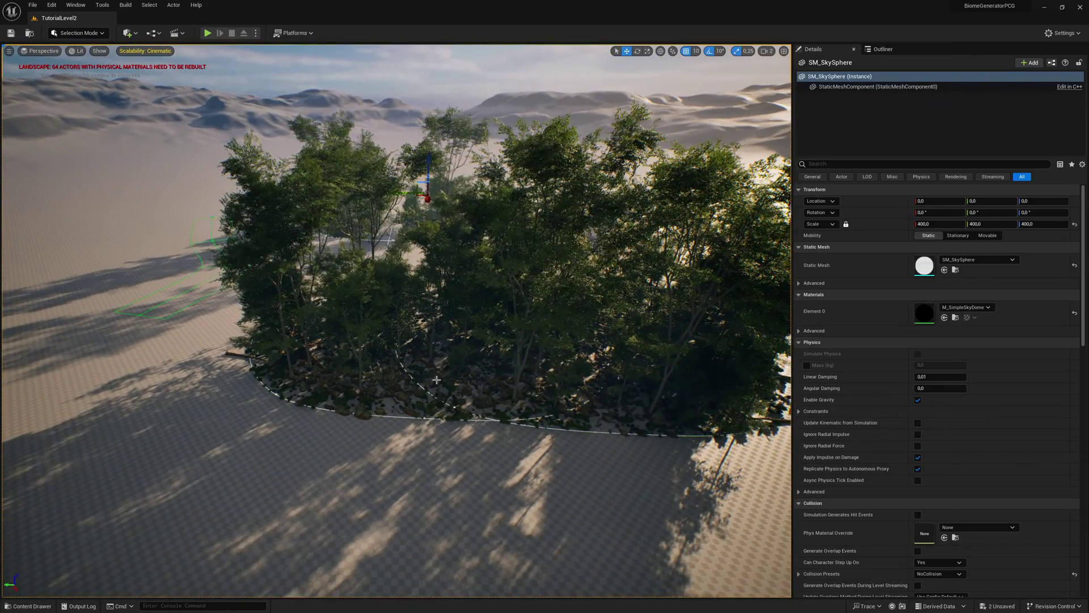
pyautogui.scroll(2, 437, 379)
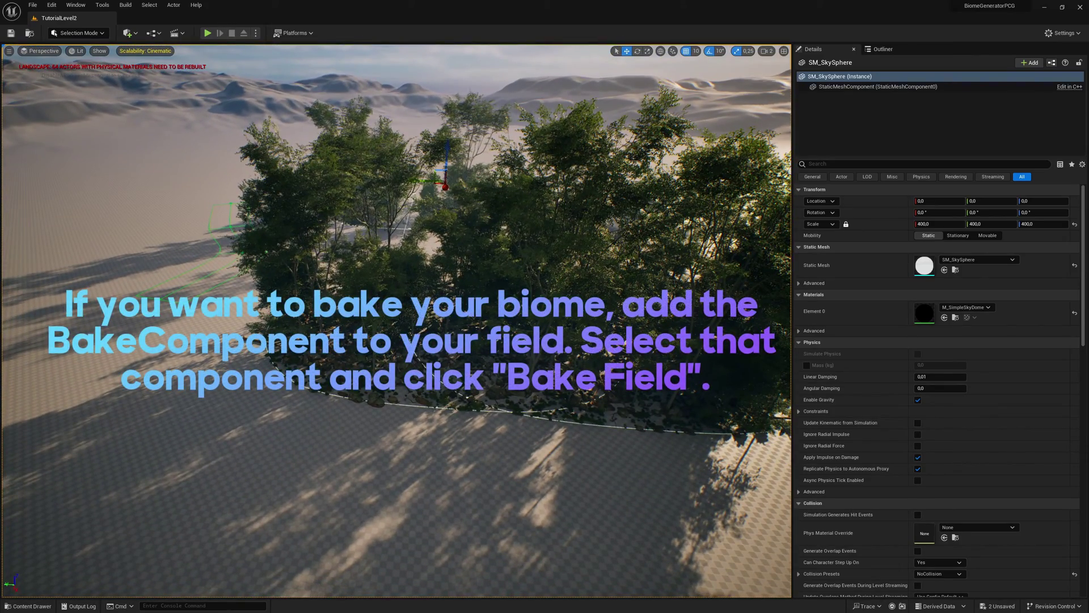
# - Add the bake component from the BiomeGeneratorPCG Actors Component folder to BGFieldActor2
pyautogui.click(363, 261)
pyautogui.moveTo(363, 261); pyautogui.dragTo(363, 235, button='right')
pyautogui.hotkey('ctrl', 'space')
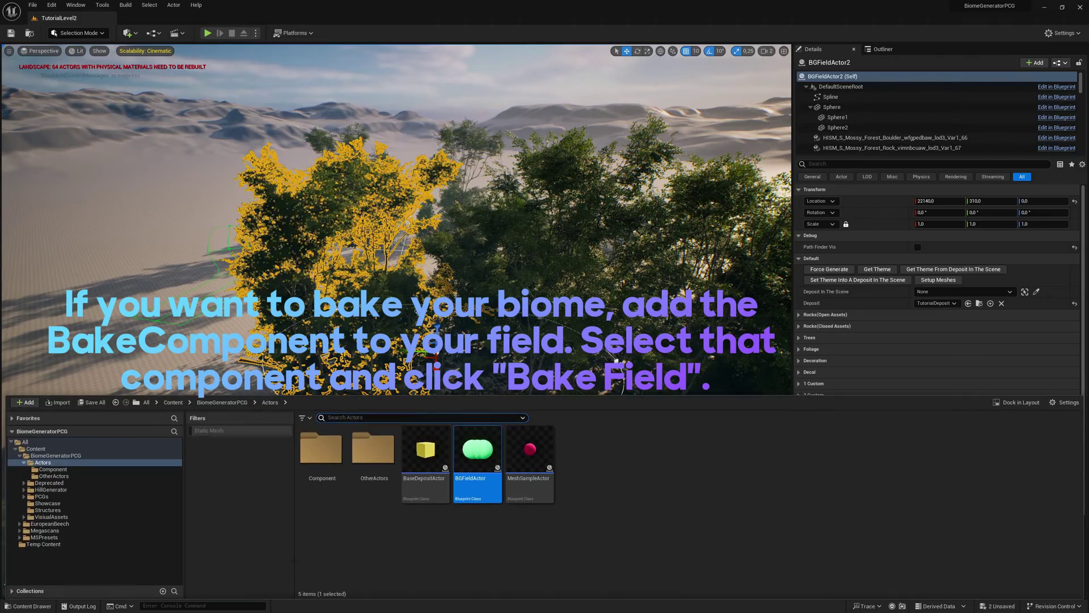
pyautogui.click(382, 462)
pyautogui.doubleClick(334, 456)
pyautogui.moveTo(321, 453); pyautogui.dragTo(837, 105)
# - Run Bake Field from BGFieldActor2's Bake component and inspect the baked field
pyautogui.click(829, 98)
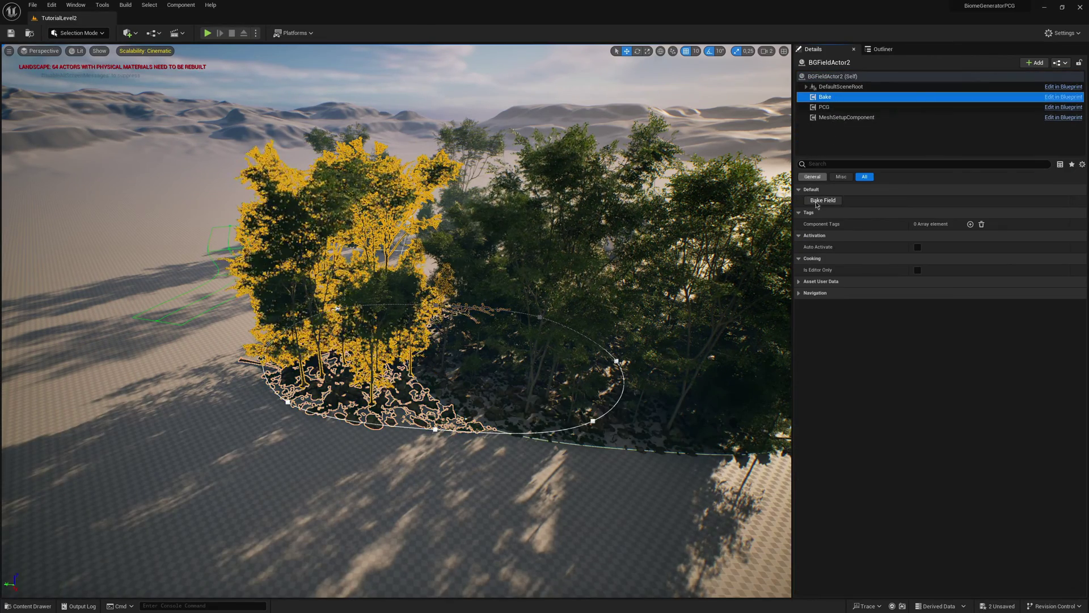
pyautogui.click(821, 201)
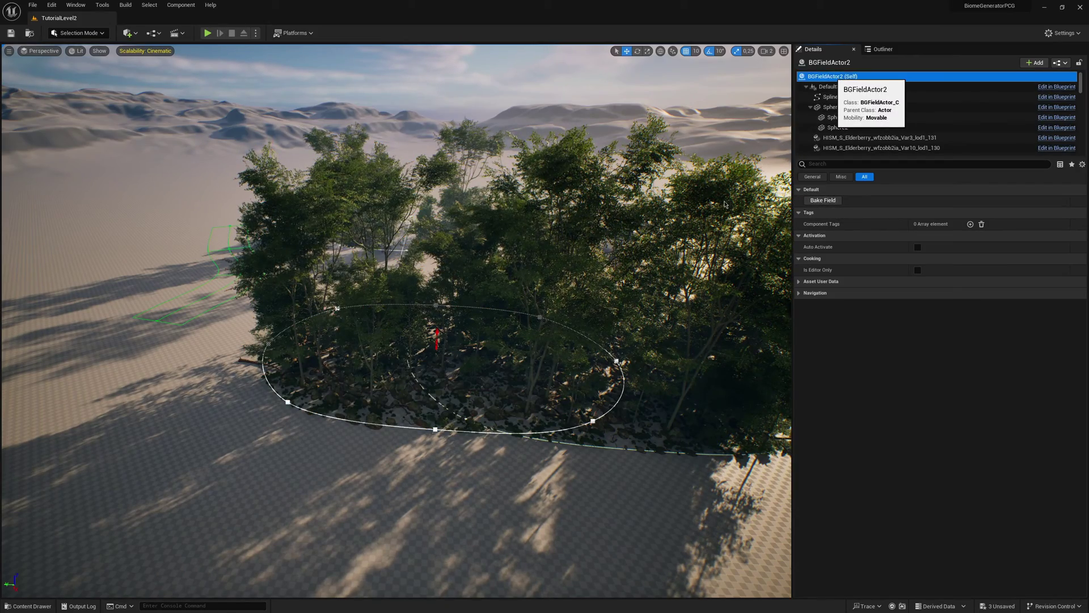
pyautogui.moveTo(426, 334); pyautogui.dragTo(427, 333, button='right')
pyautogui.press('s')
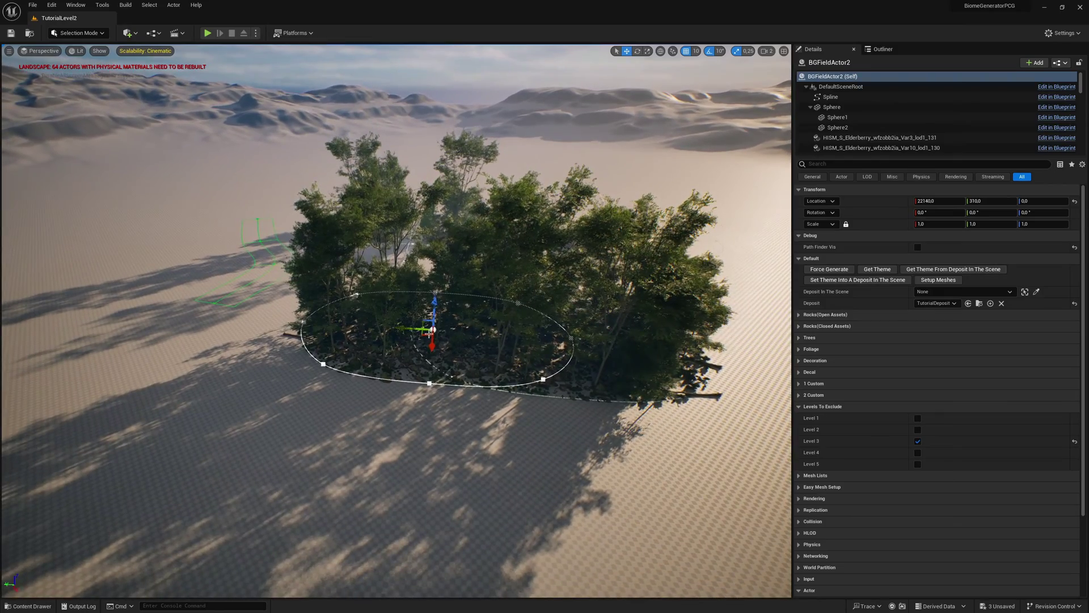
# - Move BGFieldActor2 away from its baked copy, to about X 27020, Y 9650
pyautogui.moveTo(232, 367); pyautogui.dragTo(90, 401)
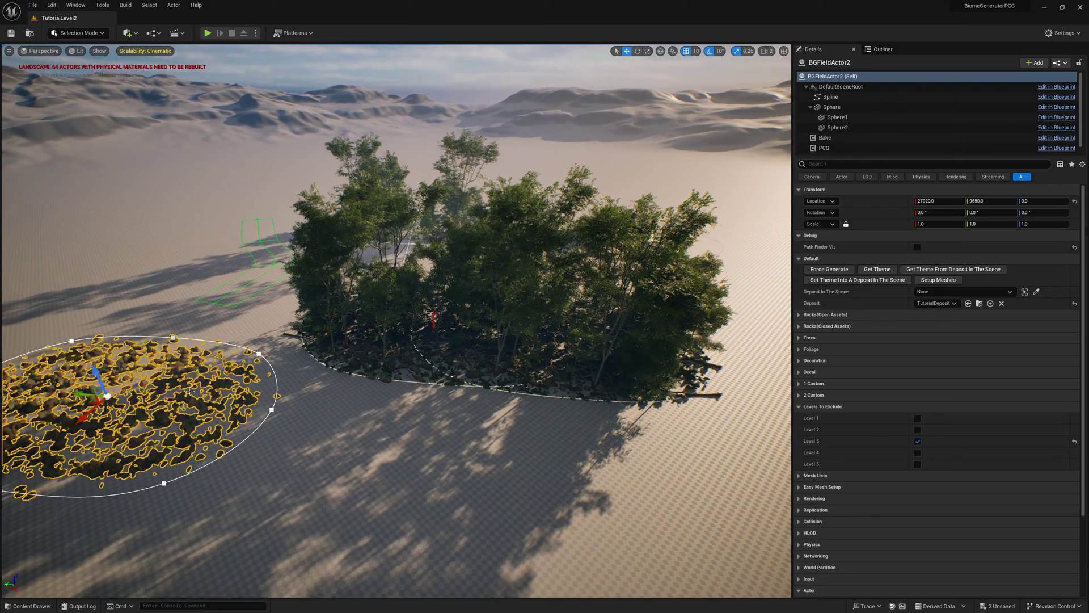
pyautogui.moveTo(158, 398)
pyautogui.mouseDown(button='right')
pyautogui.moveTo(86, 393)
pyautogui.moveTo(170, 387)
pyautogui.mouseUp(button='right')
# - Move the baked PCGStamp_0 actor onto open ground and inspect it together with the surrounding fields
pyautogui.click(363, 410)
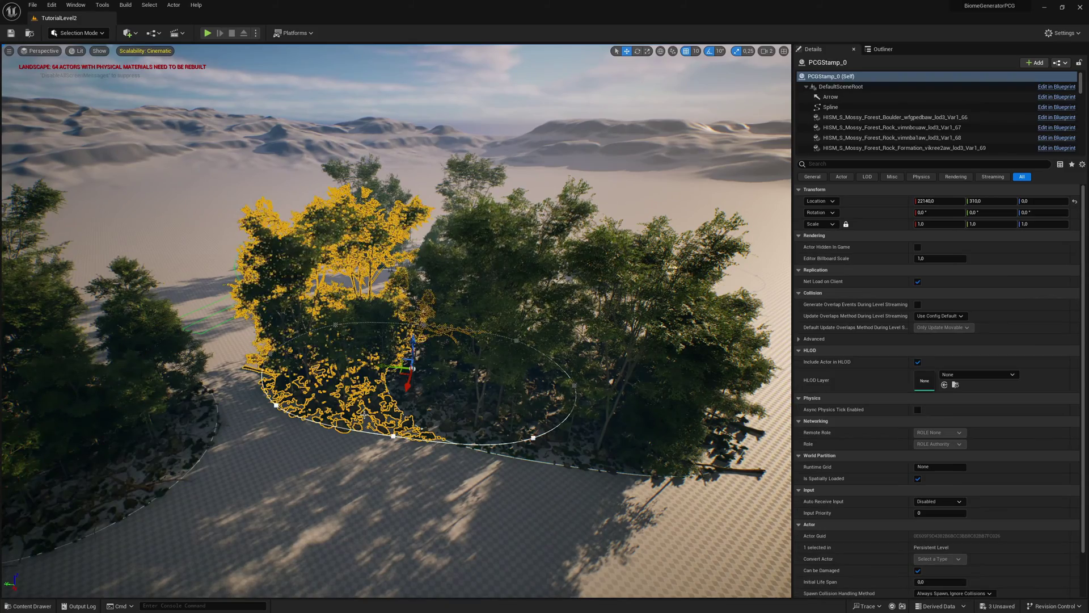
pyautogui.press('f')
pyautogui.moveTo(408, 347); pyautogui.dragTo(407, 484)
pyautogui.moveTo(422, 482); pyautogui.dragTo(346, 448, button='right')
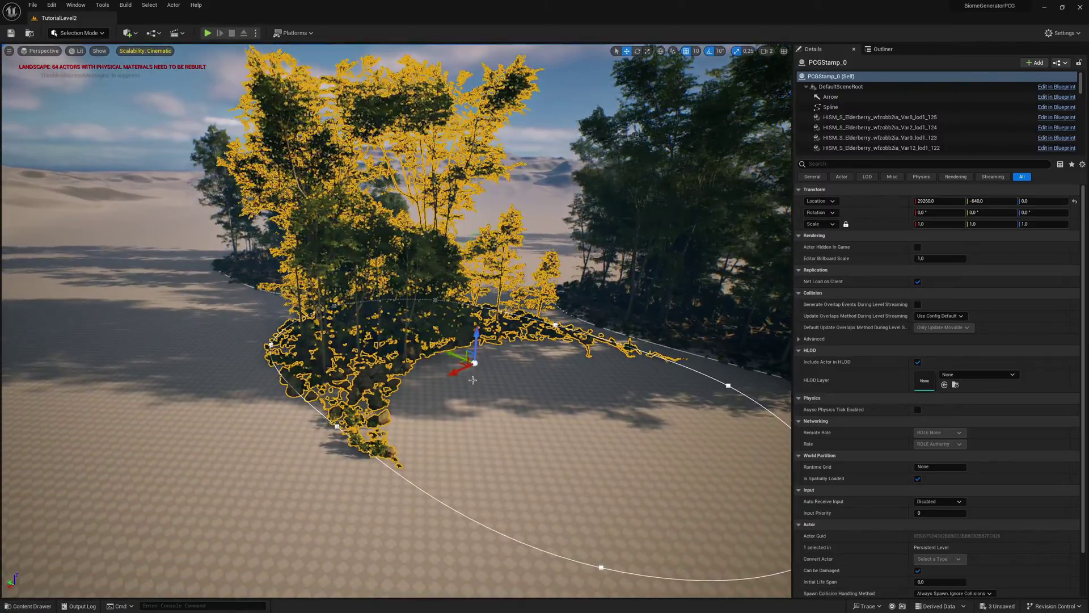
pyautogui.moveTo(463, 362); pyautogui.dragTo(468, 374)
pyautogui.moveTo(469, 373); pyautogui.dragTo(477, 347, button='right')
pyautogui.click(511, 125)
pyautogui.moveTo(511, 126); pyautogui.dragTo(511, 125, button='right')
pyautogui.moveTo(423, 358); pyautogui.dragTo(431, 352, button='right')
# - Open the BGFieldActor blueprint from the BiomeGeneratorPCG Actors folder and examine its Force Generate function
pyautogui.hotkey('ctrl', 'space')
pyautogui.click(63, 464)
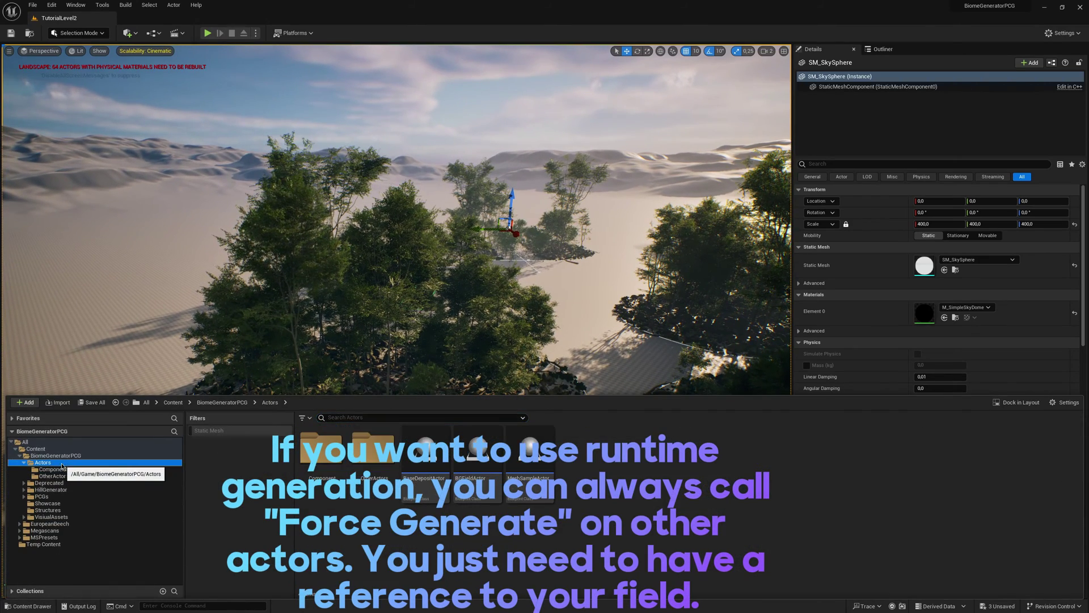
pyautogui.doubleClick(477, 461)
pyautogui.moveTo(404, 394); pyautogui.dragTo(412, 376, button='right')
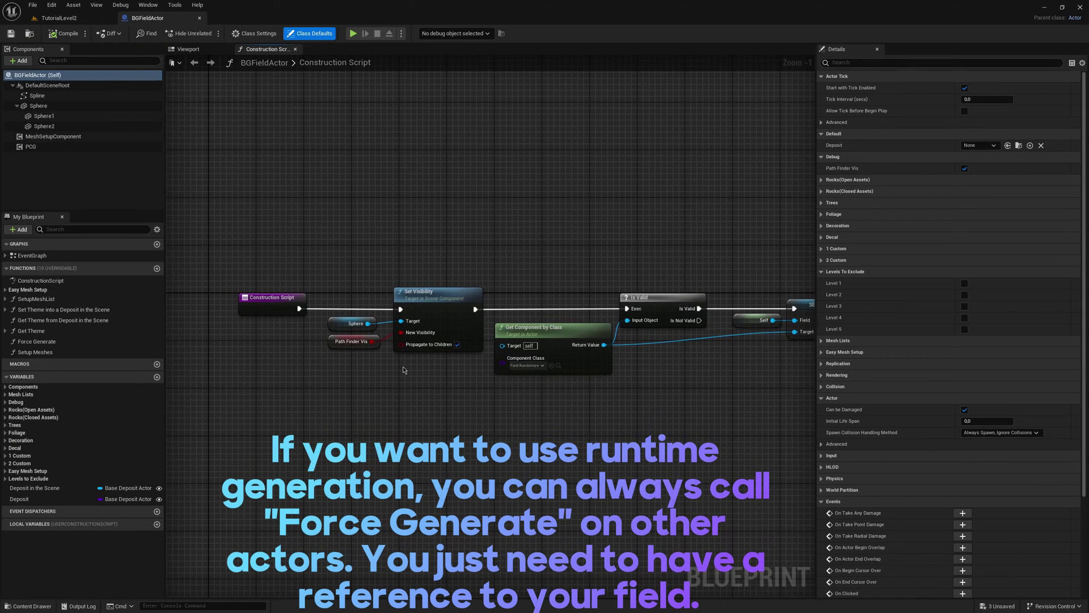
pyautogui.click(70, 340)
# - Open the RuntimeTriggerComponent blueprint from the Actors Component folder and examine its Regenerate Fields graph
pyautogui.hotkey('ctrl', 'space')
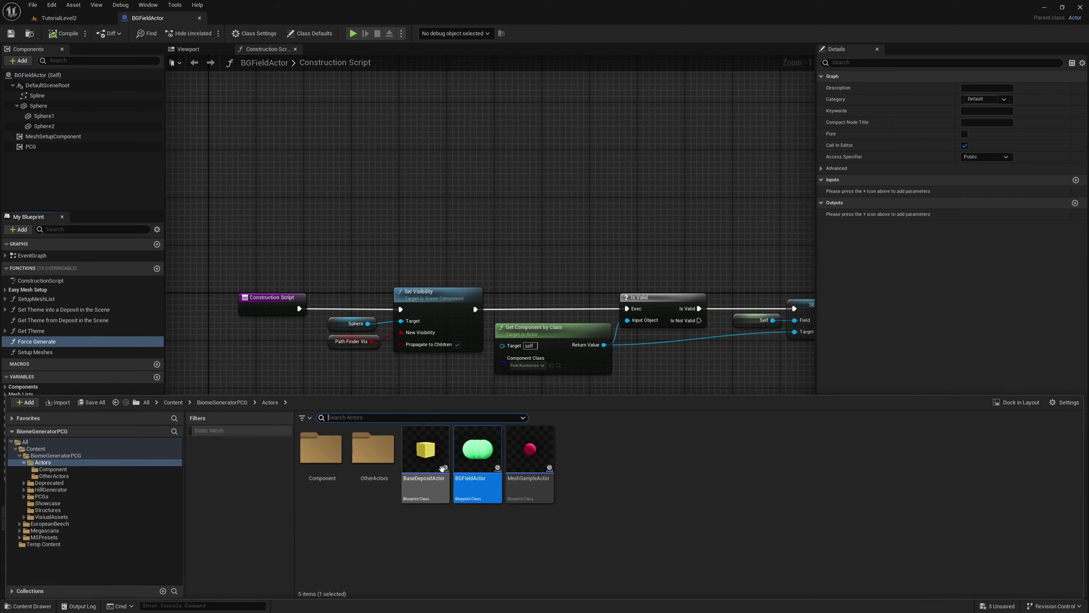
pyautogui.doubleClick(321, 448)
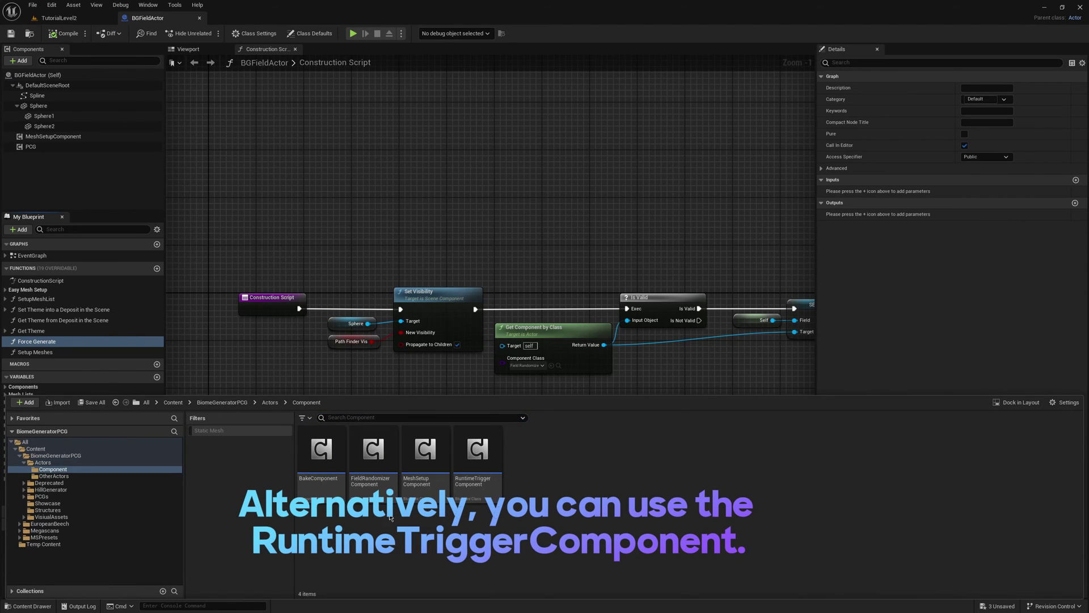
pyautogui.doubleClick(482, 481)
pyautogui.moveTo(487, 442)
pyautogui.mouseDown(button='right')
pyautogui.moveTo(534, 452)
pyautogui.moveTo(505, 442)
pyautogui.mouseUp(button='right')
pyautogui.scroll(-1, 531, 452)
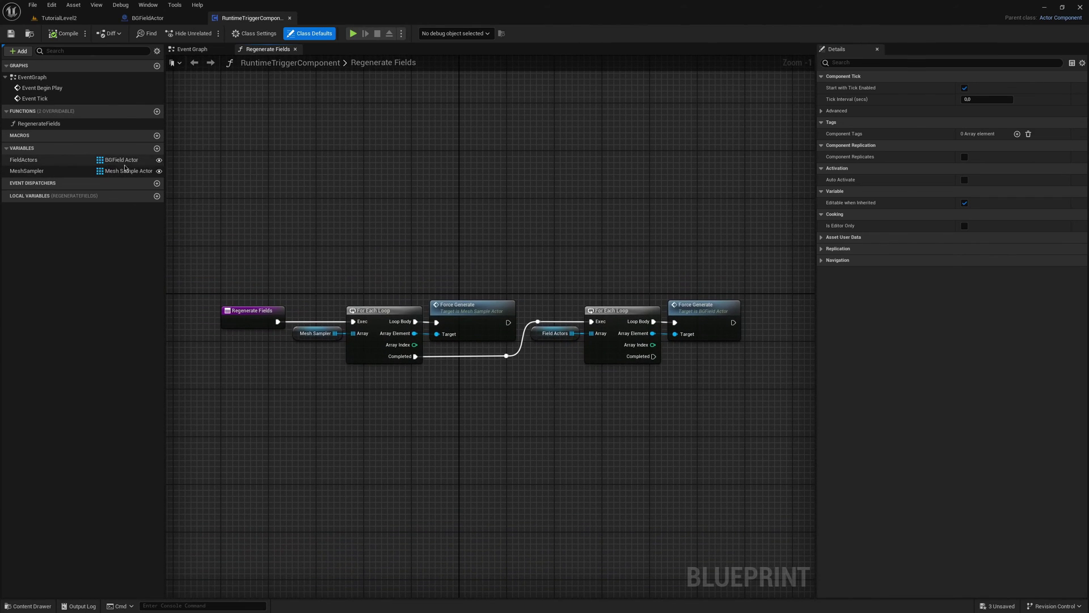
pyautogui.moveTo(350, 268); pyautogui.dragTo(343, 273, button='right')
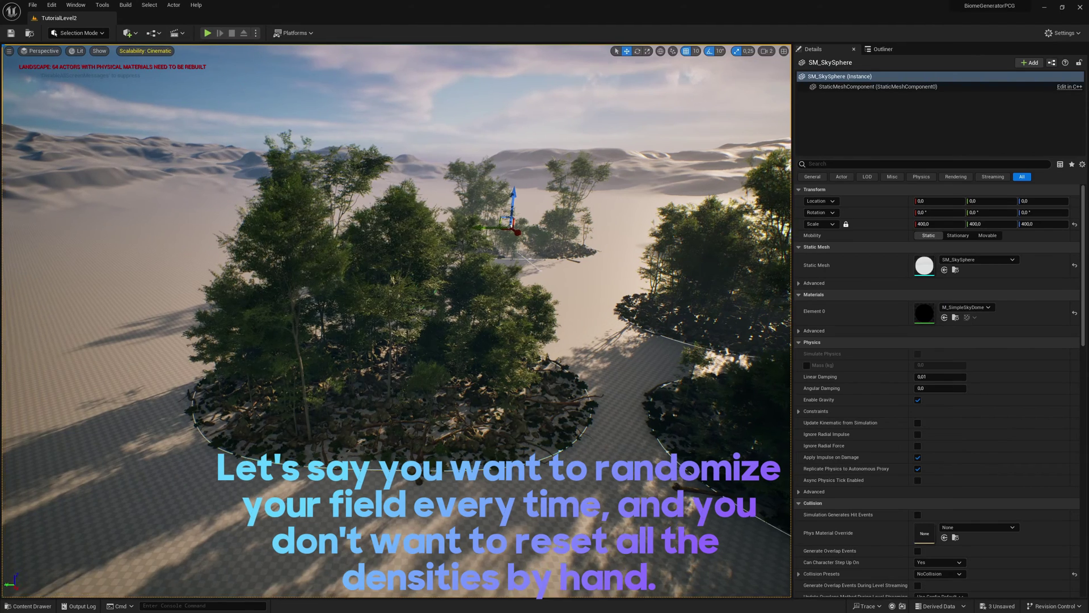
# - Return to TutorialLevel2 and add the FieldRandomizer component from the Component folder to BGFieldActor2
pyautogui.moveTo(416, 290); pyautogui.dragTo(420, 312, button='right')
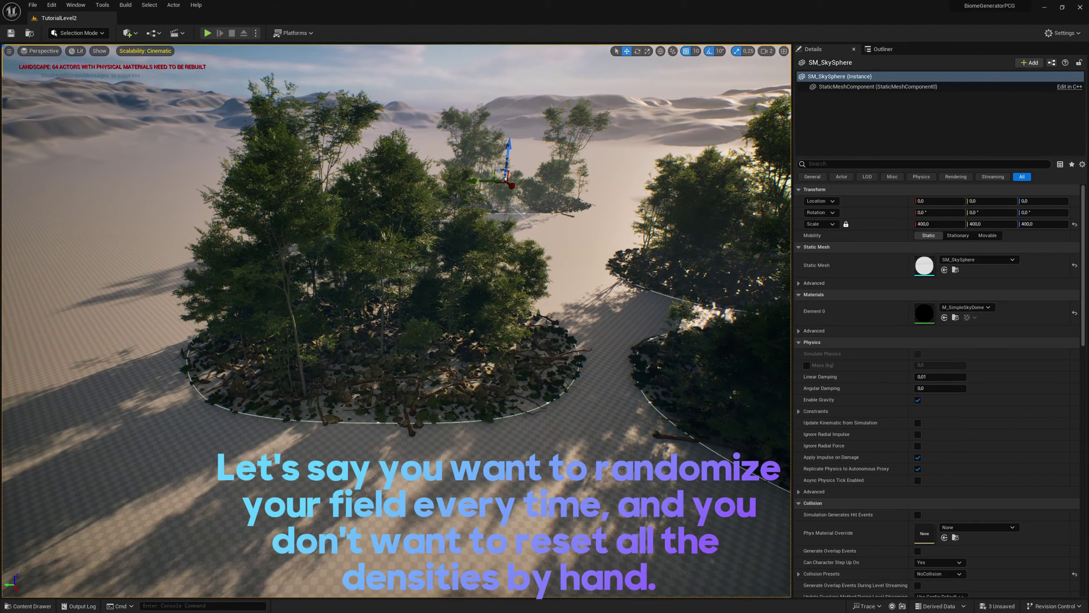
pyautogui.click(420, 335)
pyautogui.moveTo(420, 335); pyautogui.dragTo(415, 324, button='right')
pyautogui.hotkey('ctrl', 'space')
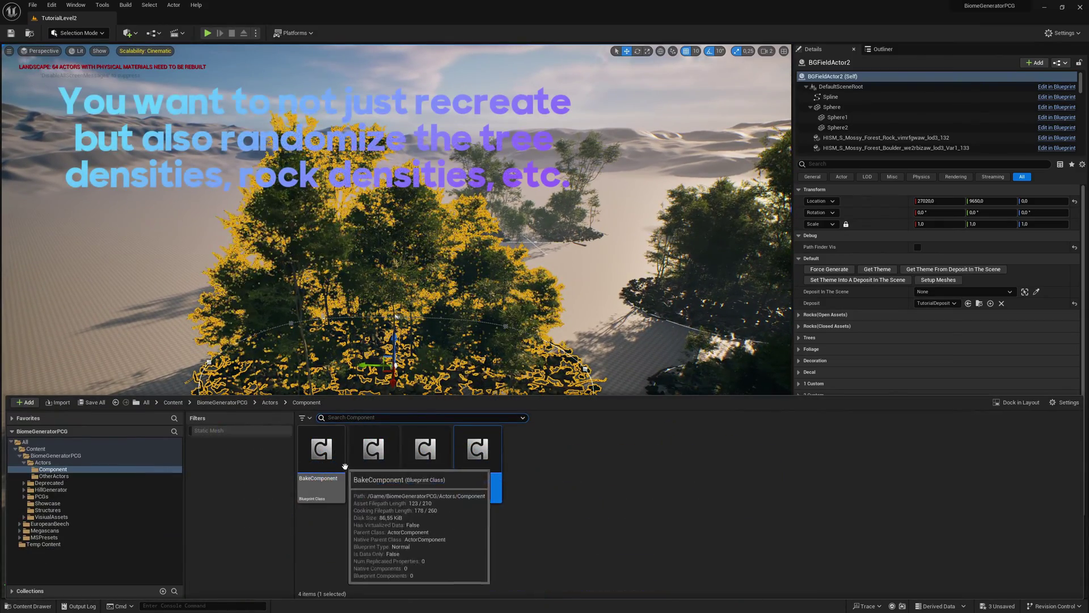
pyautogui.moveTo(369, 454); pyautogui.dragTo(837, 148)
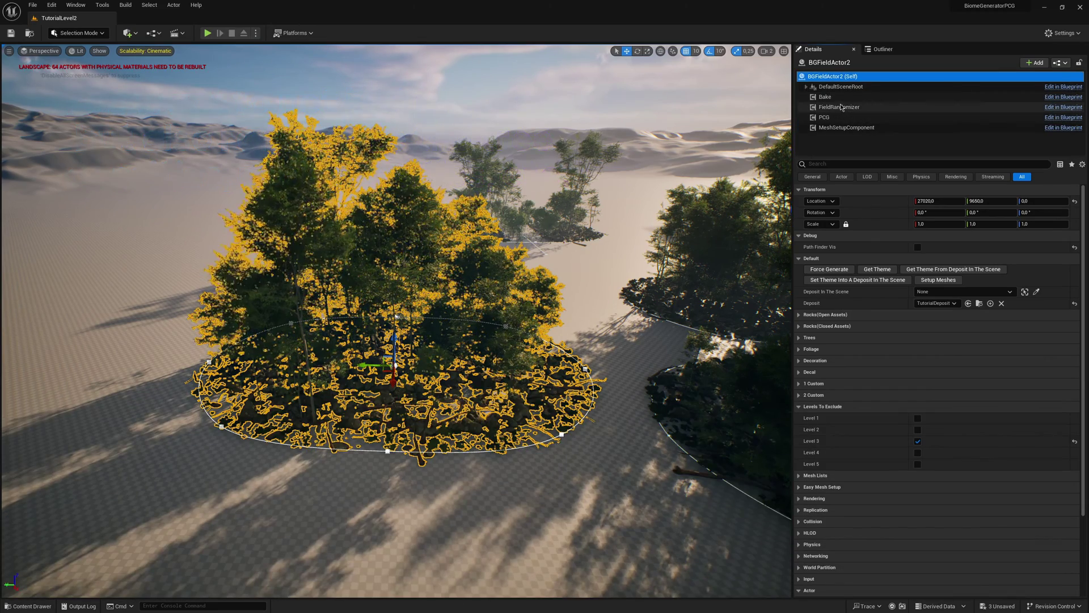
# - Show the FieldRandomizer component's settings on BGFieldActor2 and enable Use Density PFi F among the Foliage densities
pyautogui.click(842, 108)
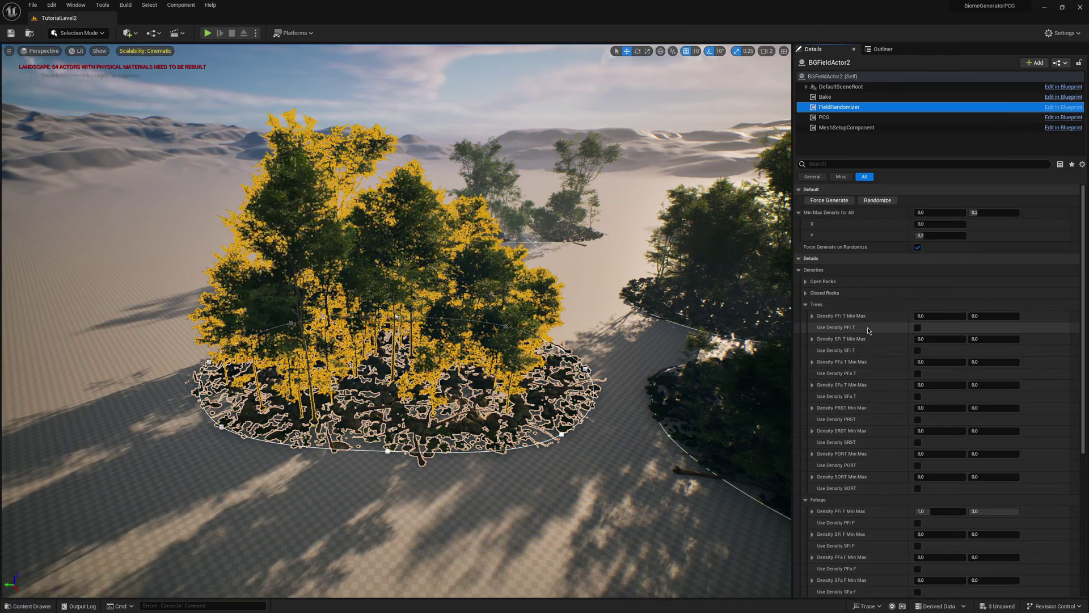
pyautogui.click(805, 305)
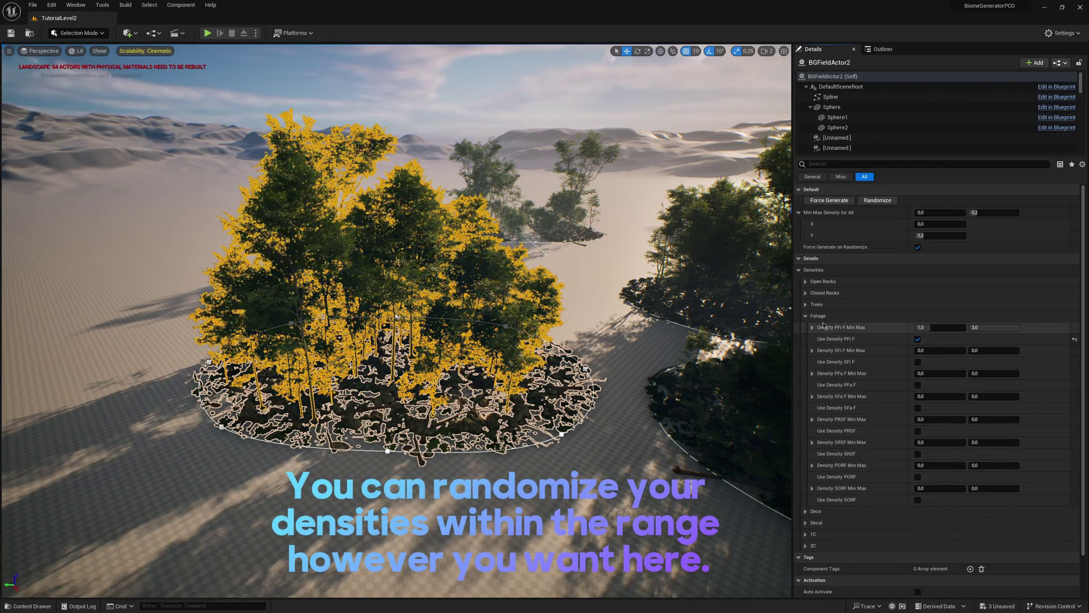
pyautogui.click(806, 316)
# - Review the FieldRandomizer's minimum and maximum density ranges for Deco, Closed Rocks, Foliage and Trees
pyautogui.click(806, 327)
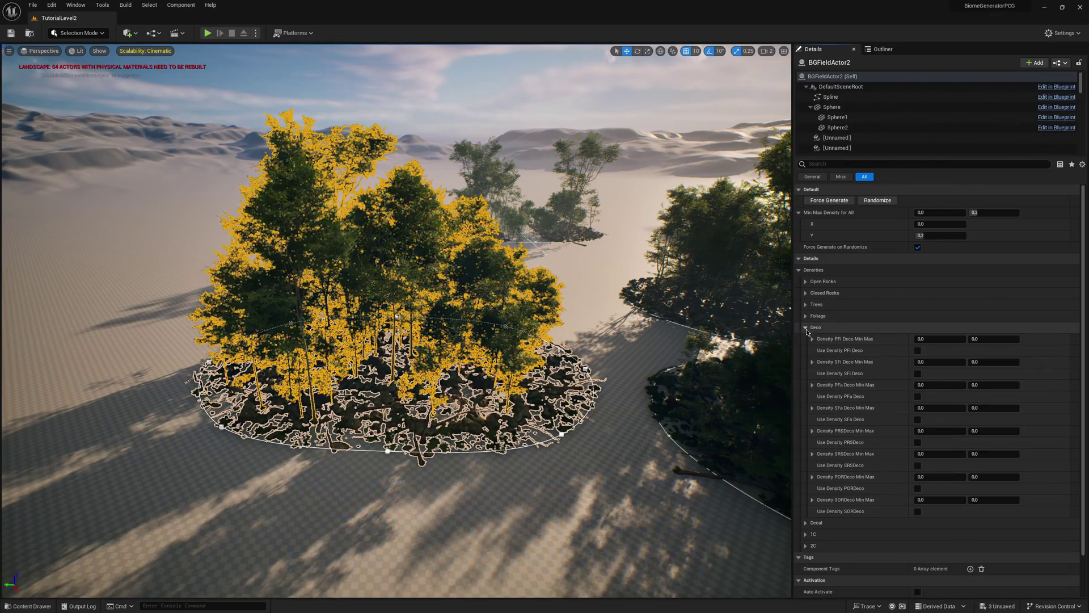
pyautogui.click(806, 328)
pyautogui.click(806, 293)
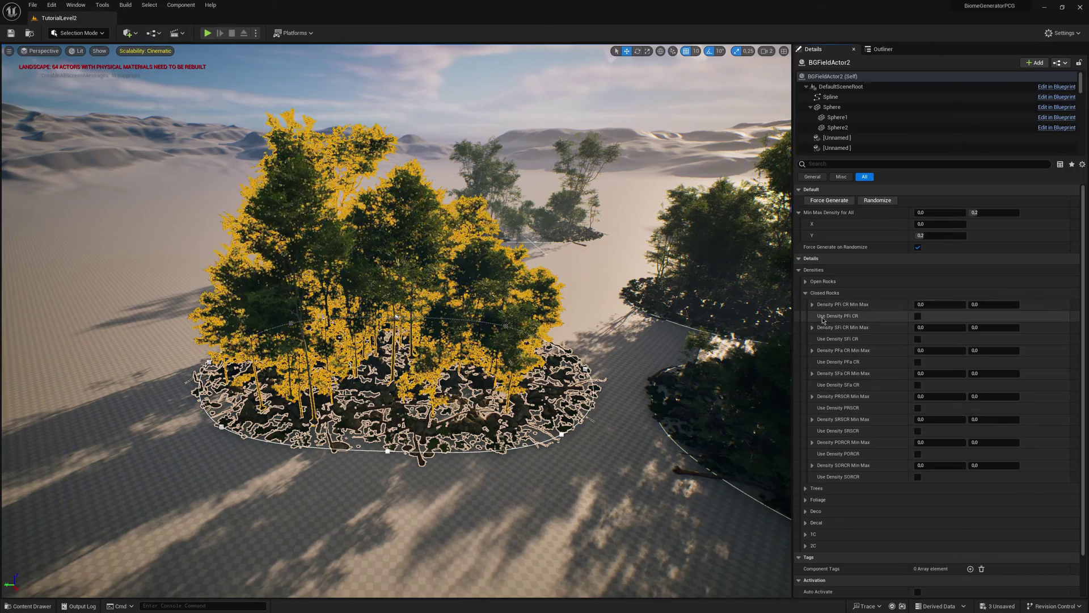
pyautogui.click(806, 294)
pyautogui.click(807, 316)
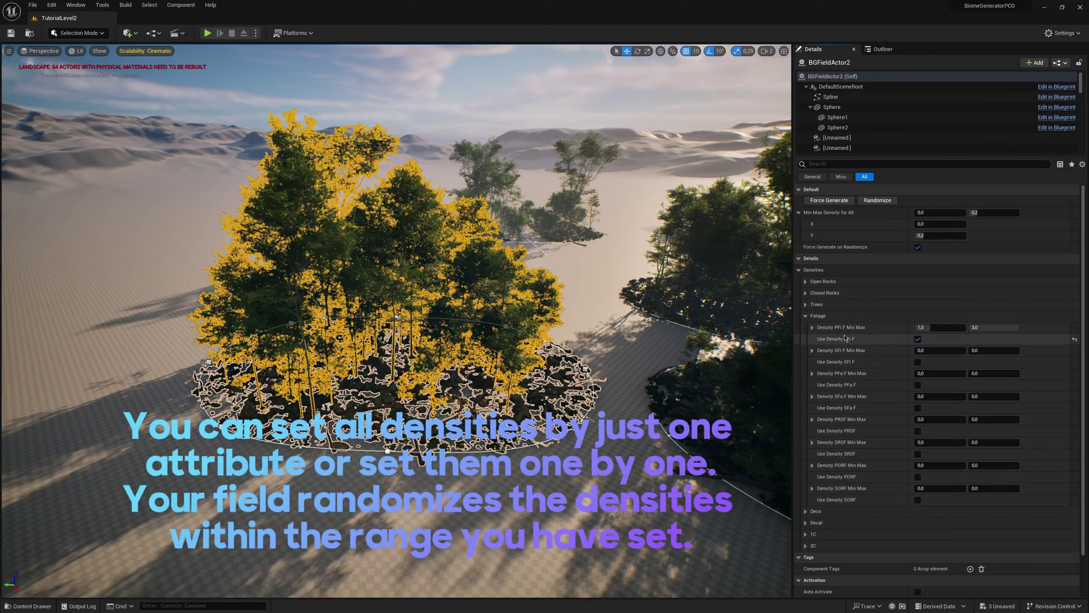
pyautogui.click(806, 316)
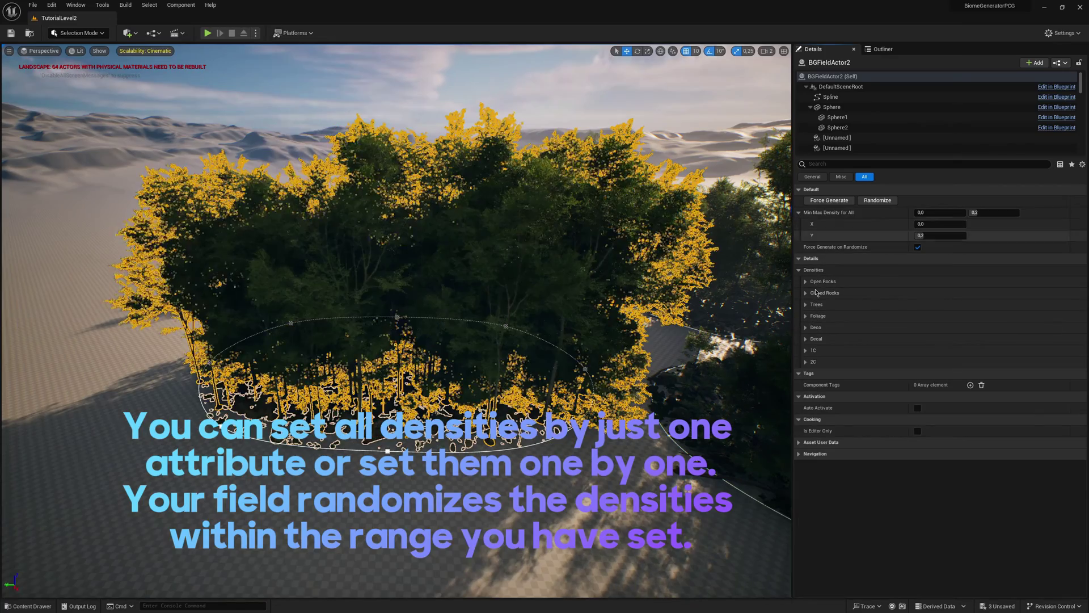
pyautogui.click(807, 304)
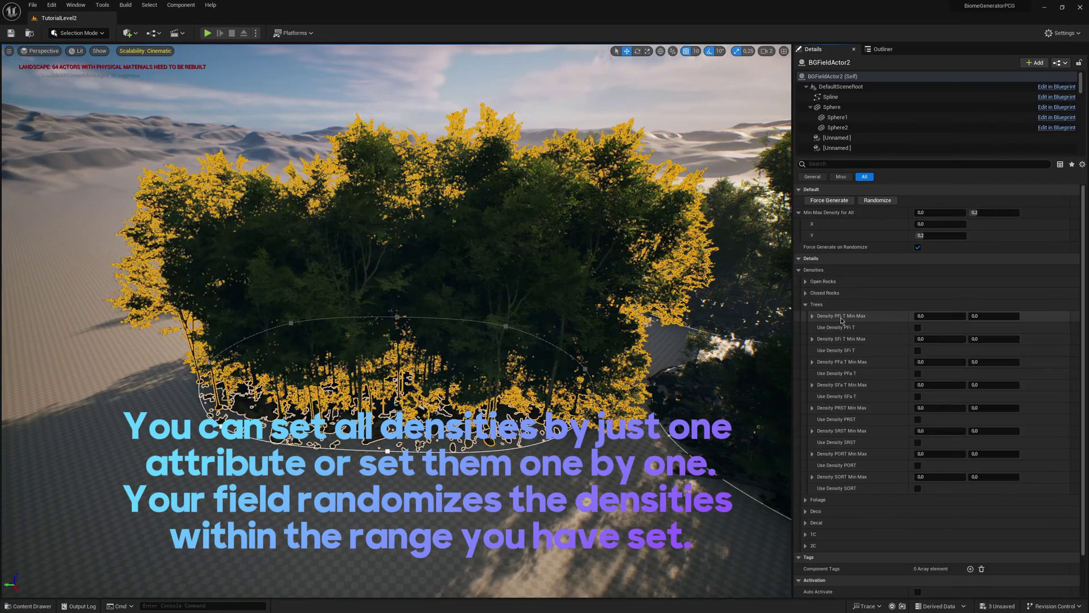